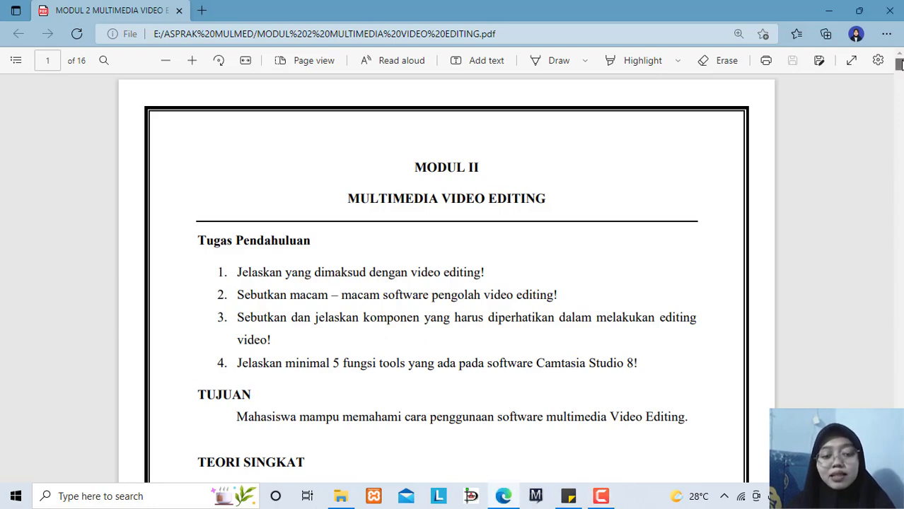
Step: Read page 1 of the module, covering the preliminary tasks, the objective and the theory points Motivasi and Informasi
scroll(900, 66, "down", 2)
scroll(899, 66, "down", 2)
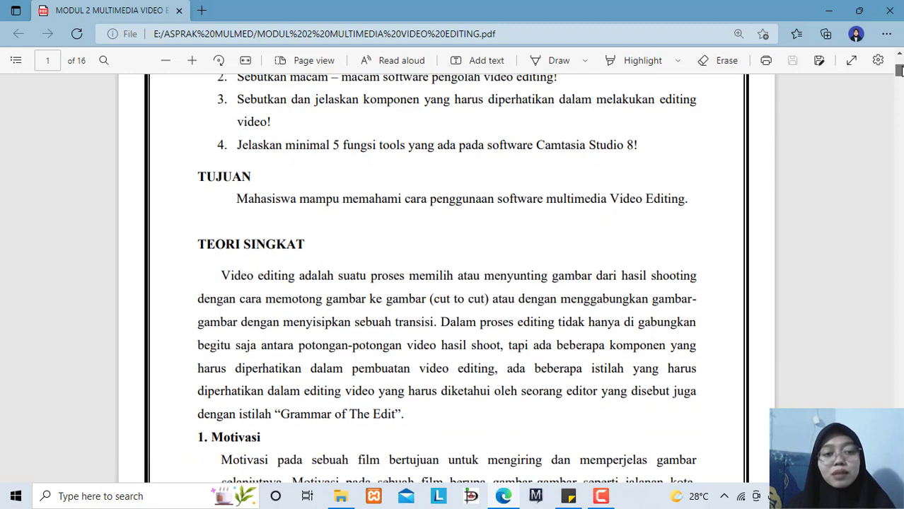
scroll(899, 69, "down", 2)
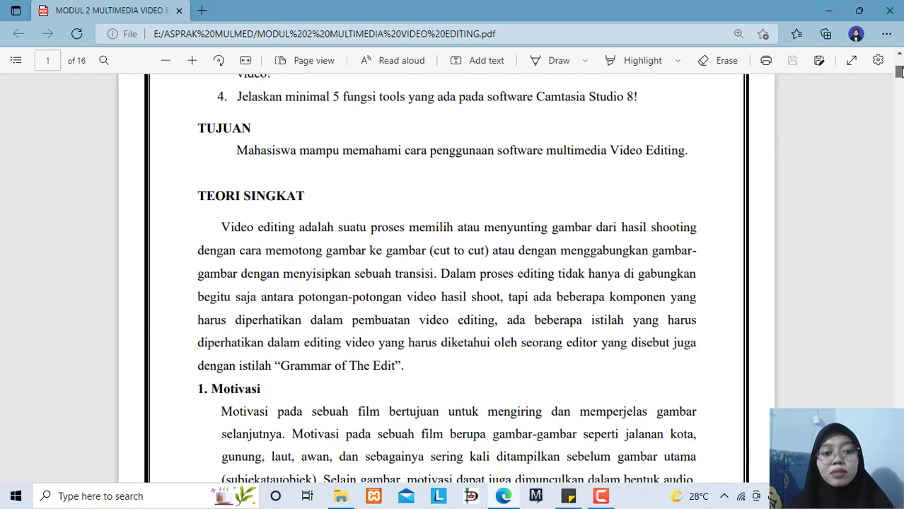
scroll(900, 74, "down", 1)
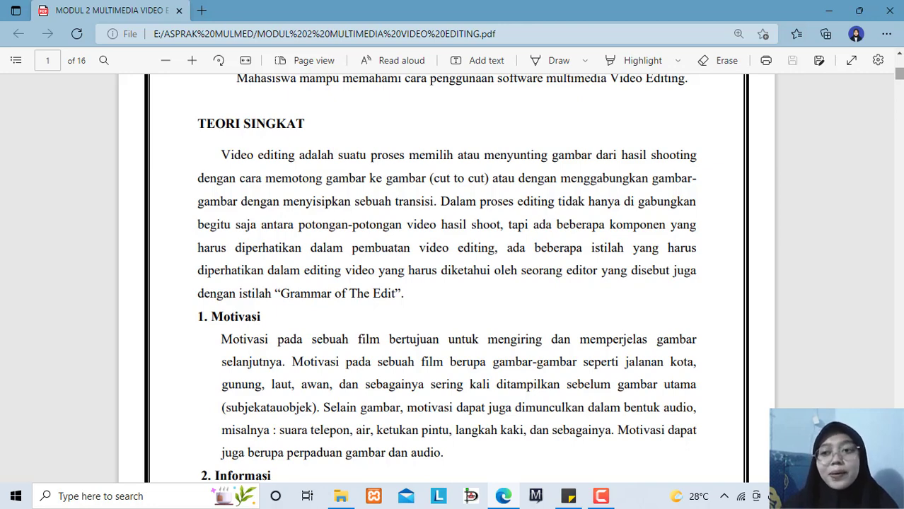
scroll(453, 283, "down", 3)
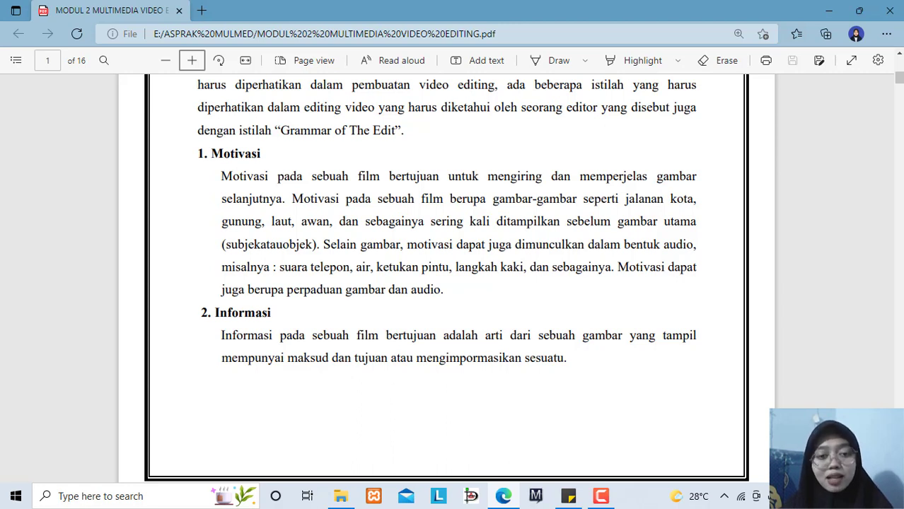
scroll(446, 276, "down", 2)
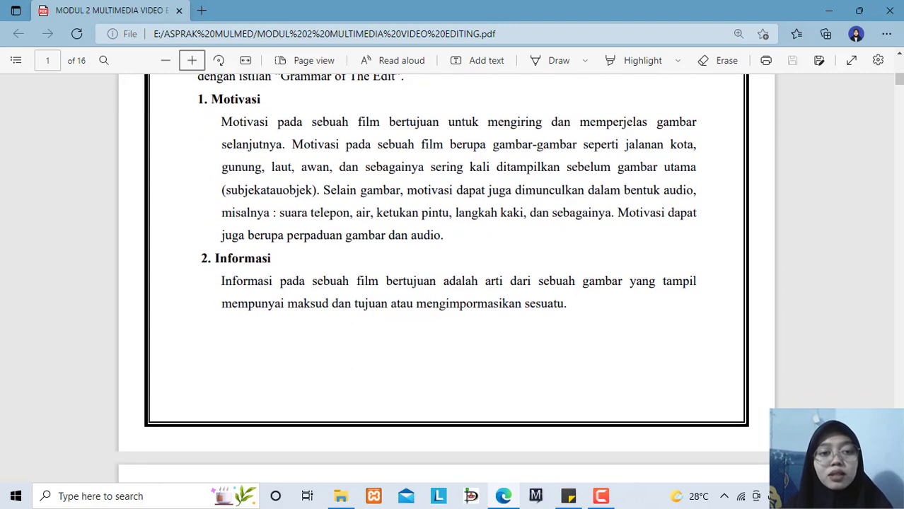
Step: Read the theory points Komposisi, Continuity, Tittling and Sound on page 2 of the module
scroll(445, 276, "down", 5)
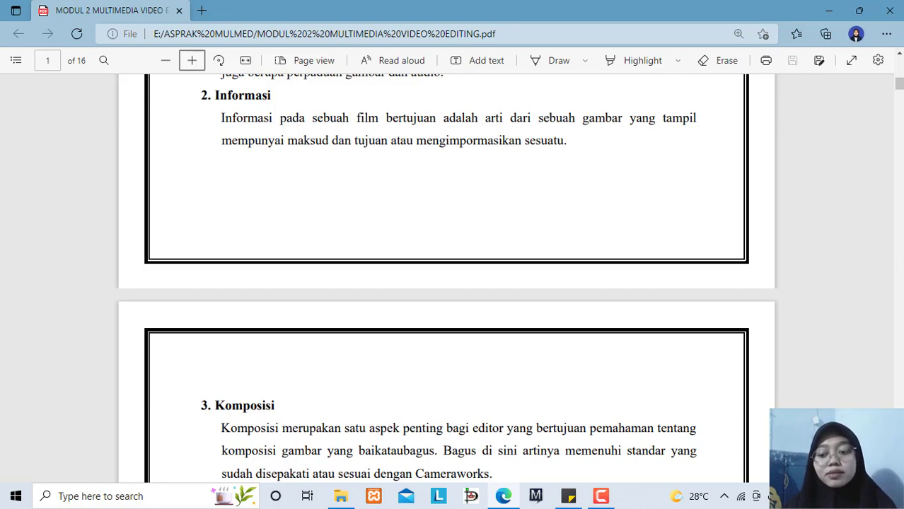
scroll(446, 283, "down", 3)
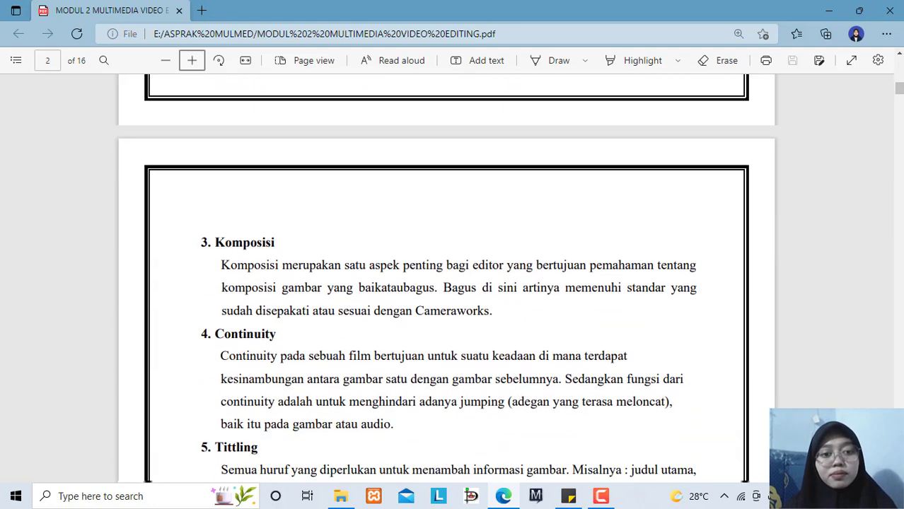
scroll(446, 283, "down", 2)
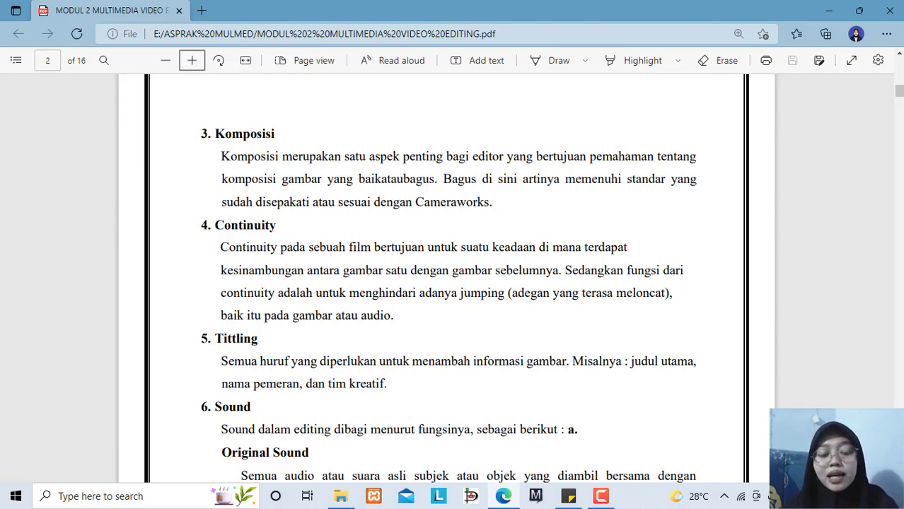
scroll(446, 283, "down", 3)
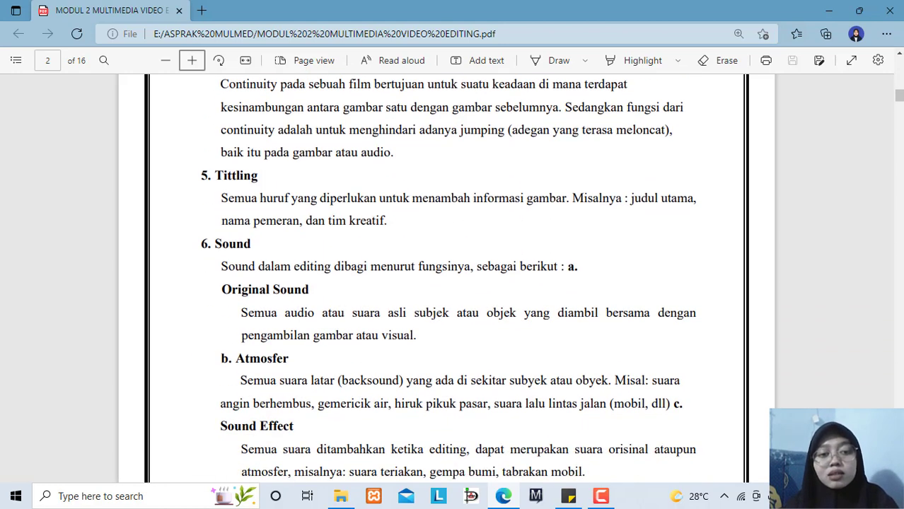
scroll(446, 283, "down", 2)
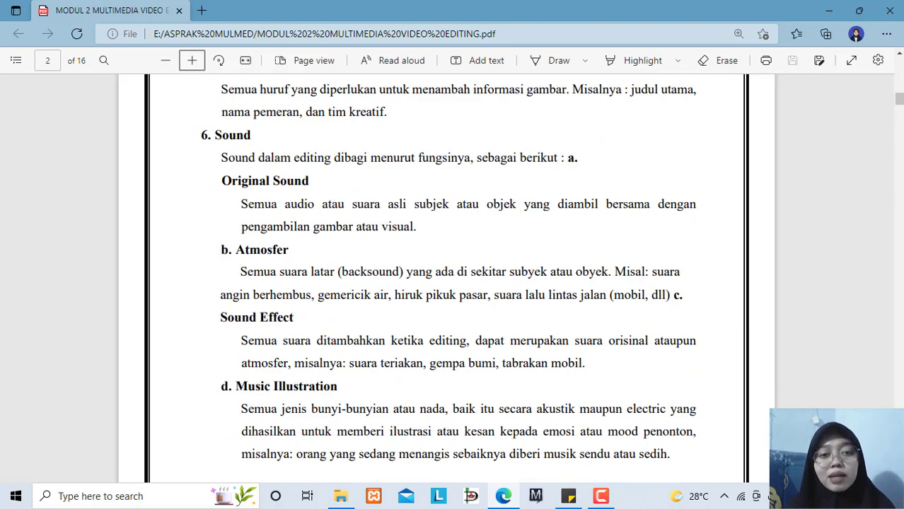
scroll(445, 283, "up", 2)
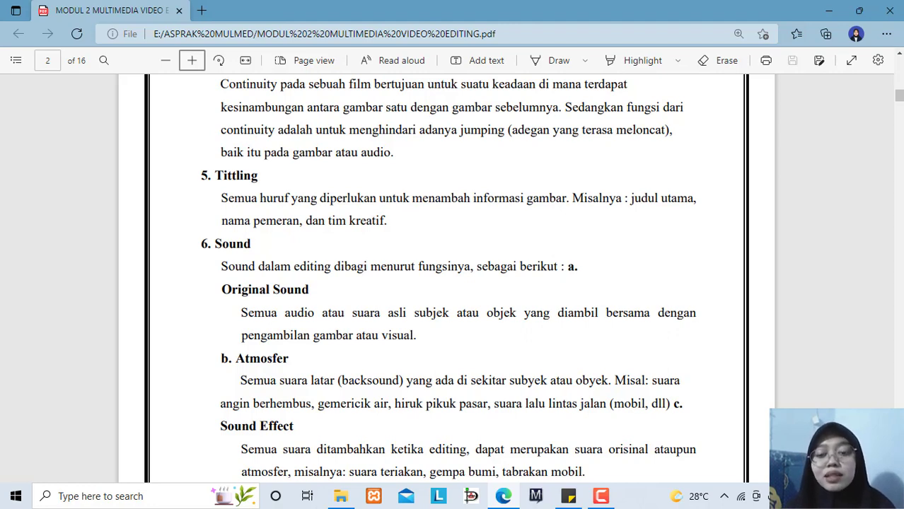
scroll(453, 276, "down", 3)
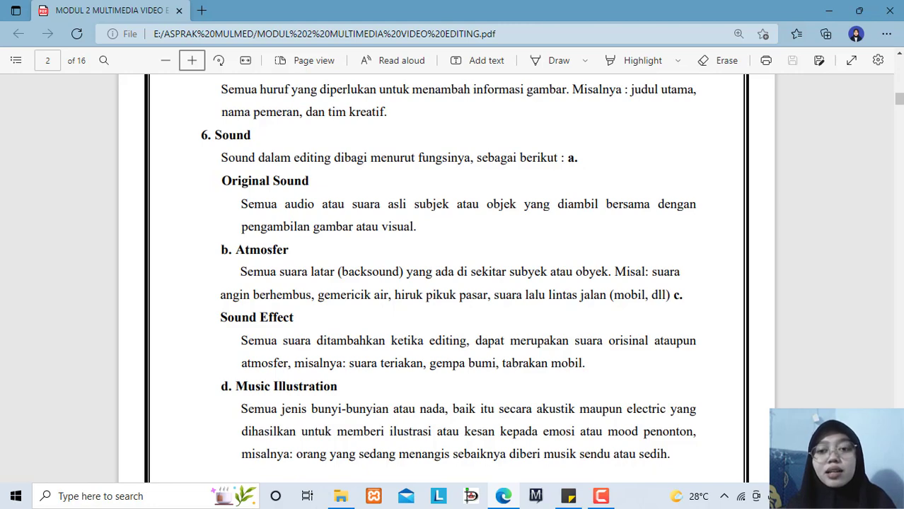
Step: Review the practicum's required software and the Camtasia Studio interface picture on pages 2 and 3
scroll(446, 279, "down", 4)
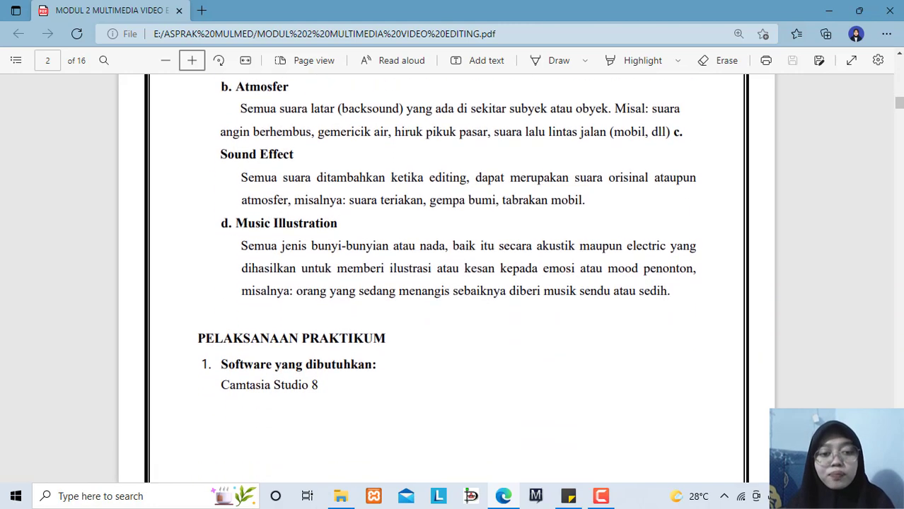
scroll(446, 279, "down", 2)
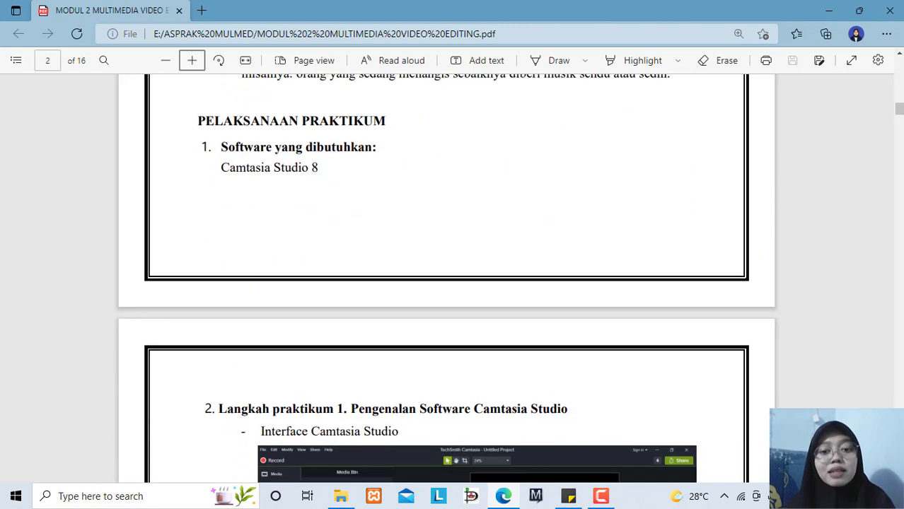
scroll(446, 279, "down", 1)
scroll(446, 279, "up", 1)
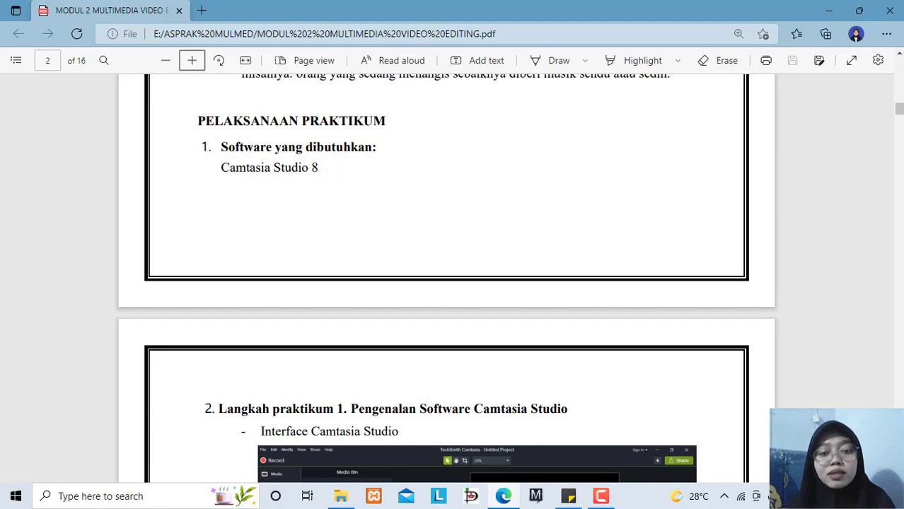
scroll(445, 279, "down", 3)
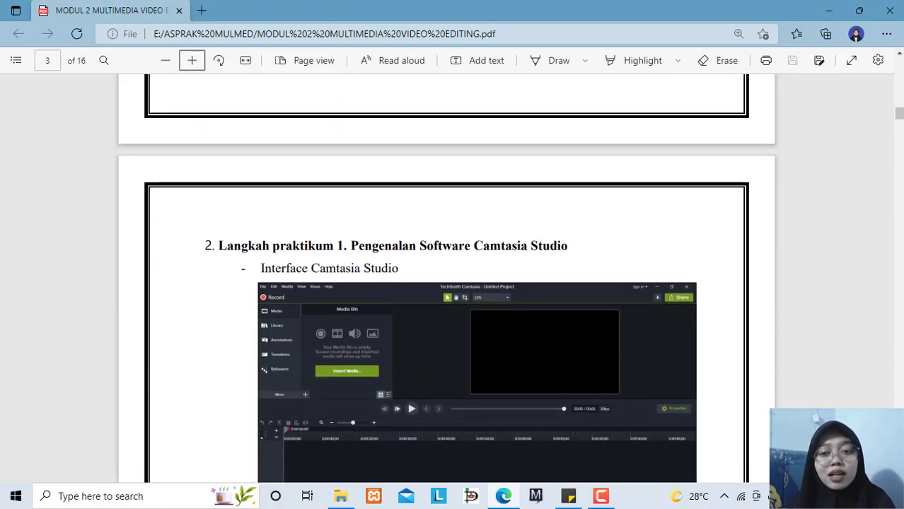
scroll(446, 279, "down", 3)
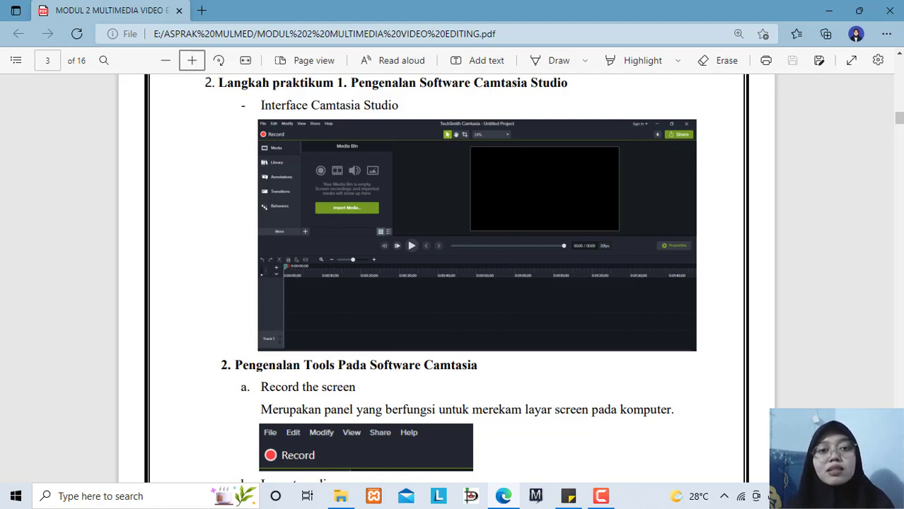
Step: Read the module's descriptions of the Record the screen, Import media, Produce and share, Clip bin and Library tools
scroll(432, 279, "down", 4)
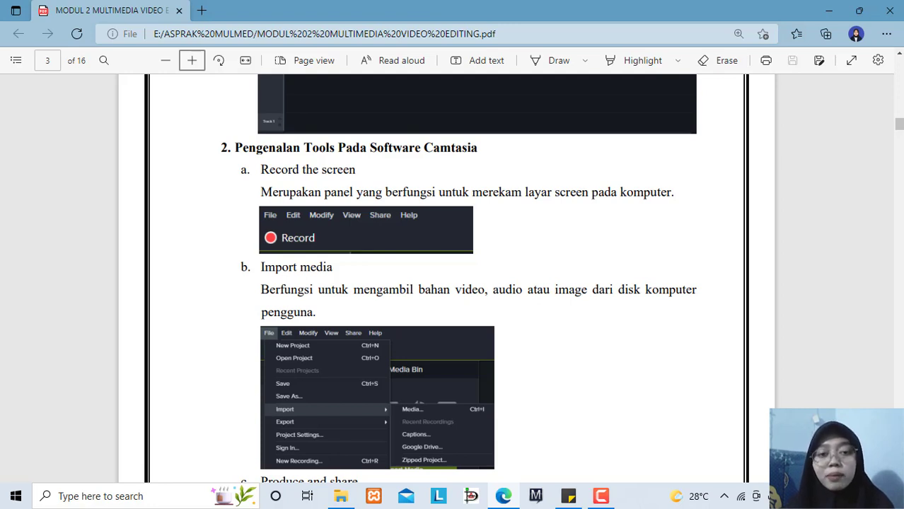
scroll(432, 280, "down", 1)
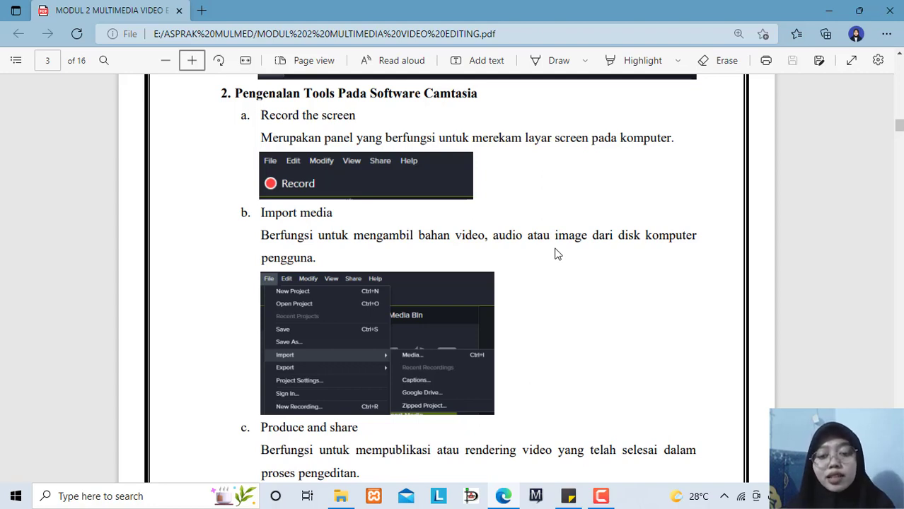
scroll(556, 253, "down", 1)
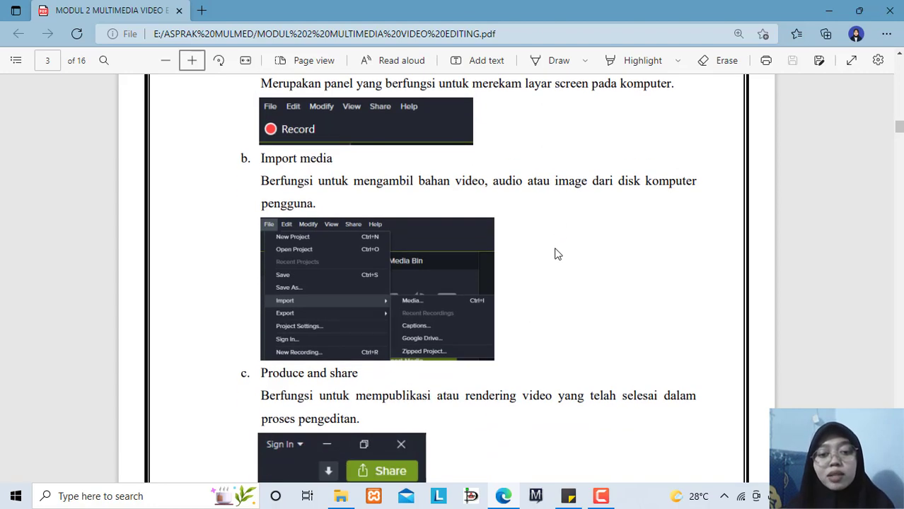
scroll(556, 254, "down", 4)
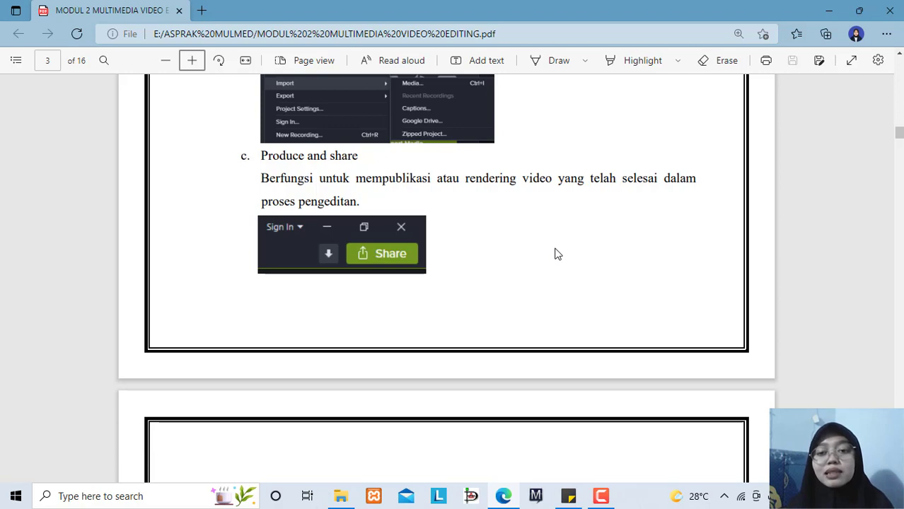
scroll(555, 253, "down", 5)
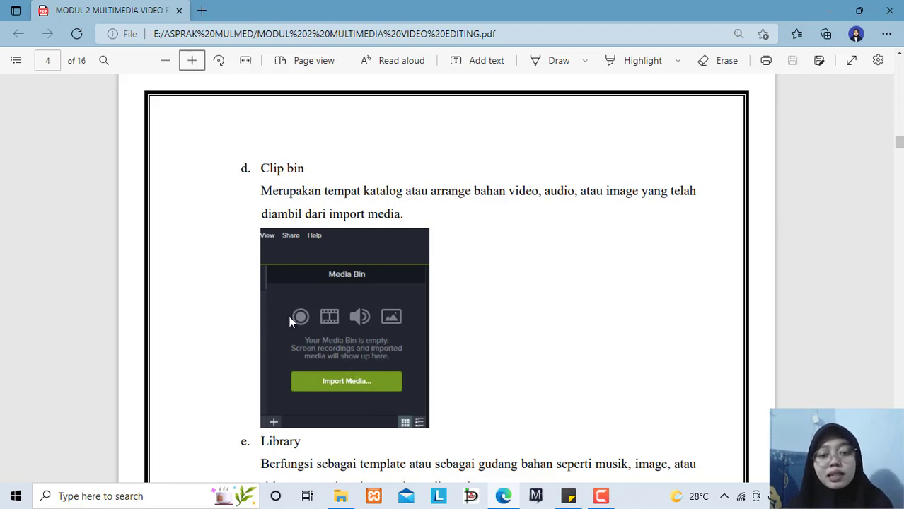
scroll(289, 322, "down", 4)
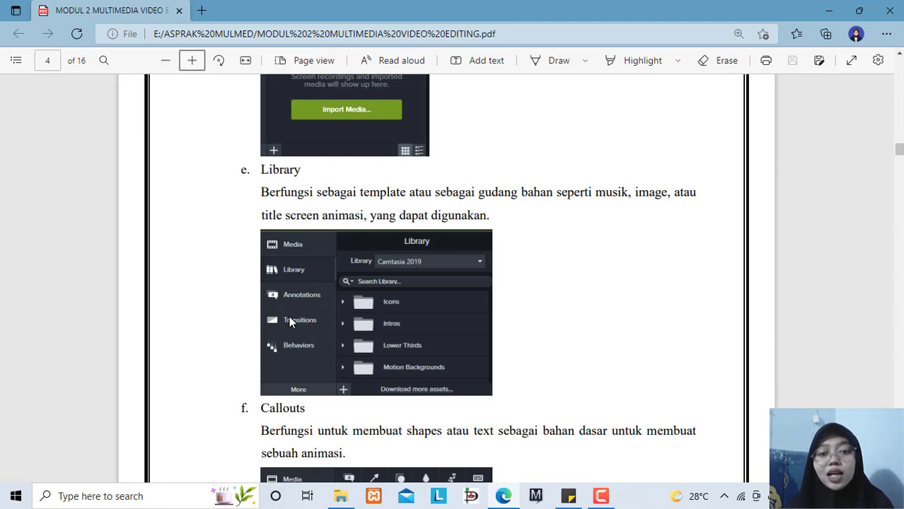
Step: Read the module's descriptions of the Callouts, Zoom n pan, Audio and Transitions tools on pages 4 and 5
scroll(290, 322, "down", 5)
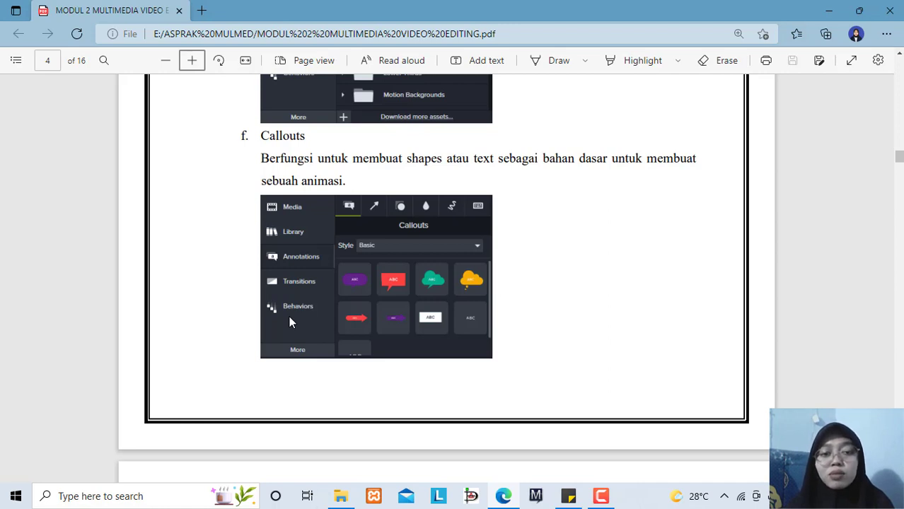
scroll(290, 322, "down", 6)
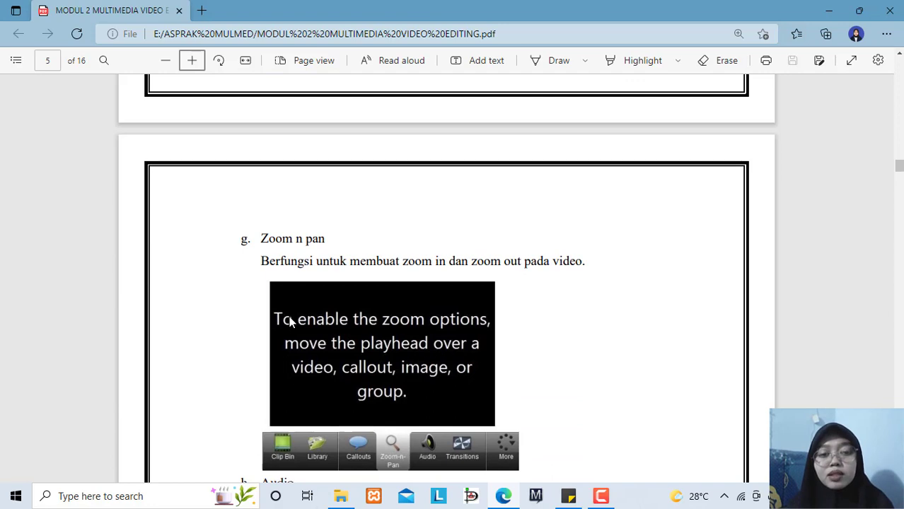
scroll(290, 322, "down", 1)
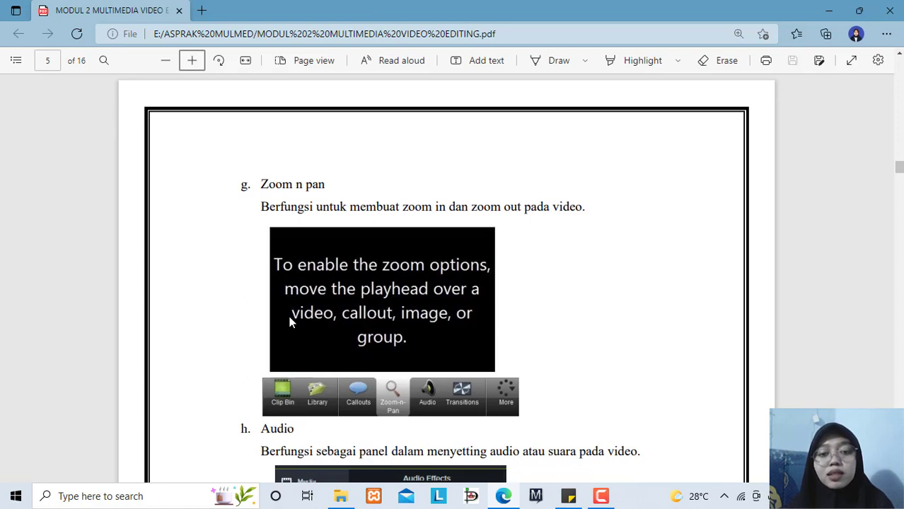
scroll(289, 322, "down", 6)
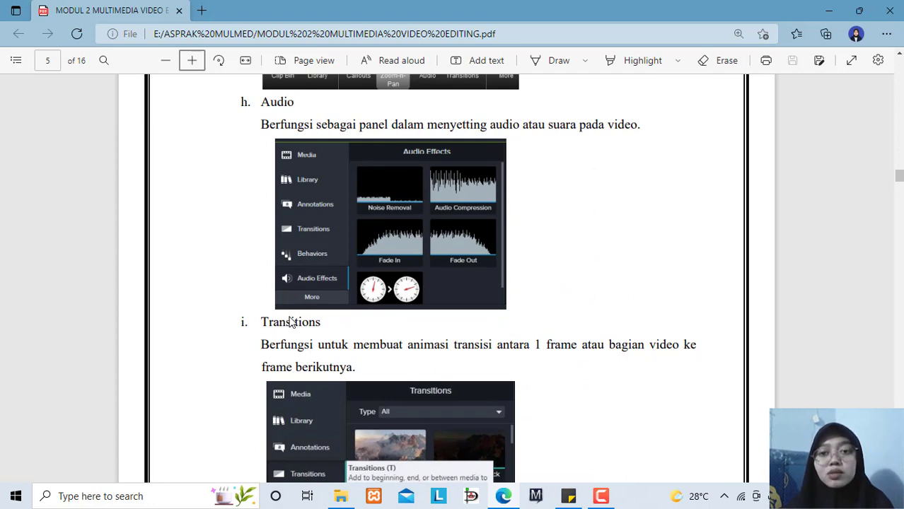
scroll(290, 321, "down", 2)
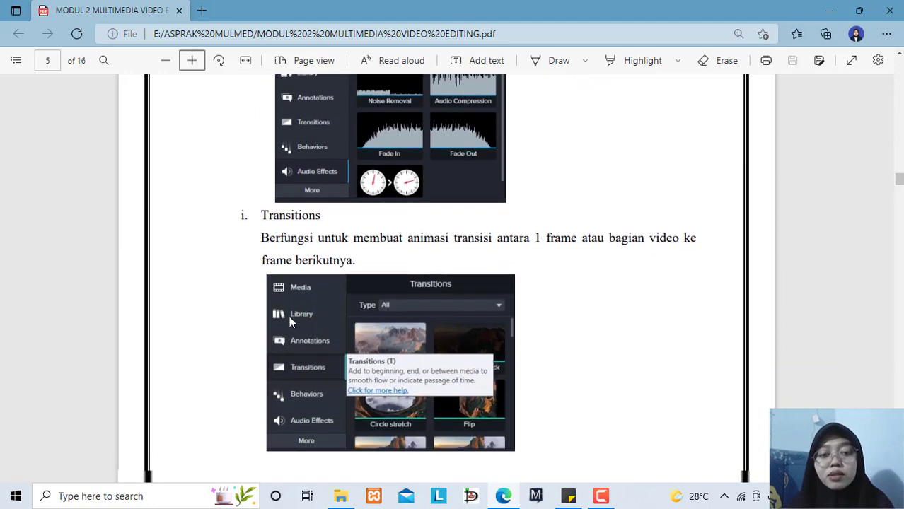
scroll(290, 322, "down", 1)
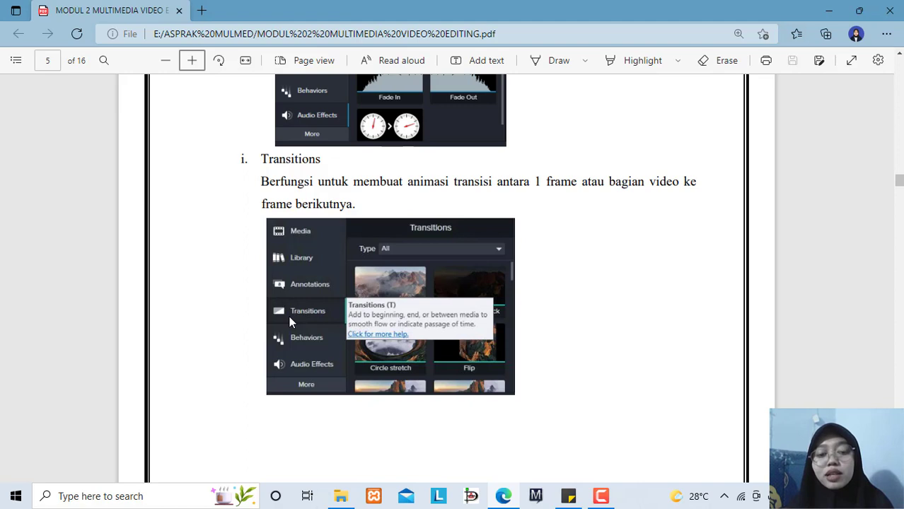
Step: Look at the page 6 section on making a new Camtasia Studio project and importing video media
scroll(290, 322, "down", 8)
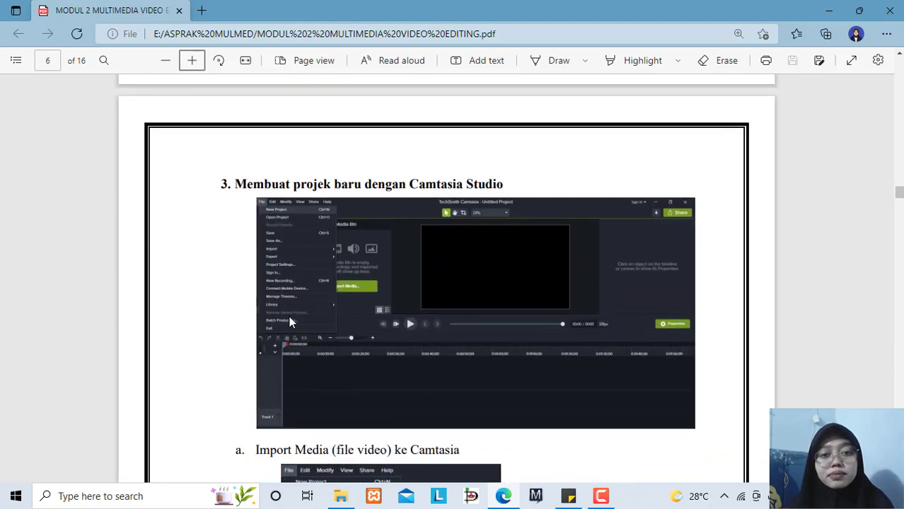
scroll(290, 322, "down", 1)
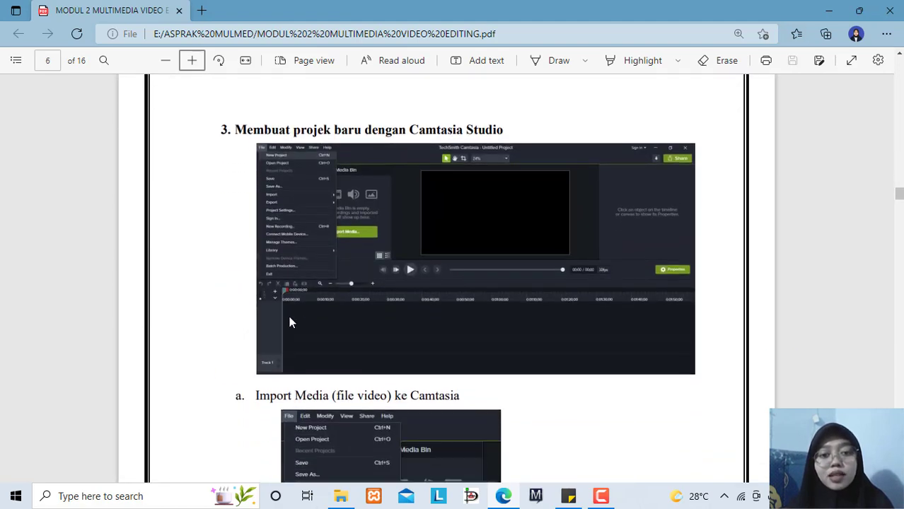
scroll(290, 322, "down", 1)
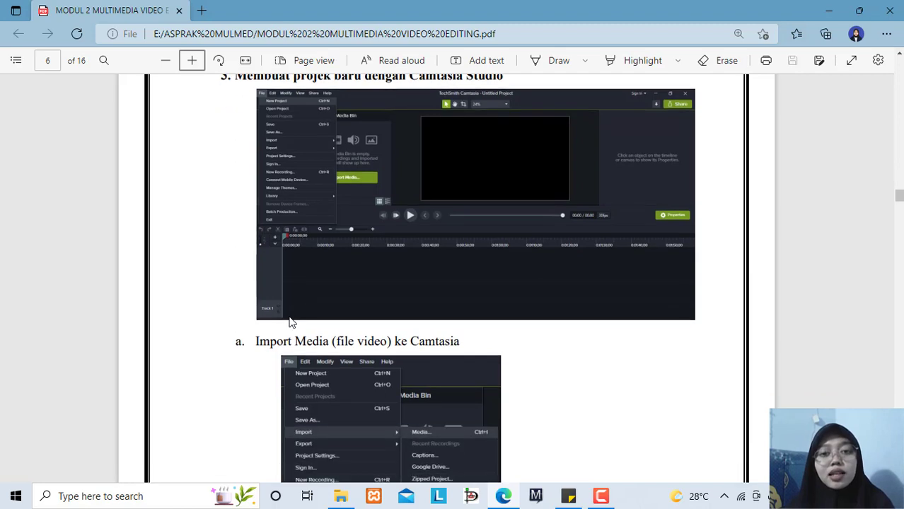
scroll(290, 322, "up", 1)
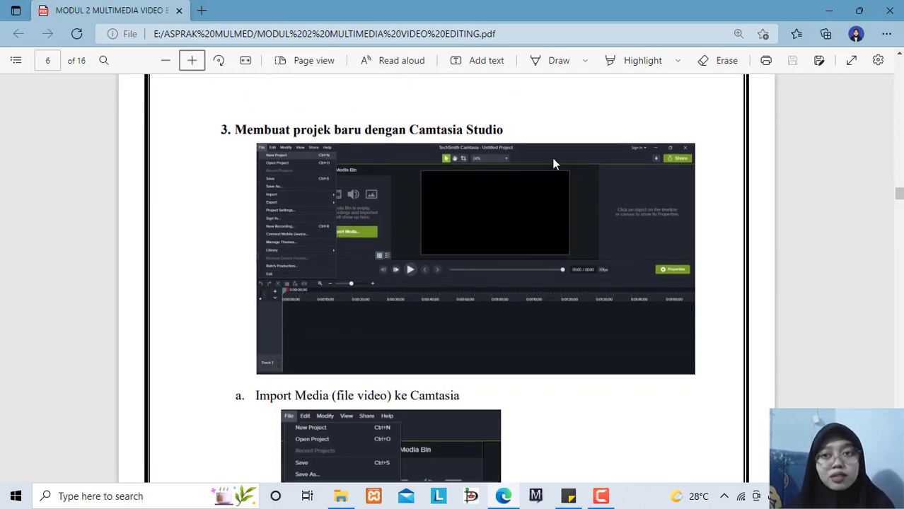
Step: Minimize the module PDF and launch Camtasia 2019 from the desktop
left_click(825, 9)
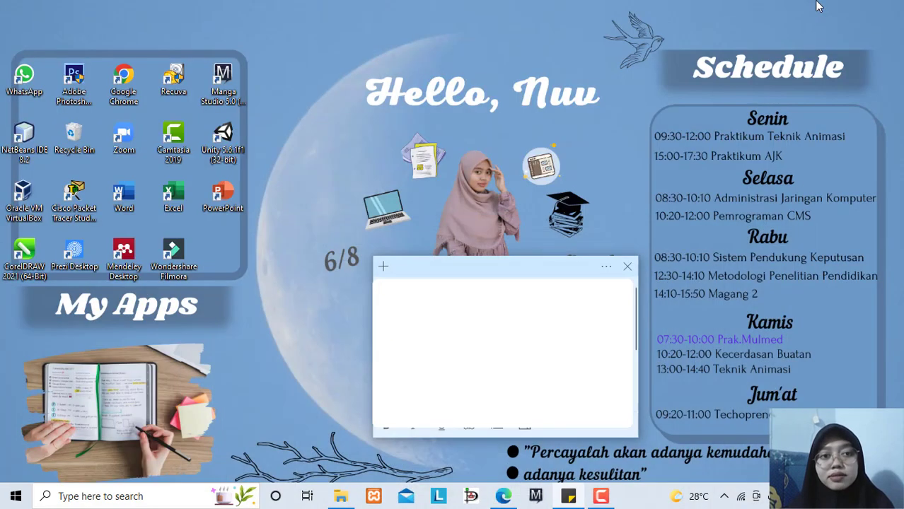
left_click(177, 142)
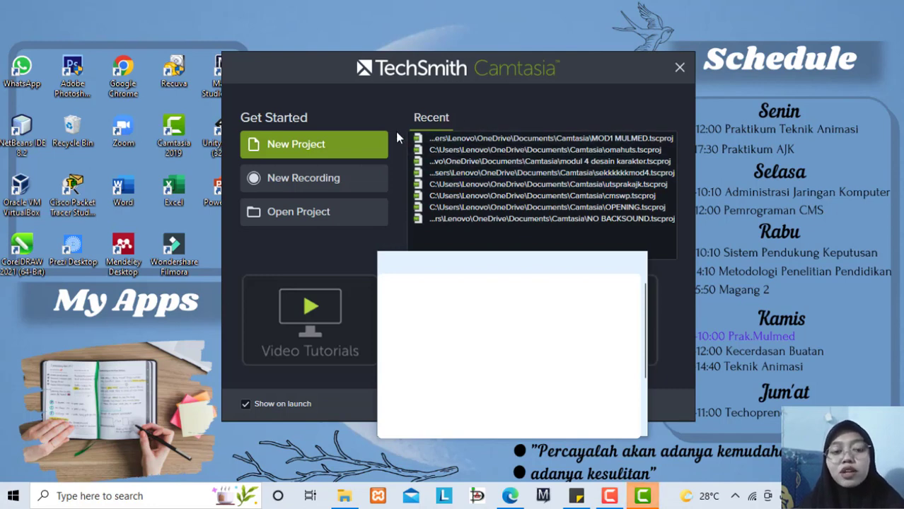
Step: Create a new project and import the Akad (Menikahlah) Payung Teduh video from ASPRAK MULMED > Multimedia Edukasi on drive E
left_click(312, 144)
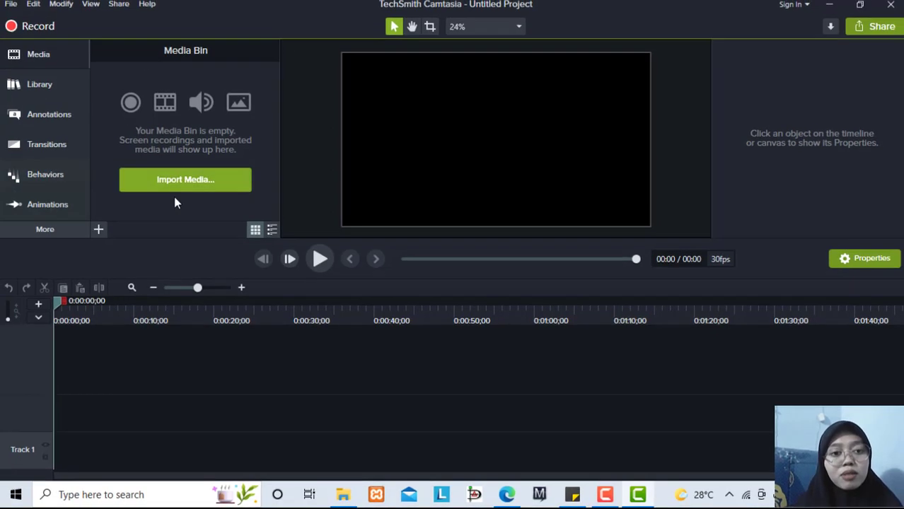
left_click(100, 231)
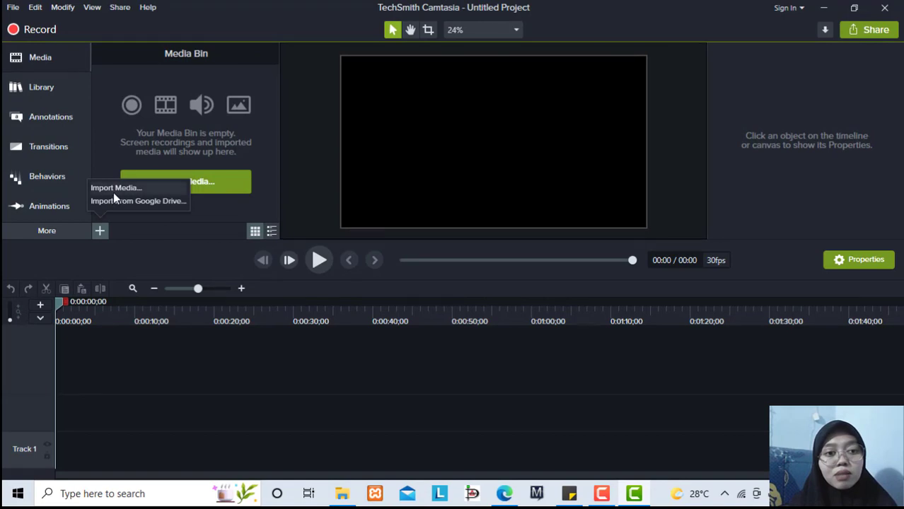
left_click(104, 154)
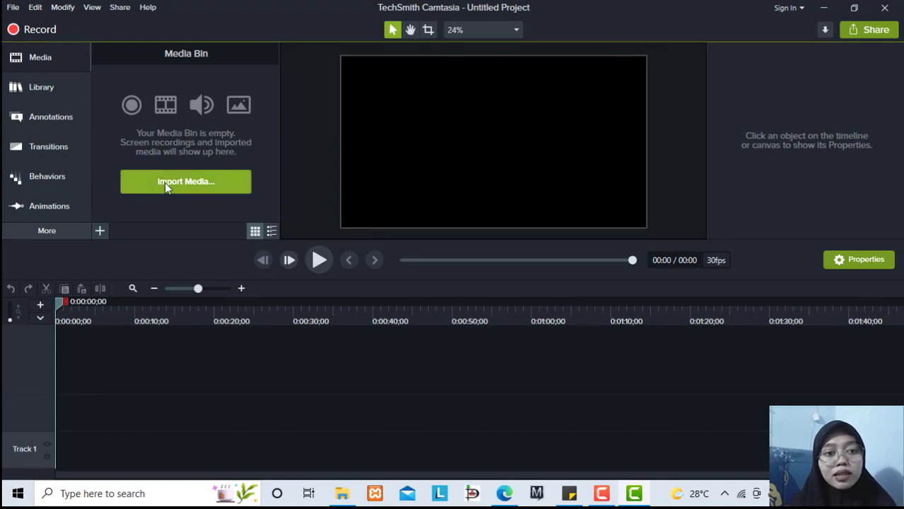
left_click(165, 182)
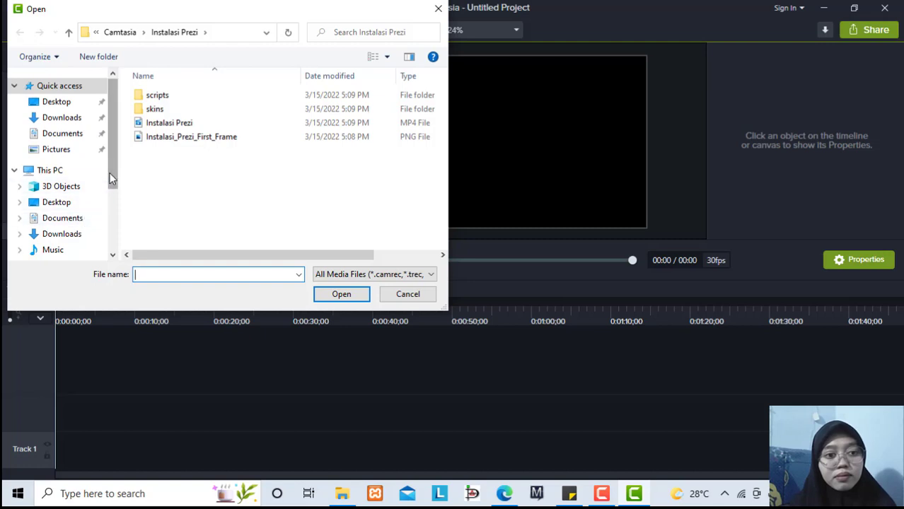
left_click_drag(110, 171, 110, 234)
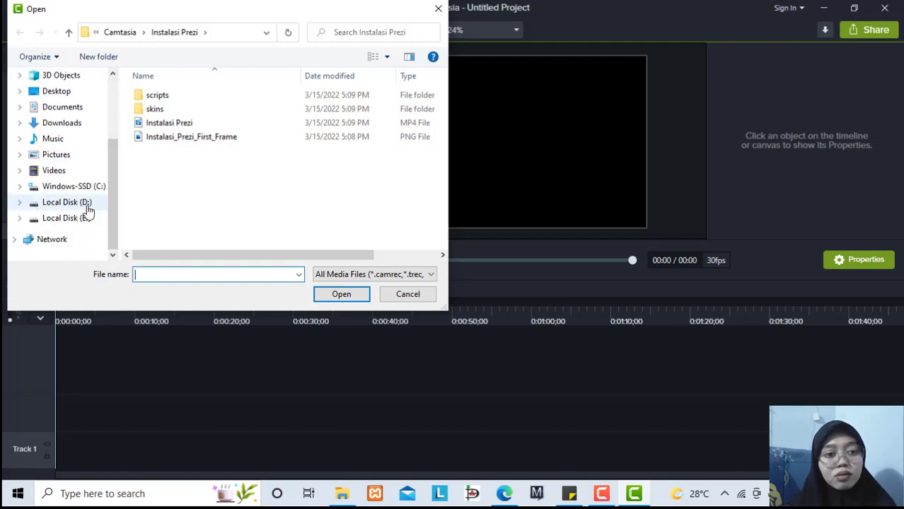
left_click(87, 219)
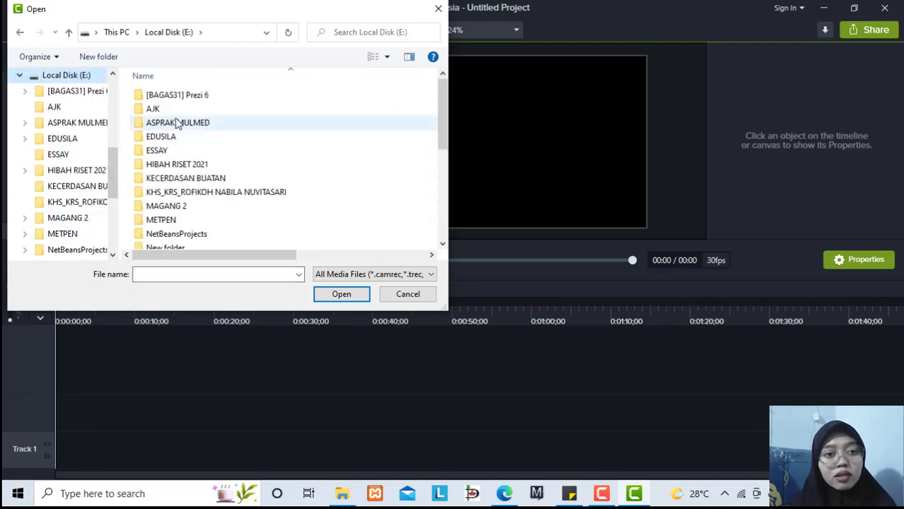
double_click(177, 123)
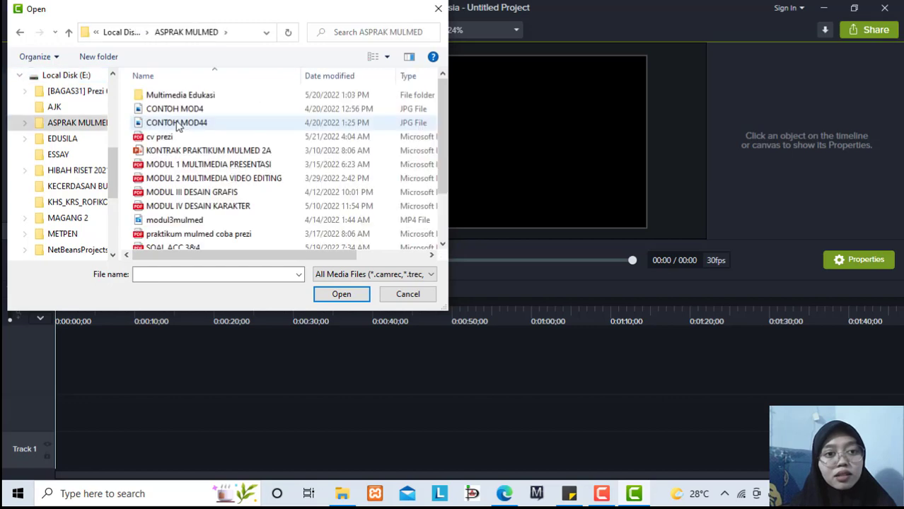
double_click(182, 98)
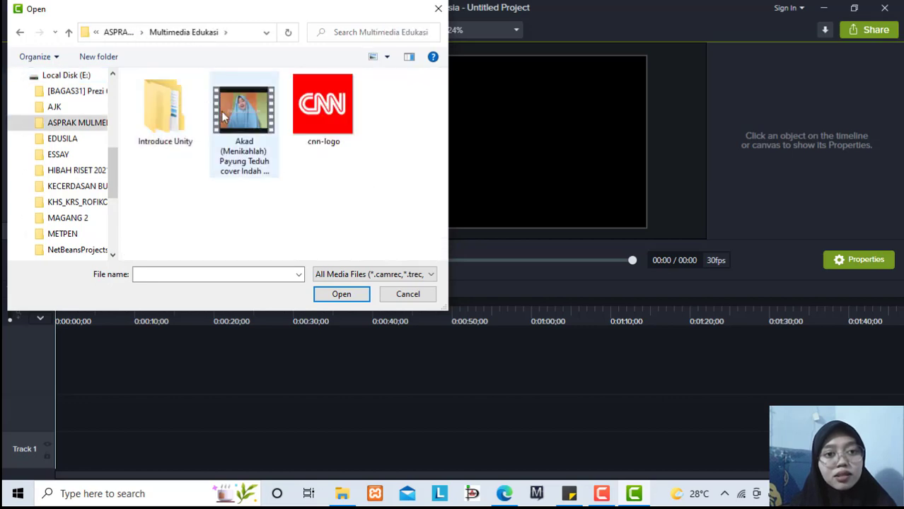
left_click(224, 119)
double_click(224, 119)
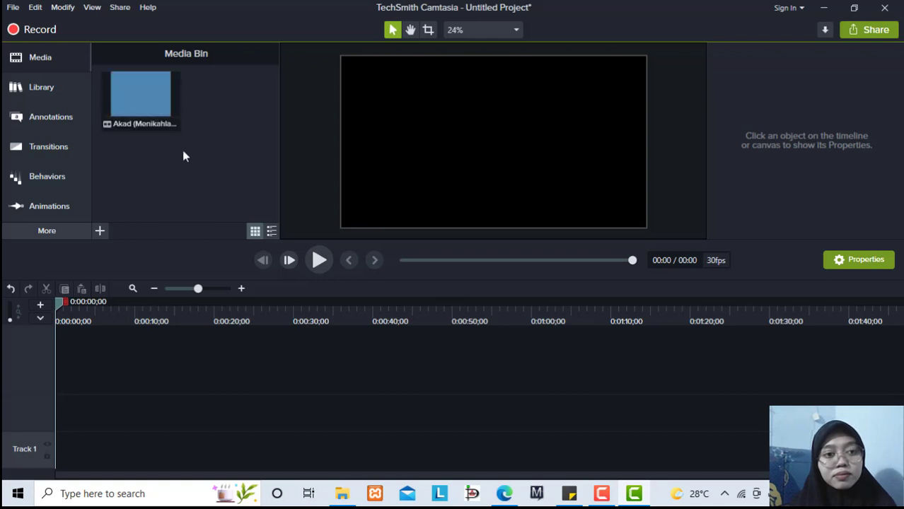
Step: Import the cnn-logo image from the Multimedia Edukasi folder into the Media Bin
left_click(100, 231)
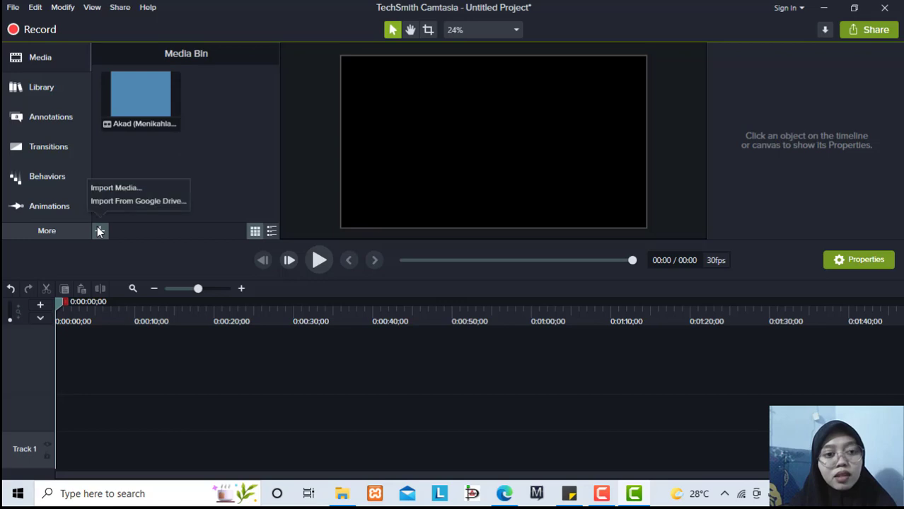
left_click(129, 189)
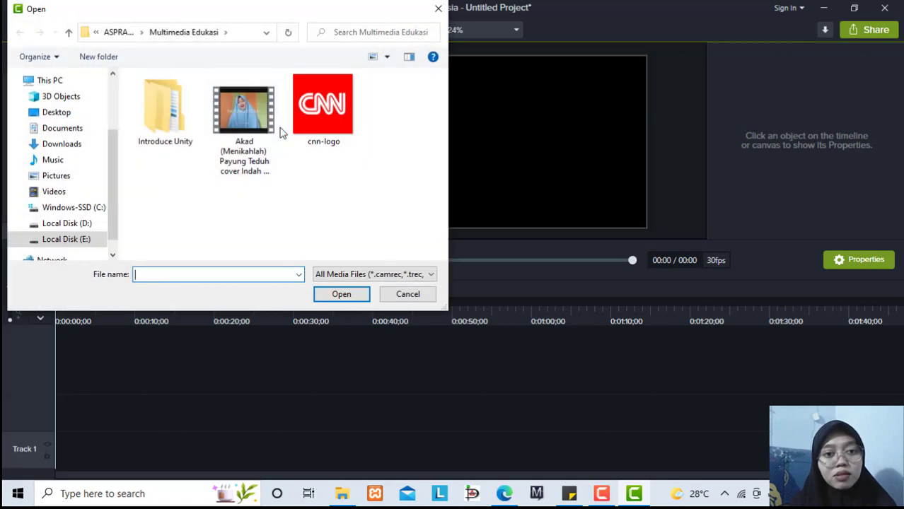
double_click(314, 128)
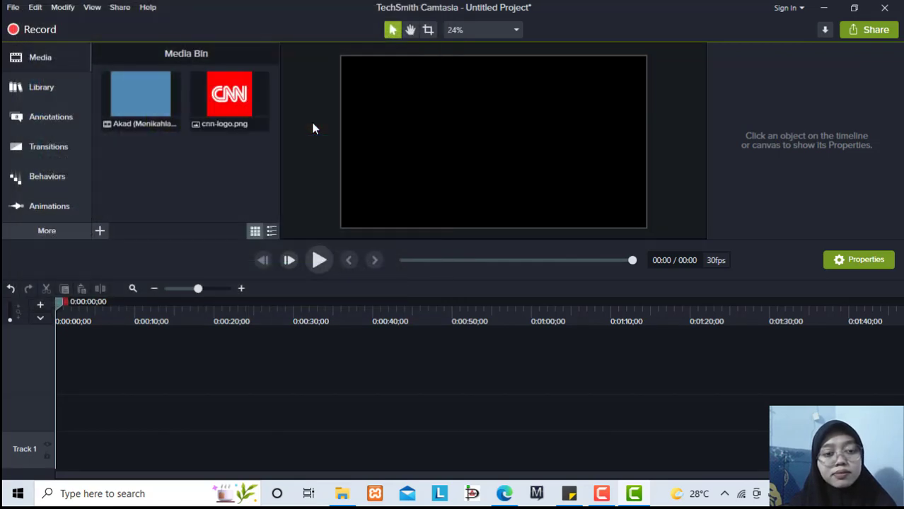
Step: Place the Akad video at the start of Track 1 and preview its first few seconds
left_click(137, 103)
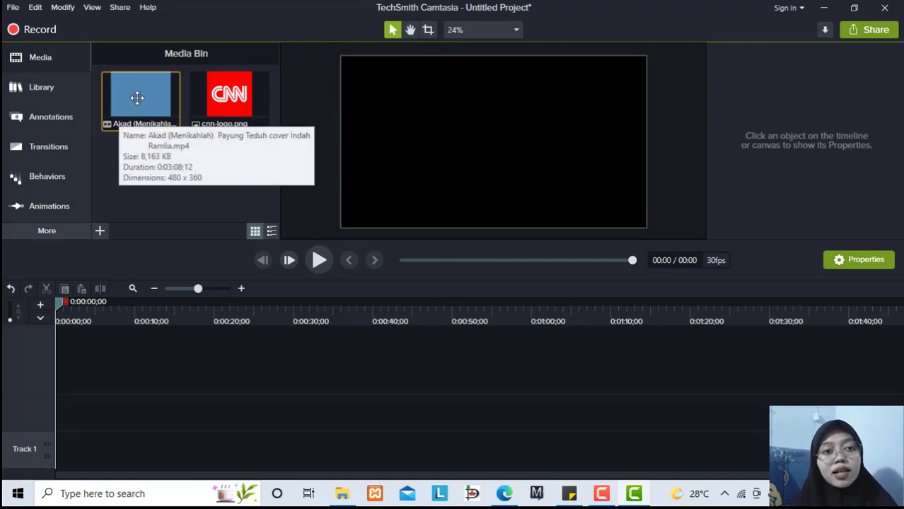
left_click_drag(137, 97, 43, 471)
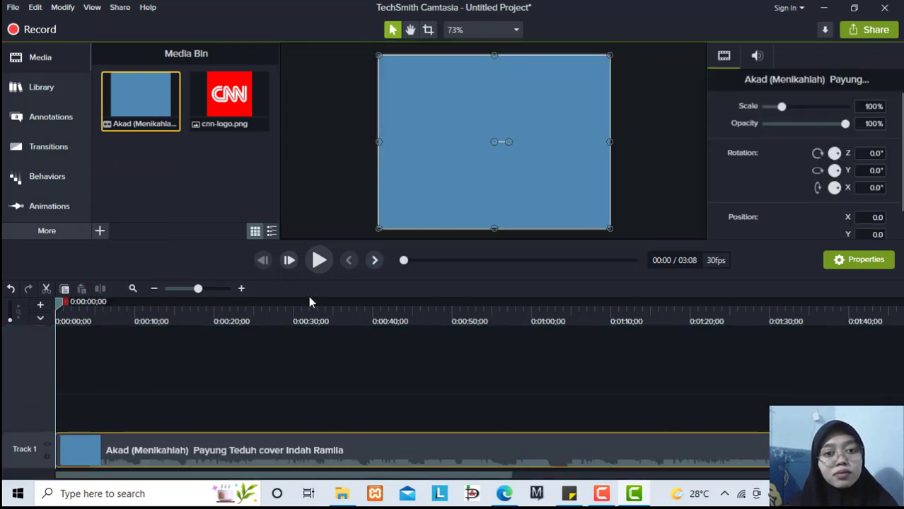
left_click(317, 269)
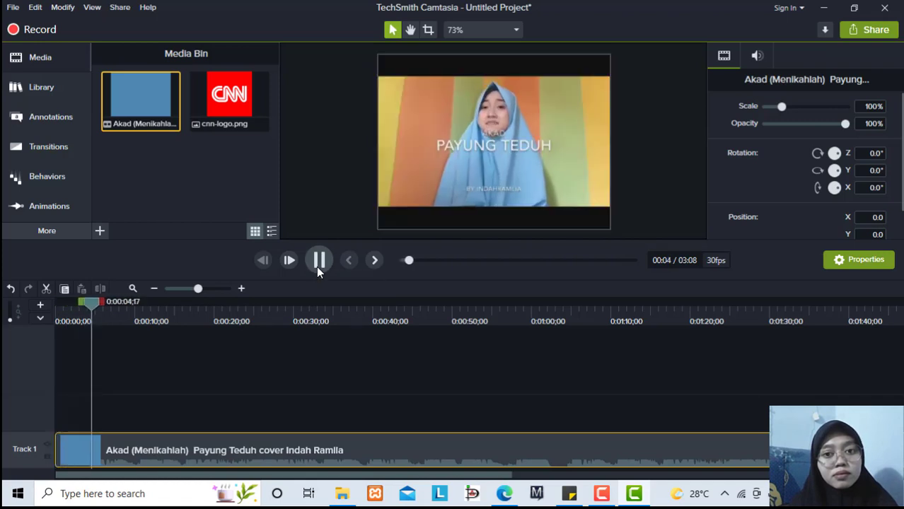
left_click(316, 266)
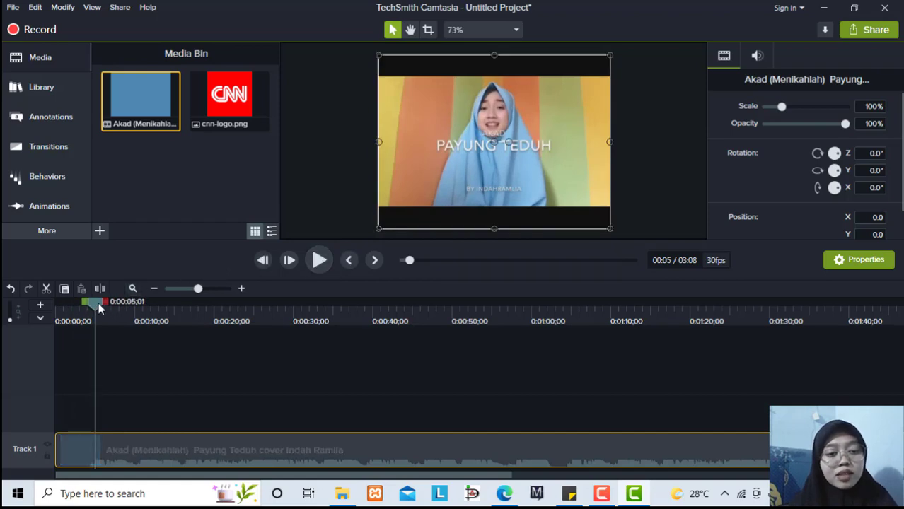
Step: Split the Akad clip on Track 1 at 0:00:03;00
left_click_drag(99, 309, 81, 308)
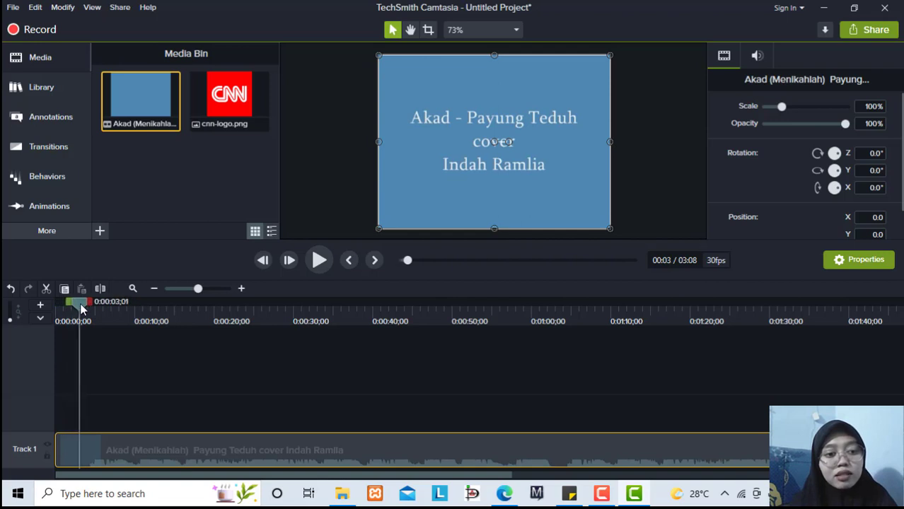
left_click_drag(80, 303, 80, 302)
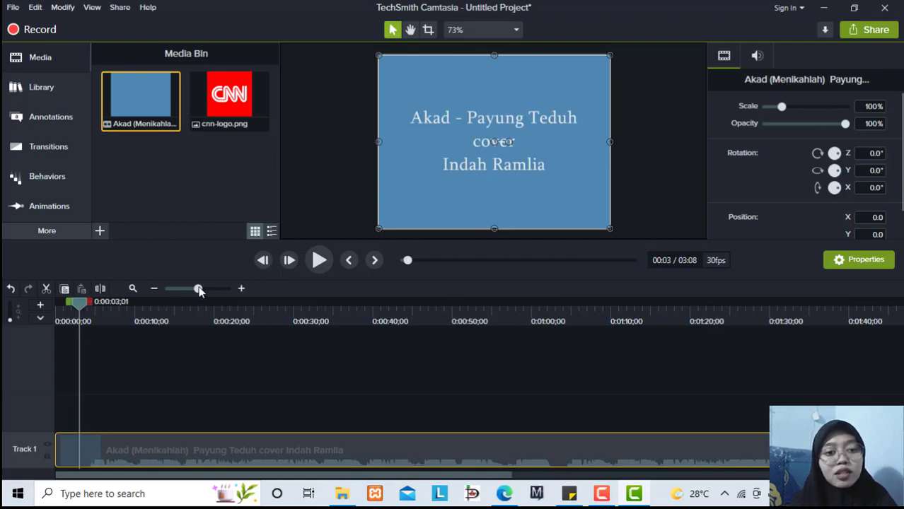
mouse_move(199, 289)
left_mouse_down()
mouse_move(226, 290)
mouse_move(184, 290)
mouse_move(227, 289)
mouse_move(201, 291)
mouse_move(213, 293)
left_mouse_up()
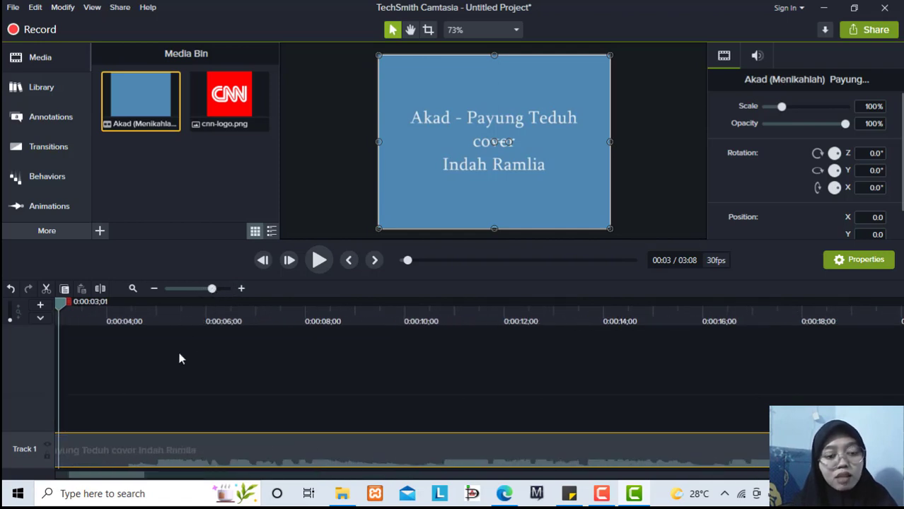
left_click_drag(120, 481, 78, 478)
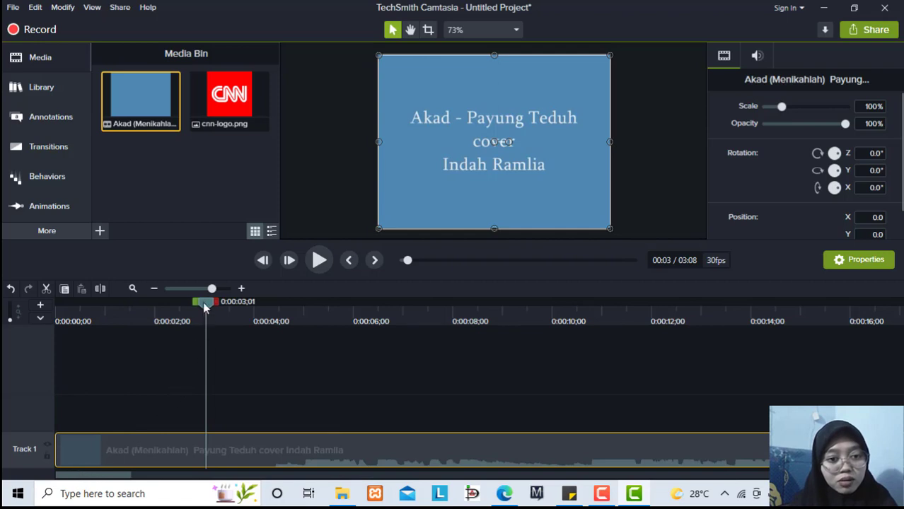
left_click_drag(206, 304, 204, 304)
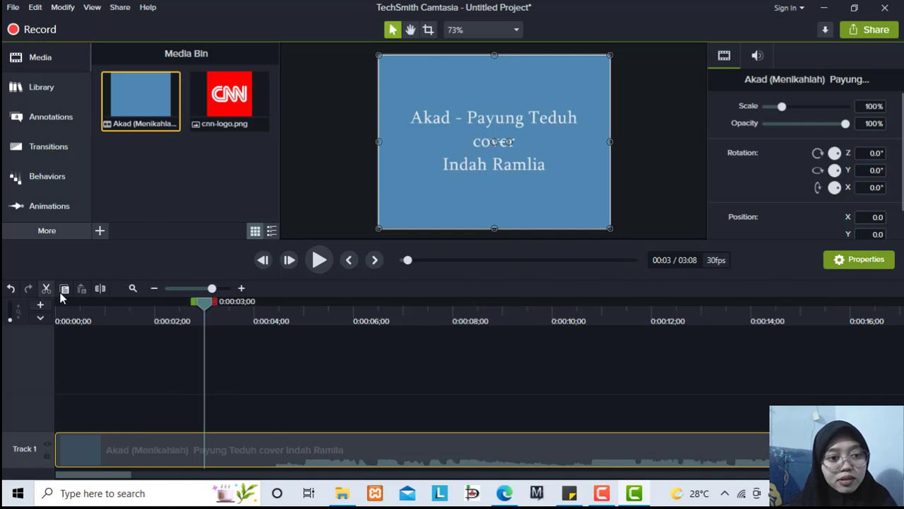
left_click(100, 289)
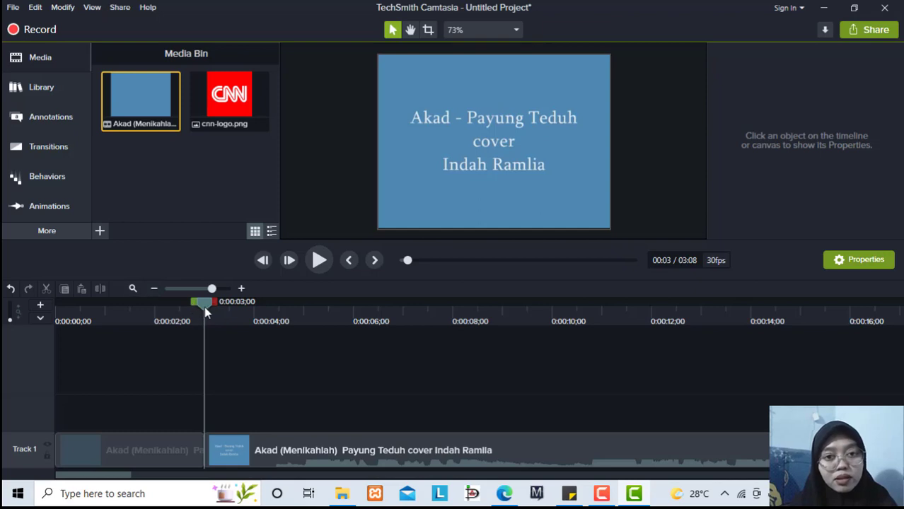
Step: Split the second Akad segment at 0:00:03;28, cut out the short middle piece, and close the gap with the remaining clip
left_click_drag(204, 307, 249, 324)
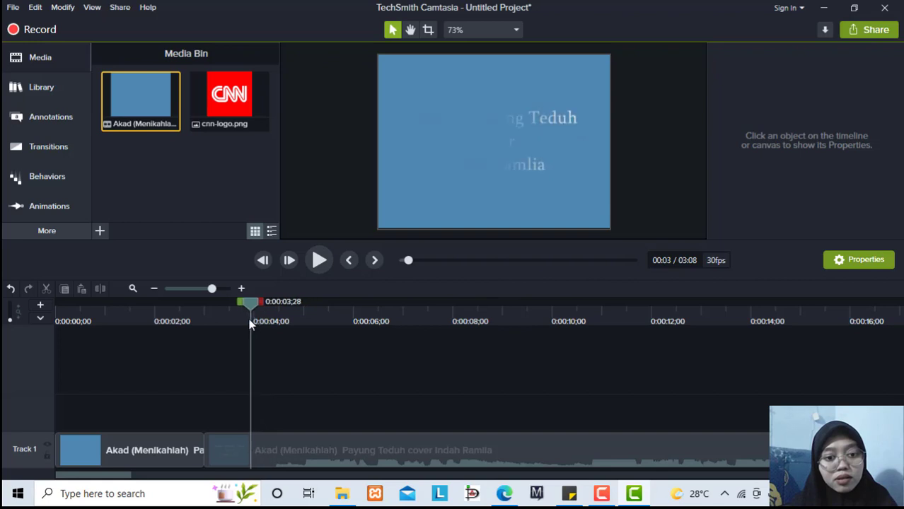
left_click(277, 462)
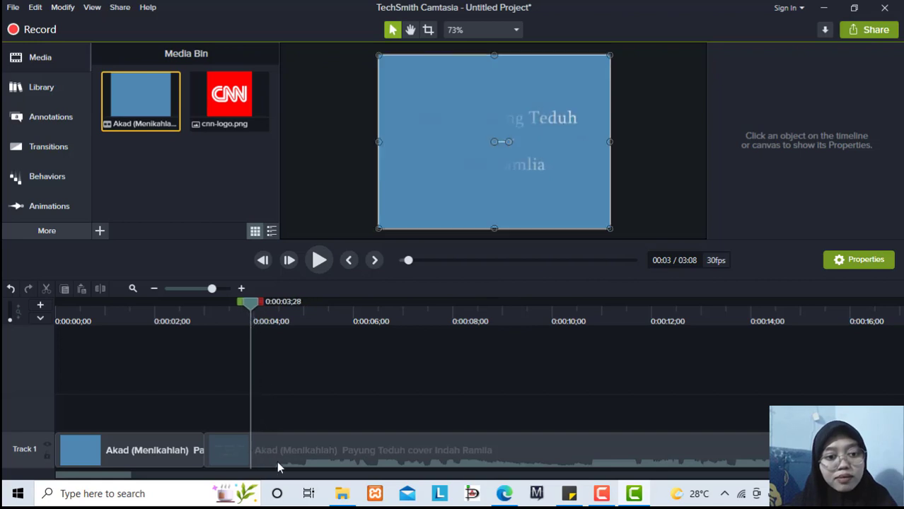
left_click(101, 289)
left_click(234, 450)
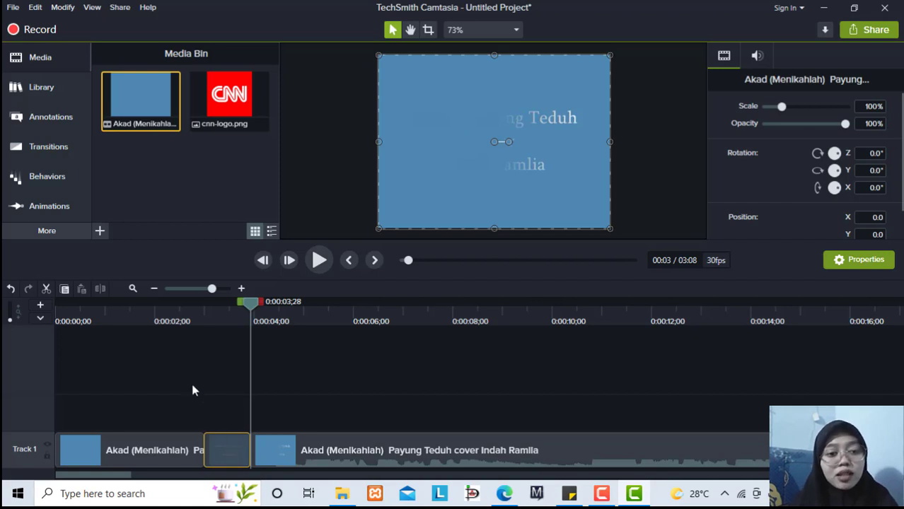
left_click(46, 289)
left_click_drag(296, 450, 220, 453)
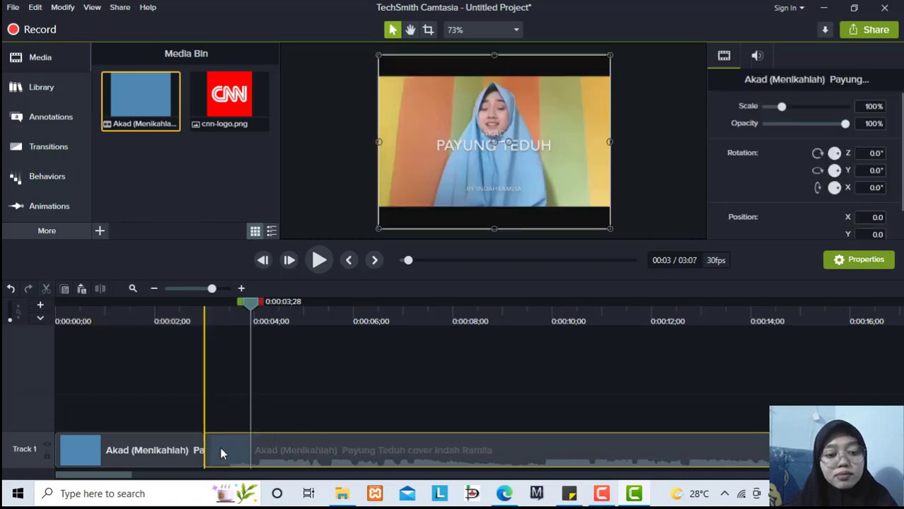
Step: Play the edited video from the beginning past the cut and pause at 0:00:04;05
left_click_drag(251, 305, 50, 378)
left_click(329, 260)
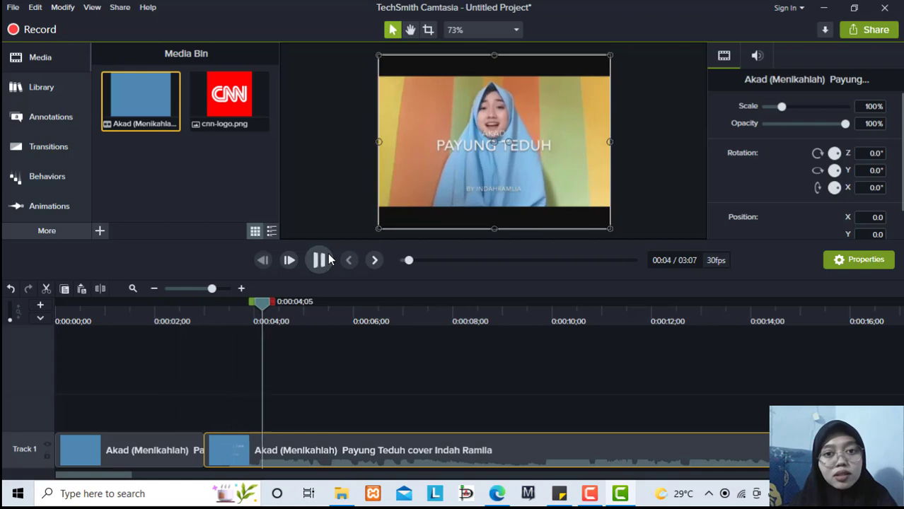
left_click(328, 260)
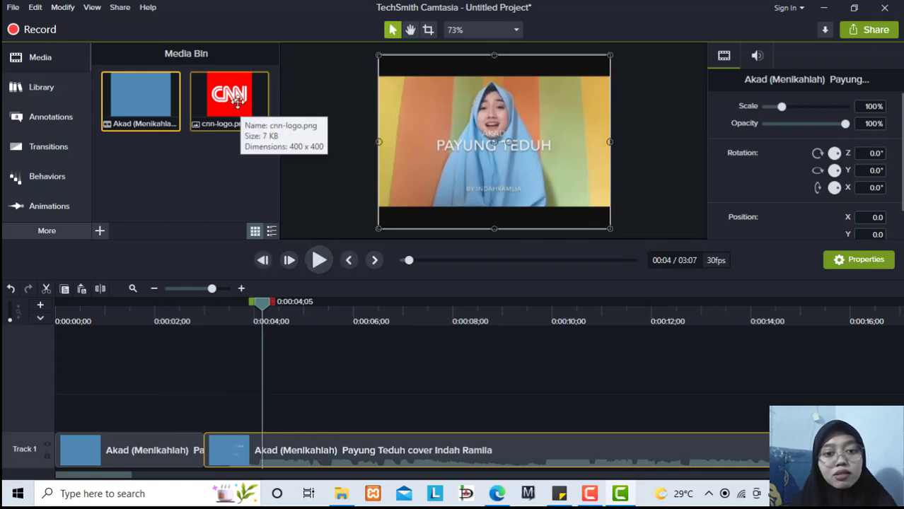
Step: Add the cnn-logo image over the video at 0:00:04;05, scaled to about 15.7% in the picture's upper-left corner
left_click_drag(238, 102, 409, 106)
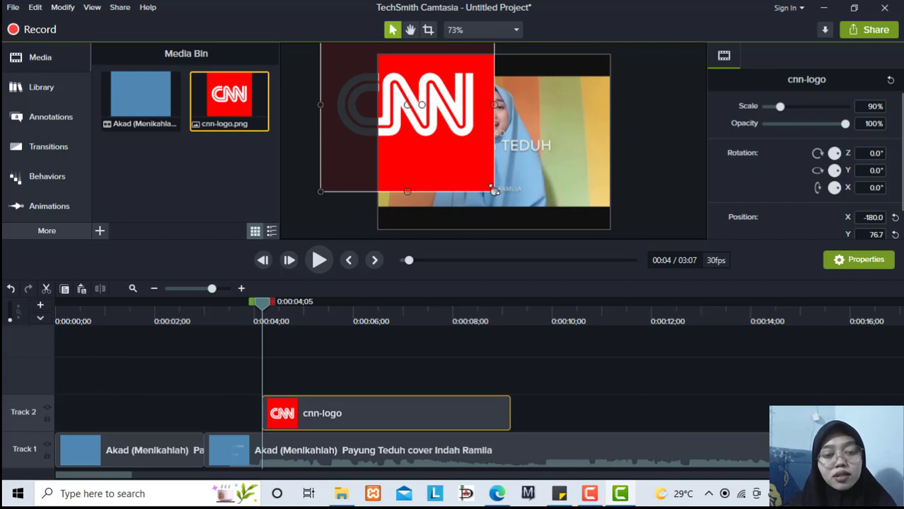
left_click_drag(495, 191, 422, 90)
left_click_drag(409, 80, 416, 108)
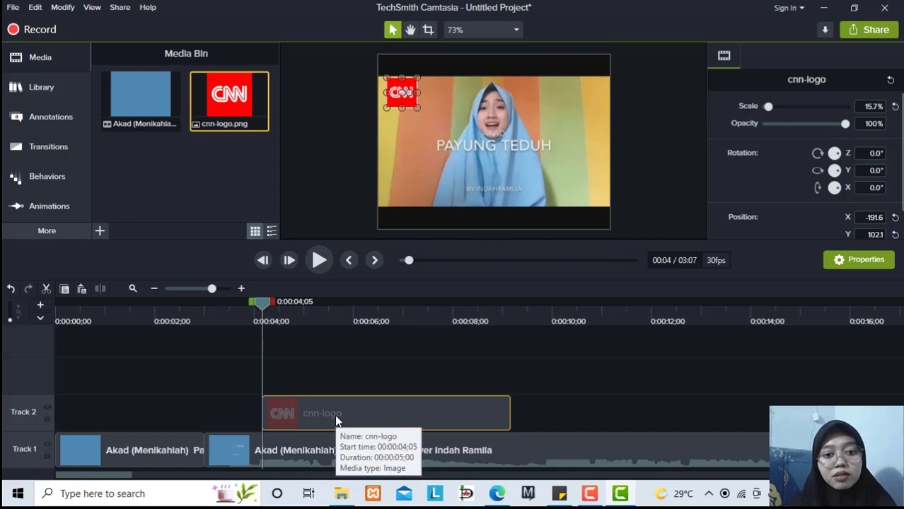
Step: Extend the cnn-logo clip on Track 2 to the end of the Akad video on Track 1
left_click_drag(260, 312, 262, 360)
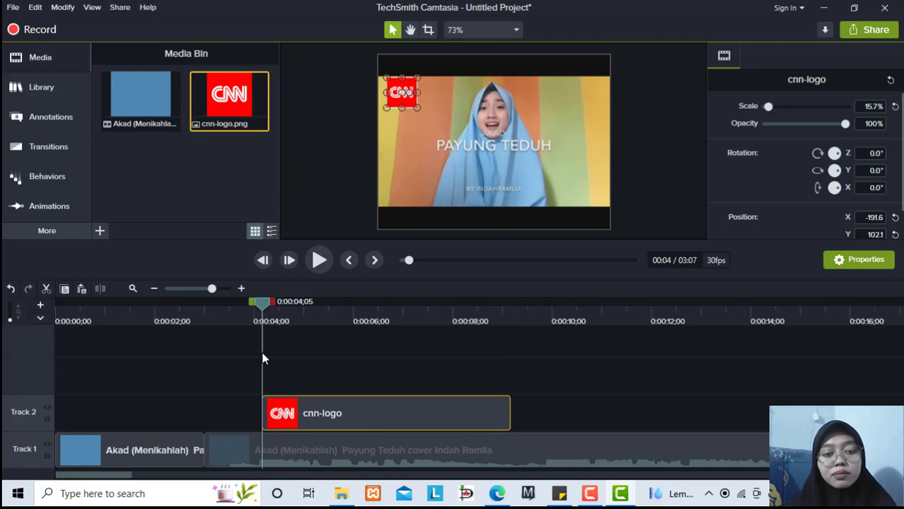
left_click(183, 287)
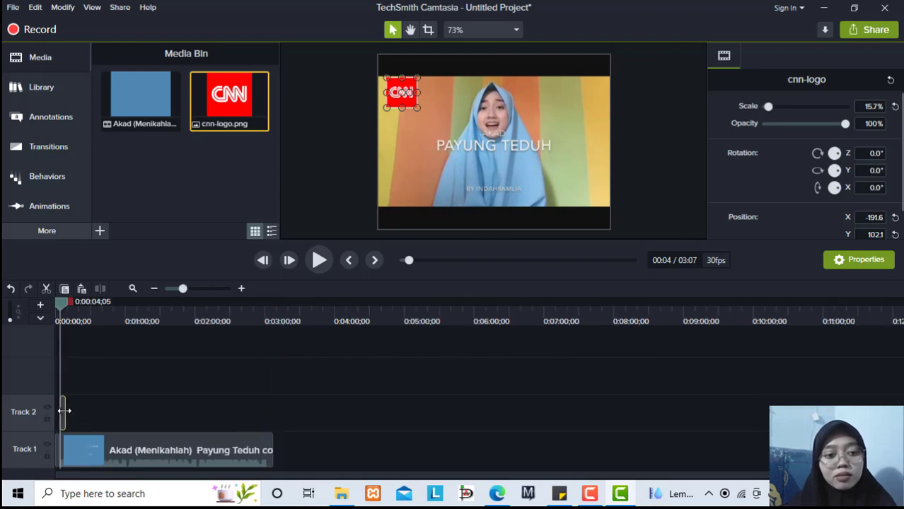
left_click_drag(63, 410, 273, 433)
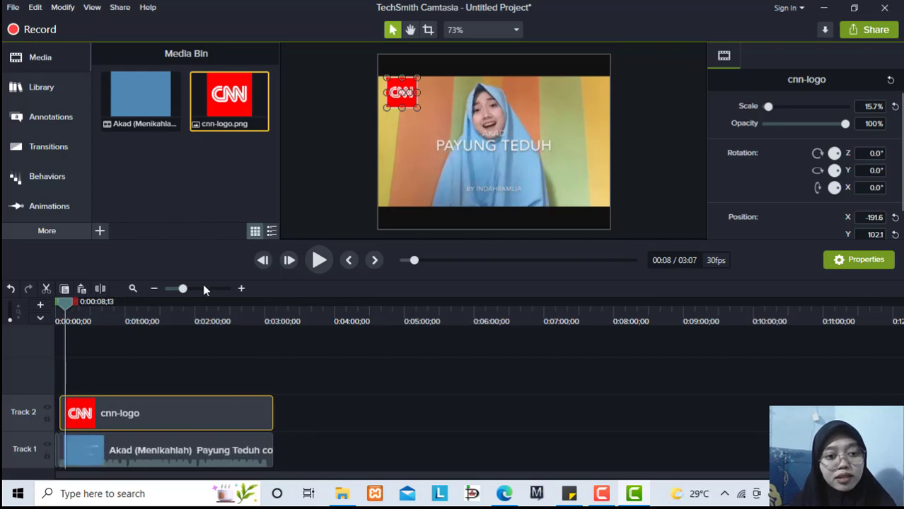
left_click(203, 288)
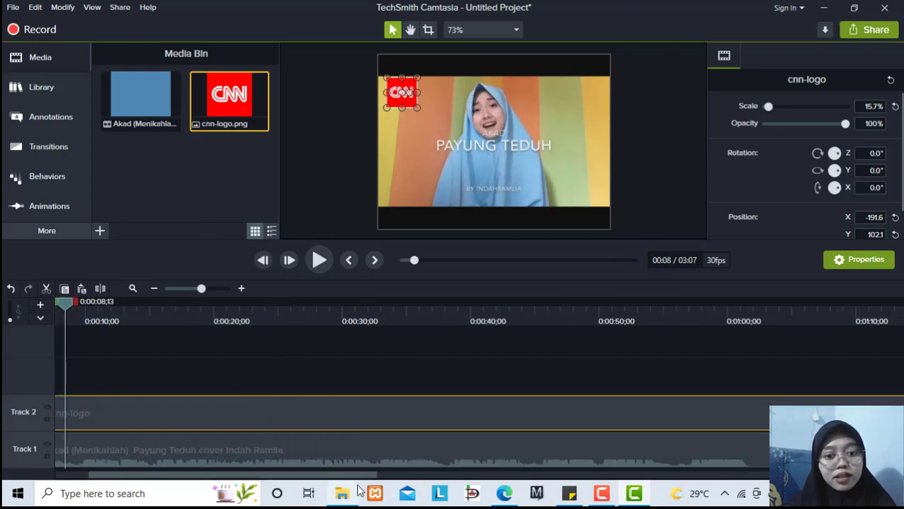
left_click_drag(296, 476, 271, 476)
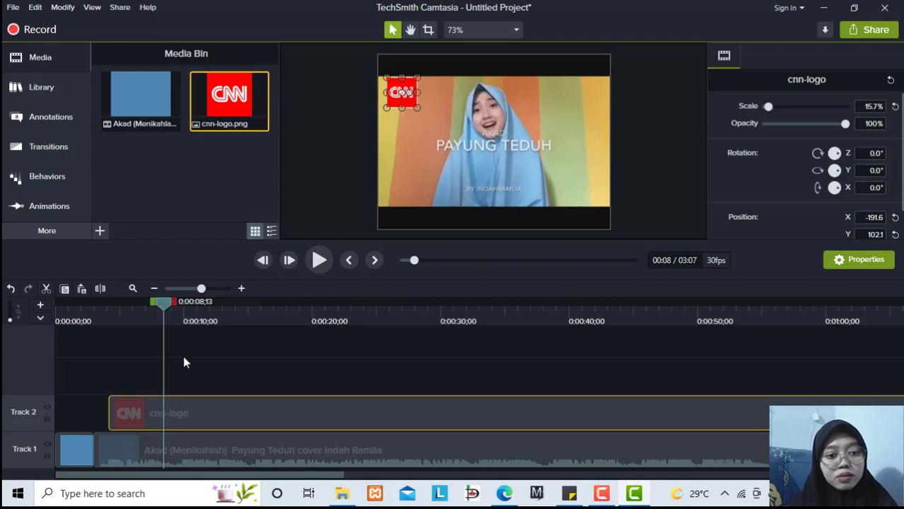
Step: Split the cnn-logo clip on Track 2 and the Akad video beneath it at 0:00:08;13
left_click_drag(183, 356, 223, 455)
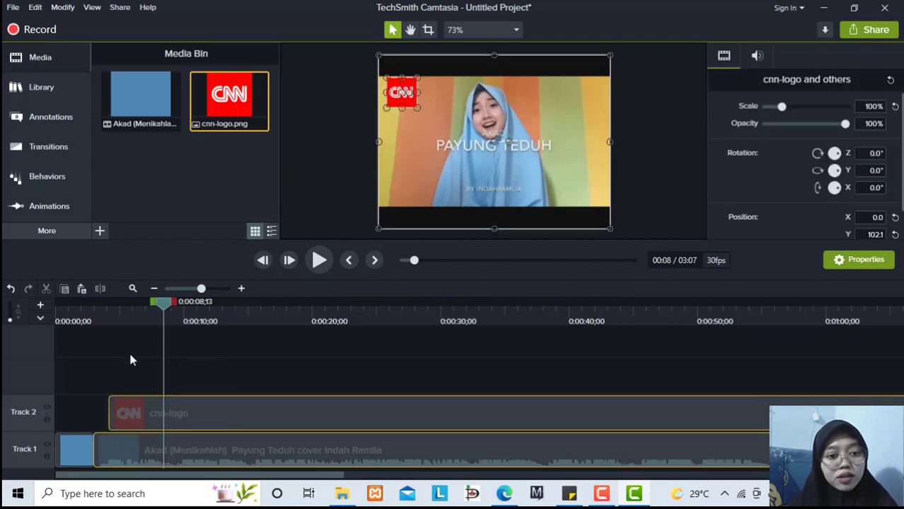
left_click(151, 373)
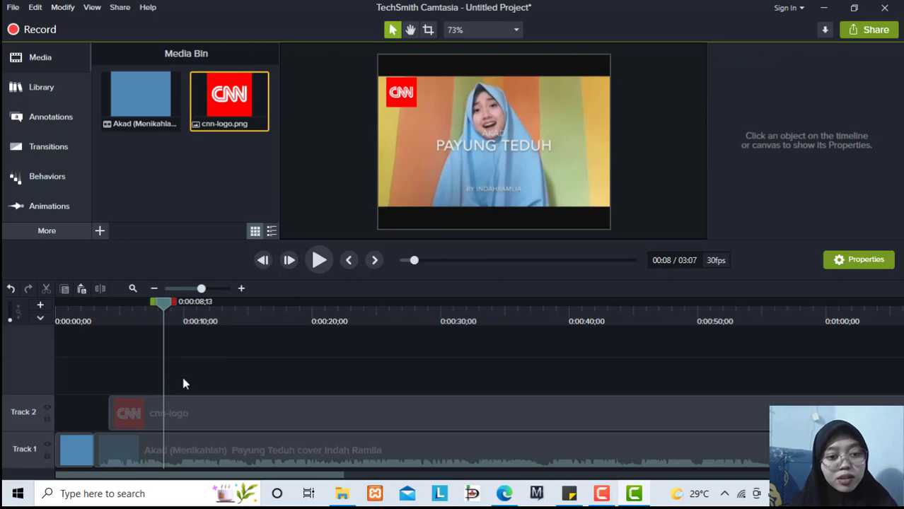
left_click(193, 413)
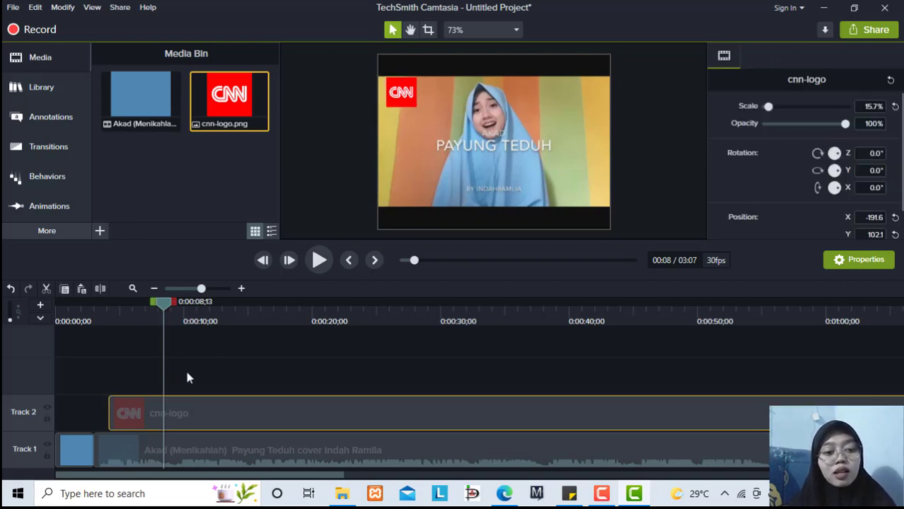
left_click(187, 373)
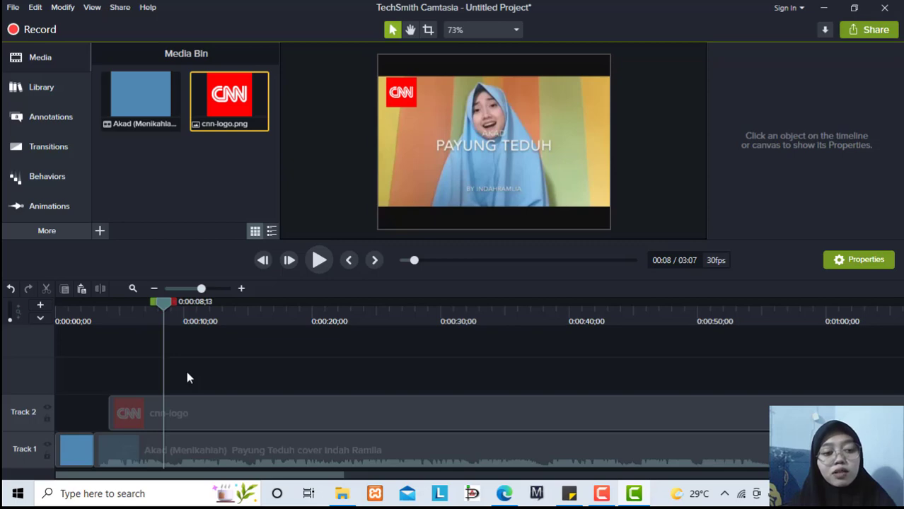
left_click_drag(187, 378, 219, 463)
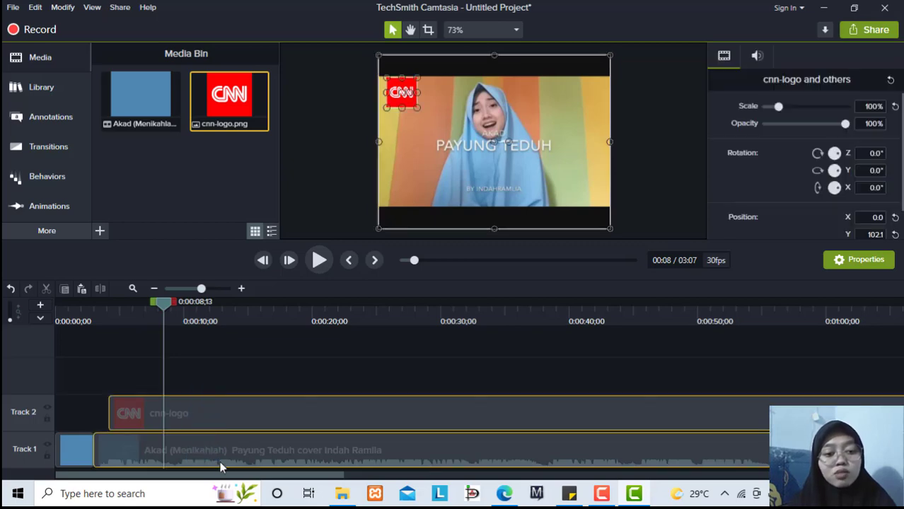
left_click(101, 289)
Step: Add the Border visual effect to the cnn-logo segment that starts at 0:00:08;13
left_click(300, 412)
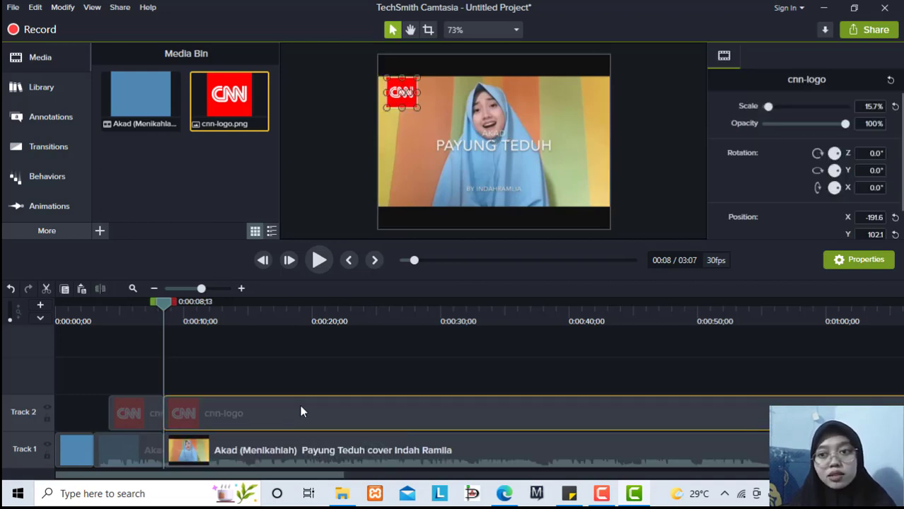
key("a")
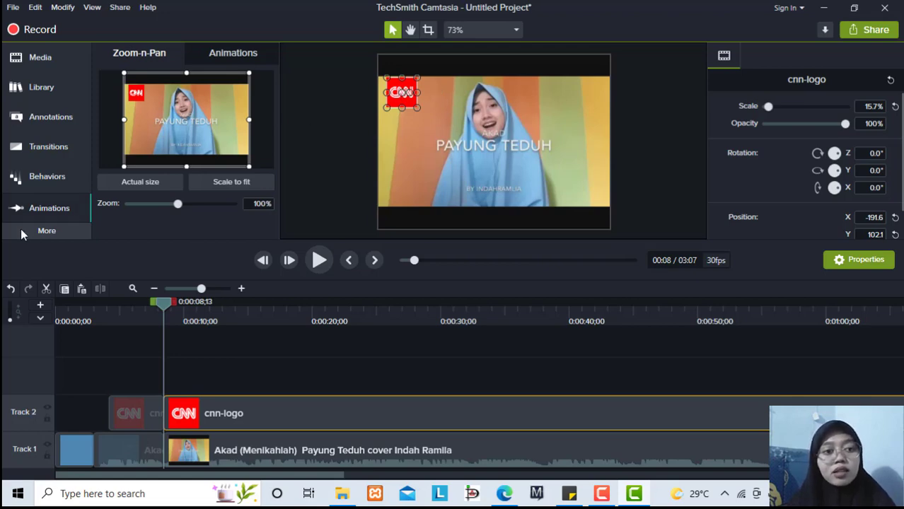
left_click(42, 231)
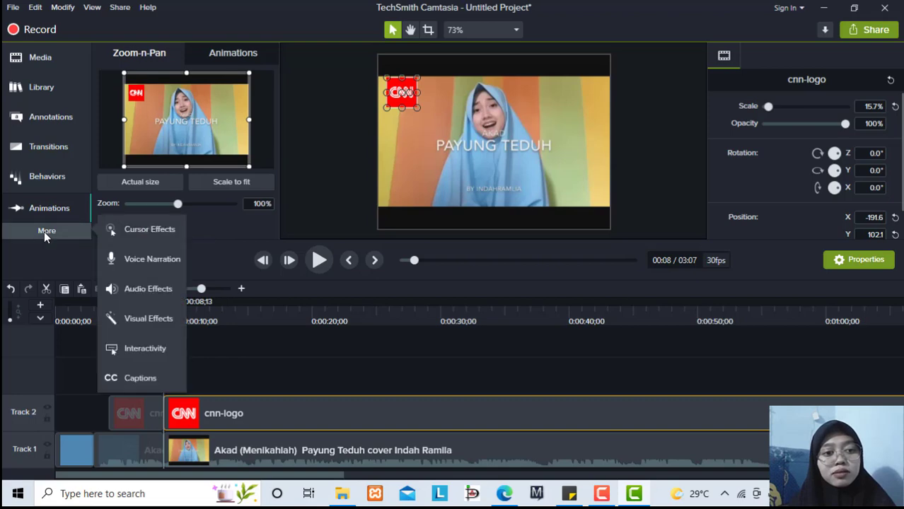
left_click(151, 320)
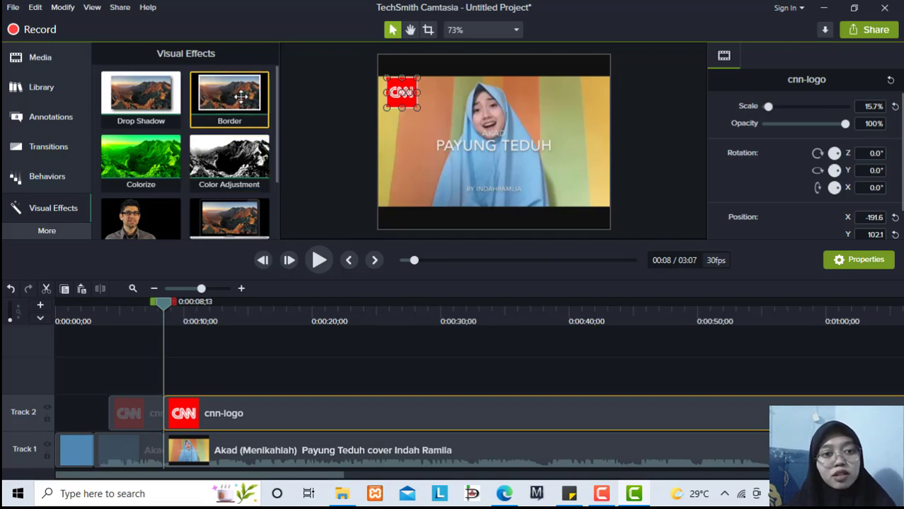
left_click_drag(240, 96, 206, 417)
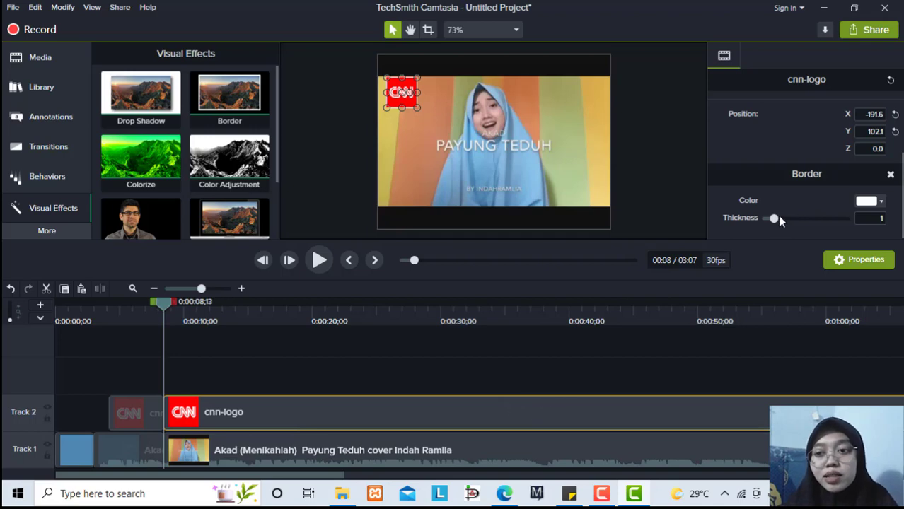
Step: Set the logo border's thickness to 3 and look at its colour options
left_click(877, 218)
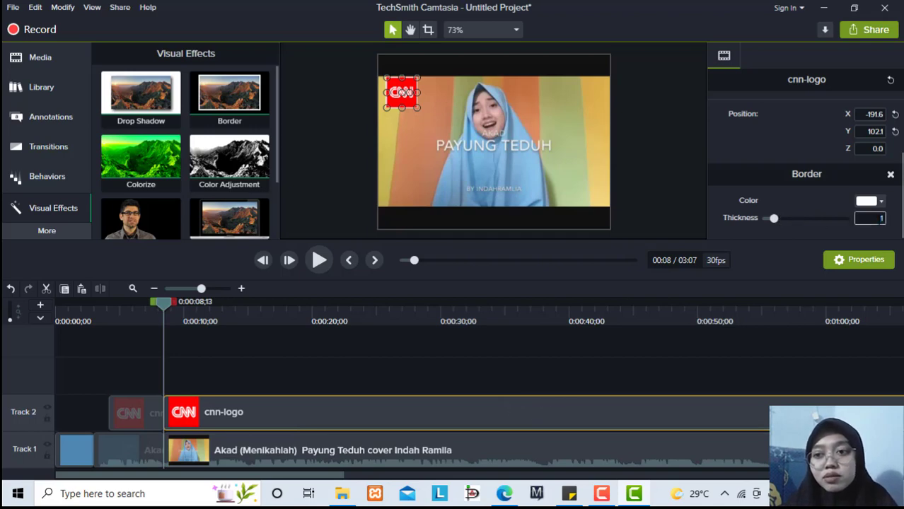
key("BackSpace")
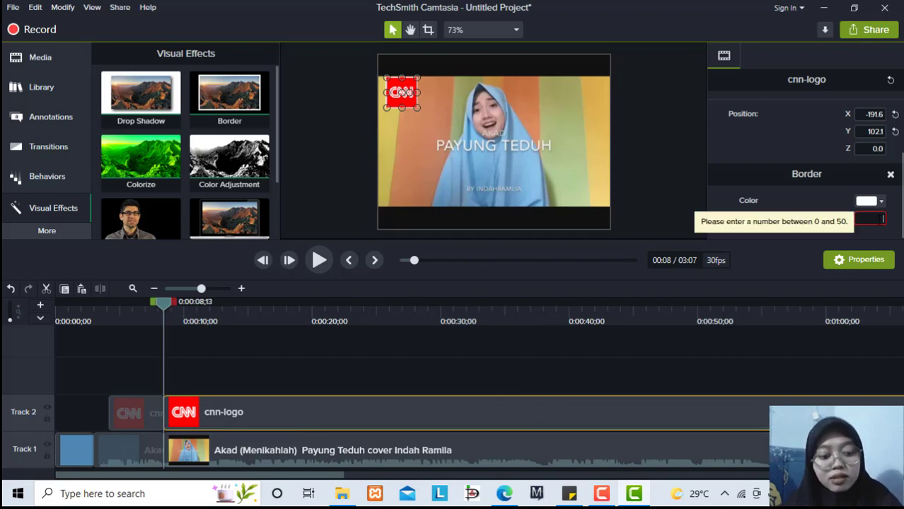
type("3")
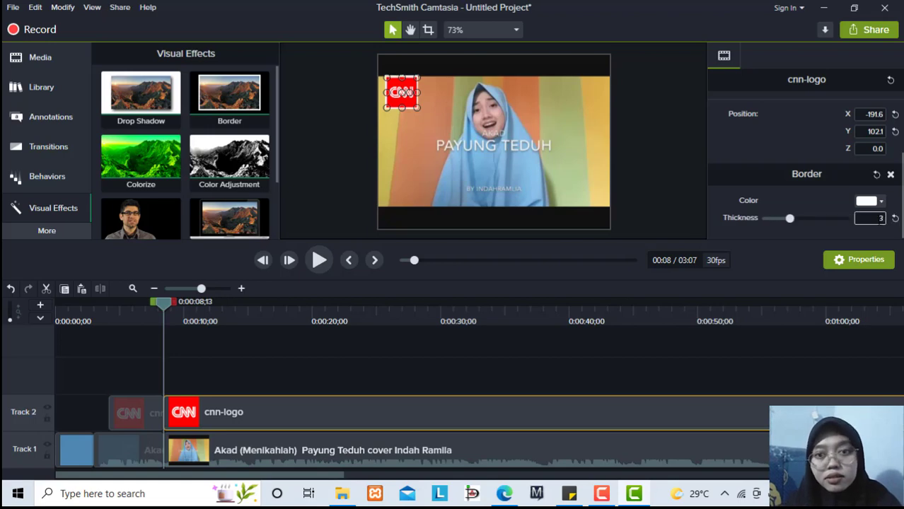
left_click(880, 203)
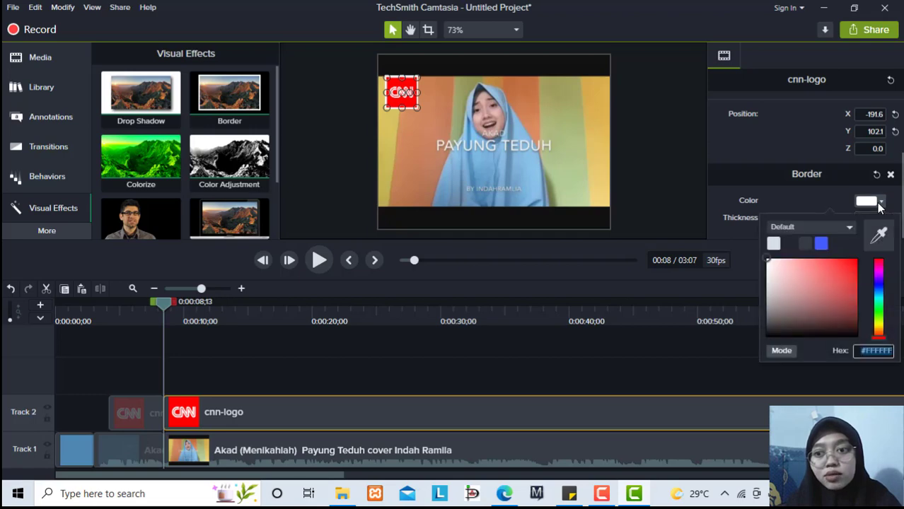
left_click(881, 203)
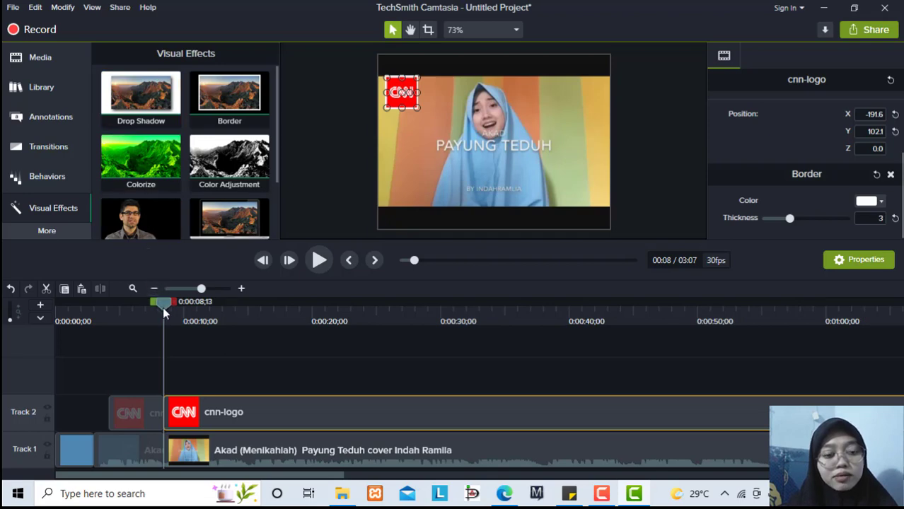
Step: Split the bordered cnn-logo clip on Track 2 at 0:00:23;17
left_click_drag(163, 307, 354, 353)
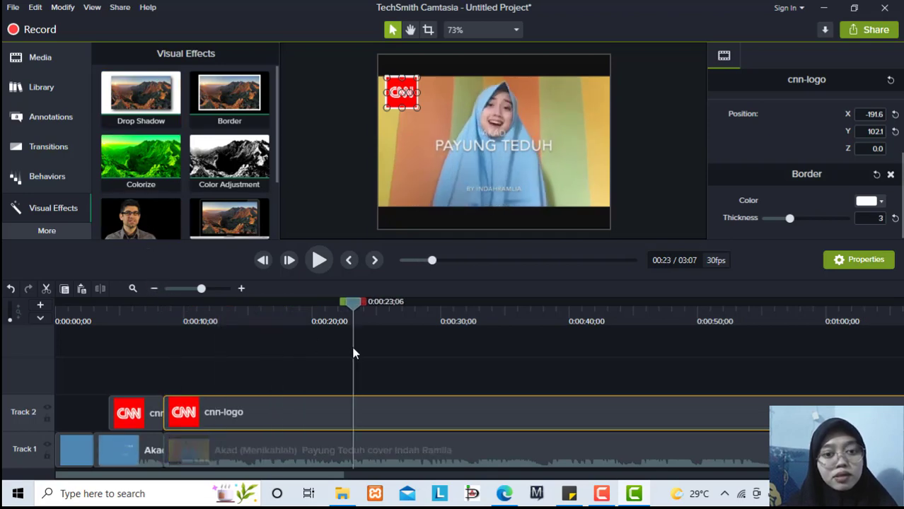
left_click_drag(352, 303, 357, 302)
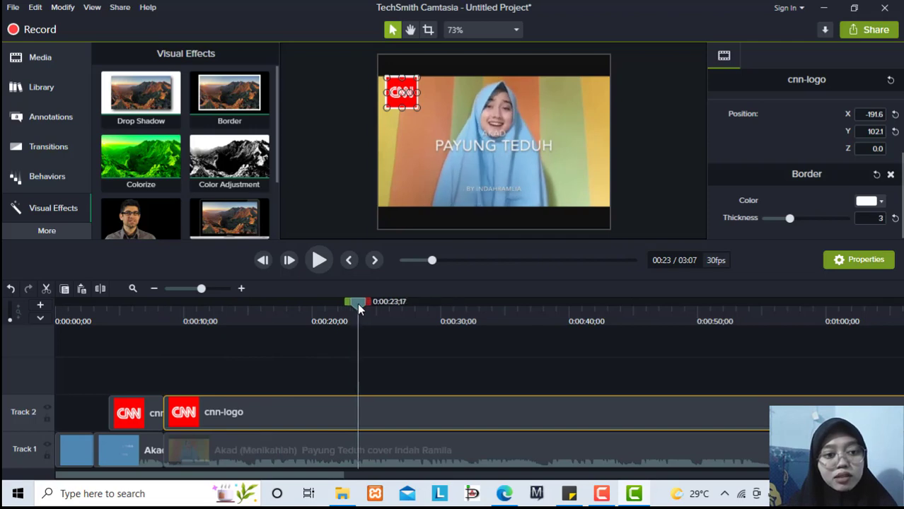
left_click(100, 288)
Step: Add the Drop Shadow effect to the last cnn-logo segment and remove the Border effect from it
left_click_drag(159, 101, 392, 415)
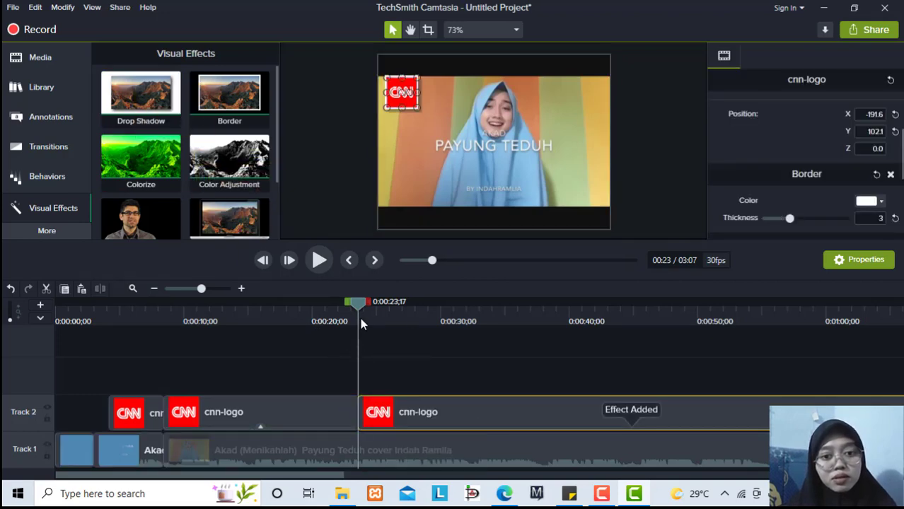
left_click_drag(356, 303, 356, 303)
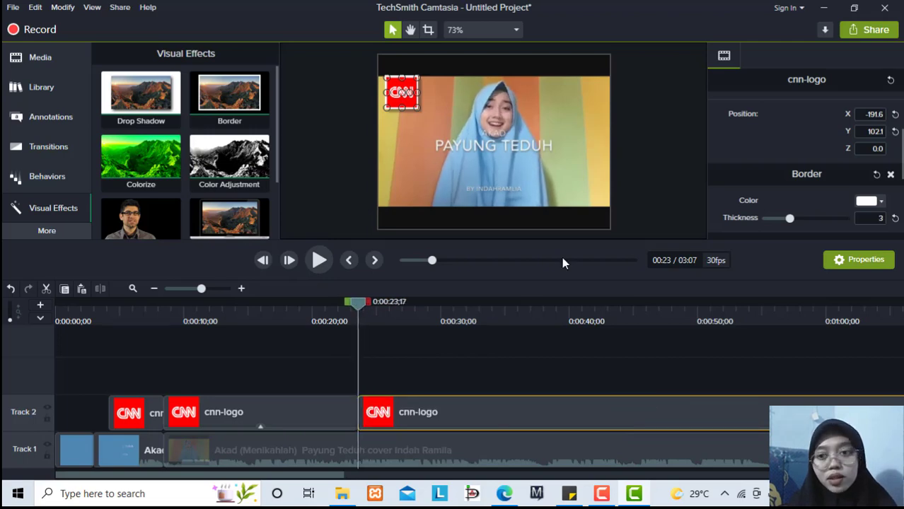
left_click(892, 175)
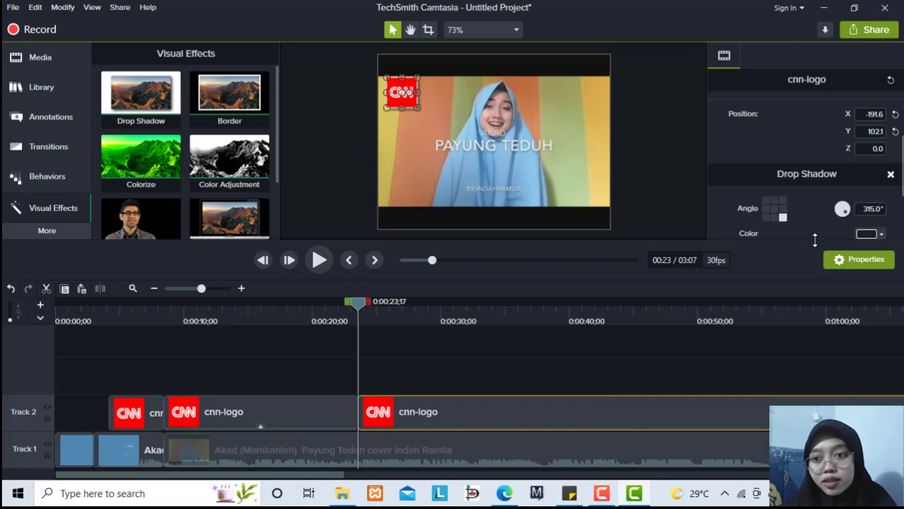
Step: Try the 135° and centred directions for the logo's drop shadow and set the angle back to 315°
left_click(767, 202)
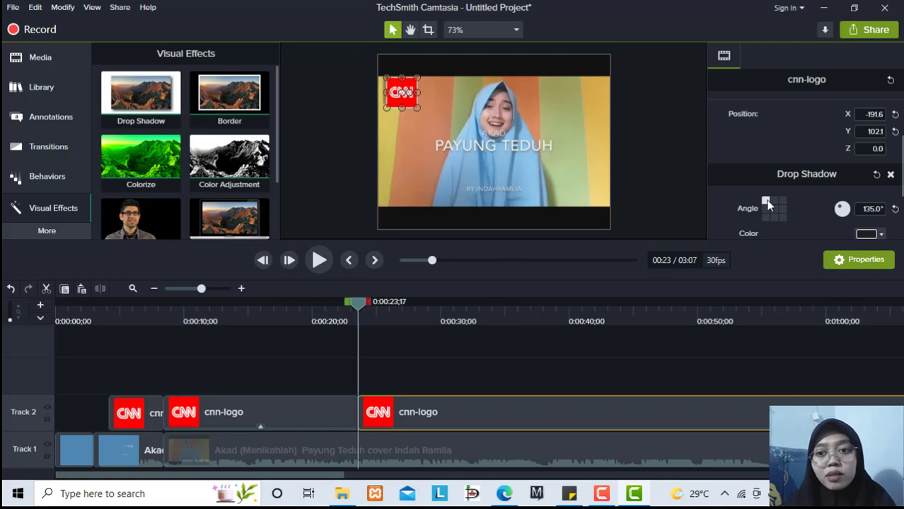
left_click(774, 200)
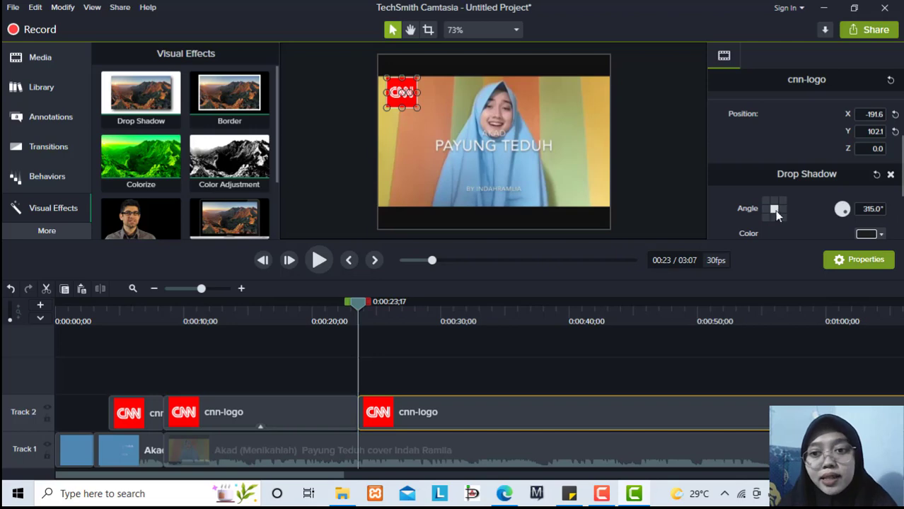
left_click(783, 217)
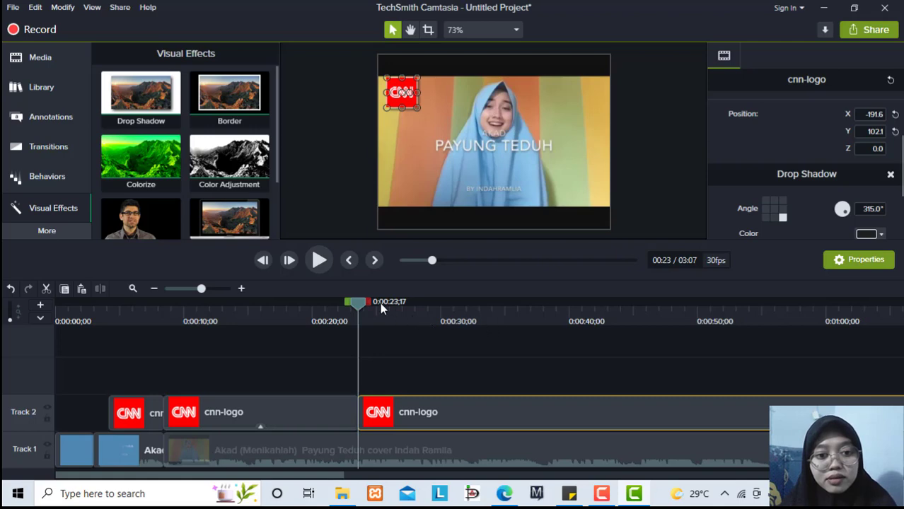
Step: Add a Flip transition at the cut between the first two Akad clips on Track 1
left_click_drag(363, 305, 92, 340)
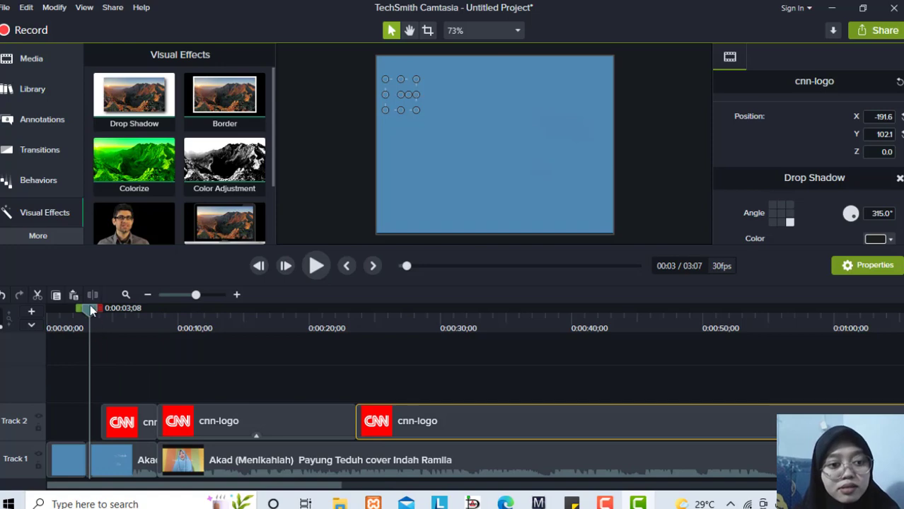
left_click_drag(90, 307, 76, 308)
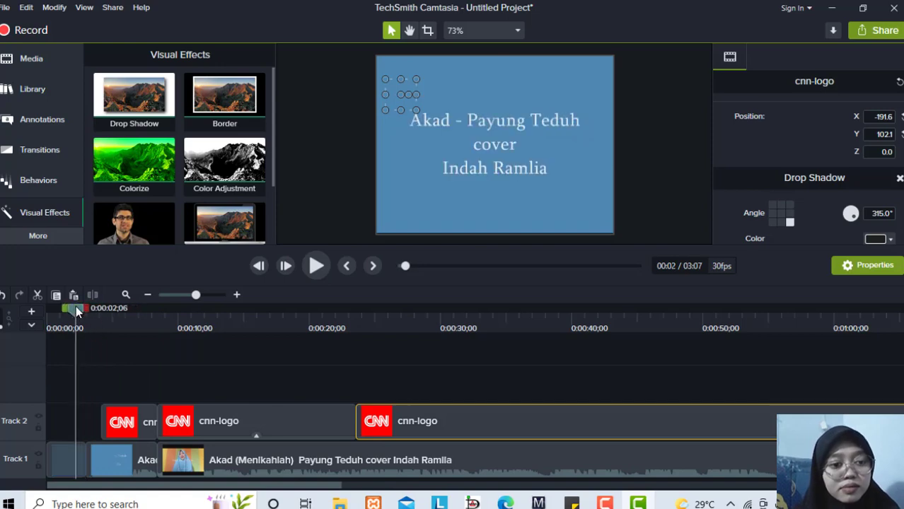
left_click(43, 150)
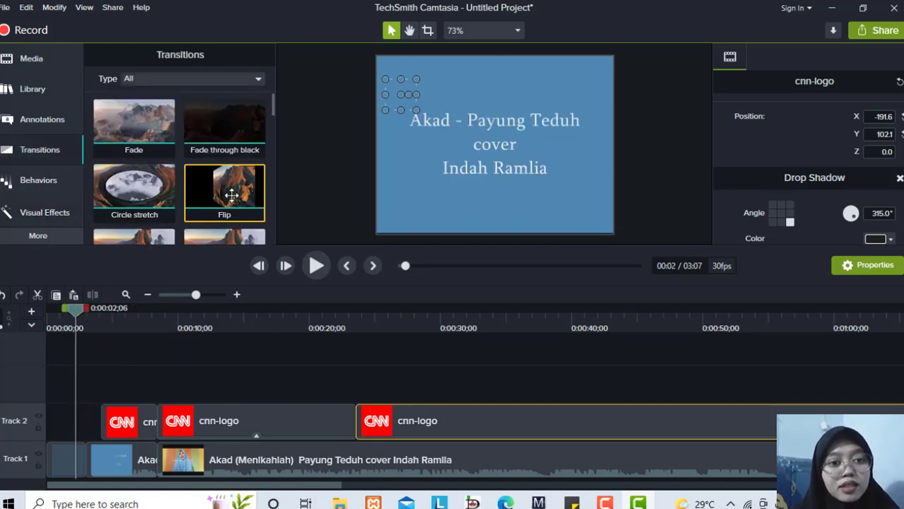
left_click_drag(273, 108, 274, 120)
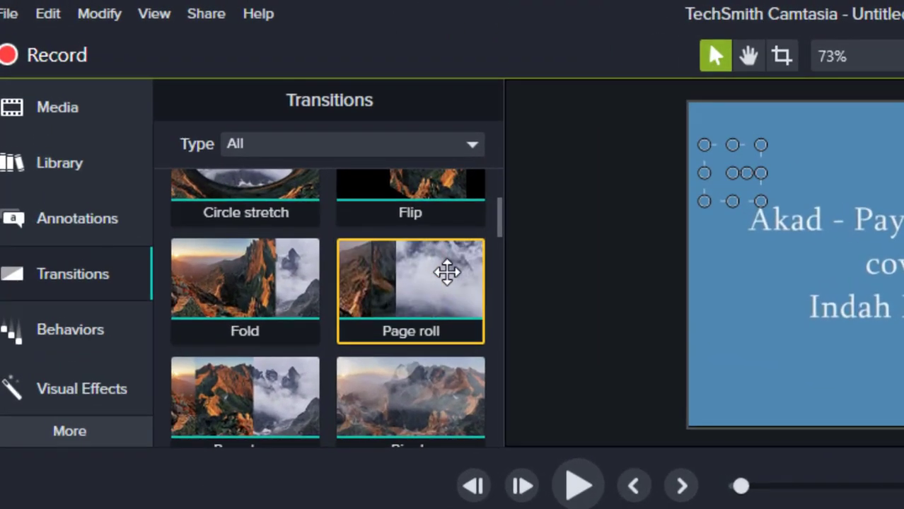
left_click_drag(498, 234, 499, 219)
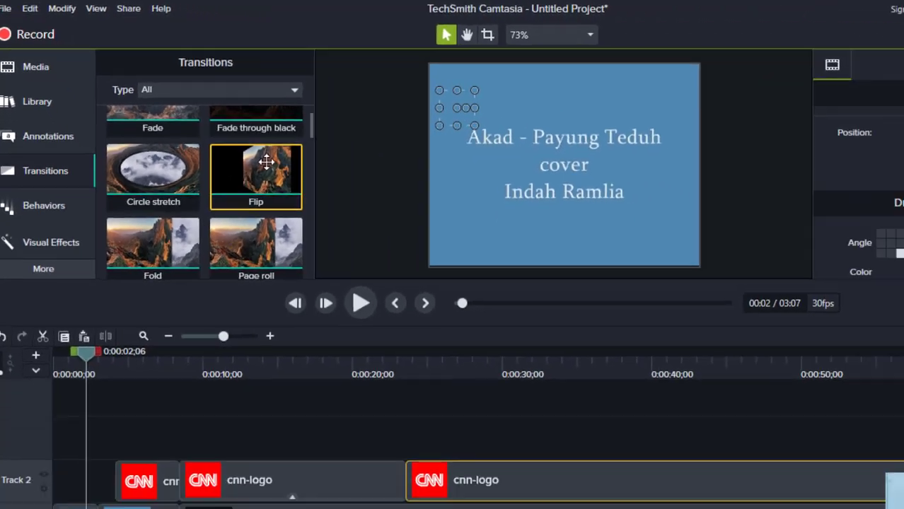
mouse_move(428, 258)
left_mouse_down()
mouse_move(204, 265)
mouse_move(81, 461)
left_mouse_up()
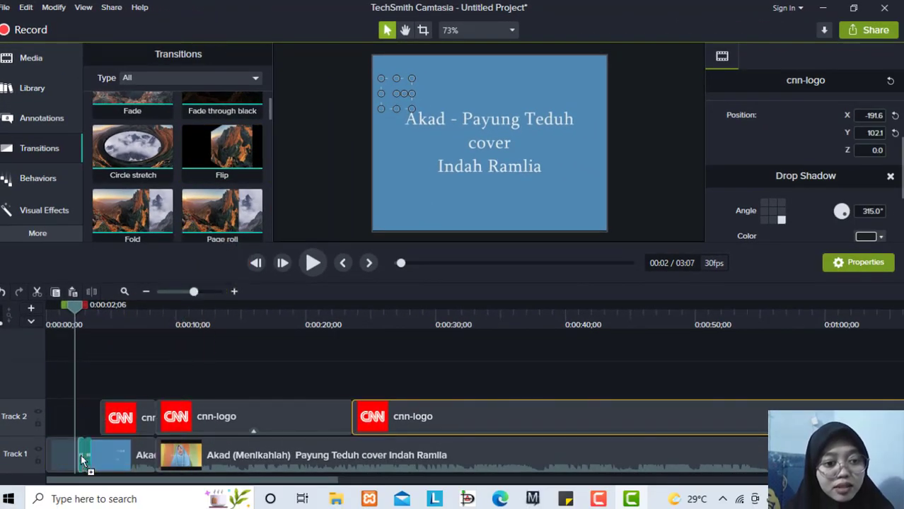
Step: Play the edited video from 0:00:01;07 through the transition and the bordered logo, and pause at 0:00:12;14
left_click_drag(77, 307, 62, 307)
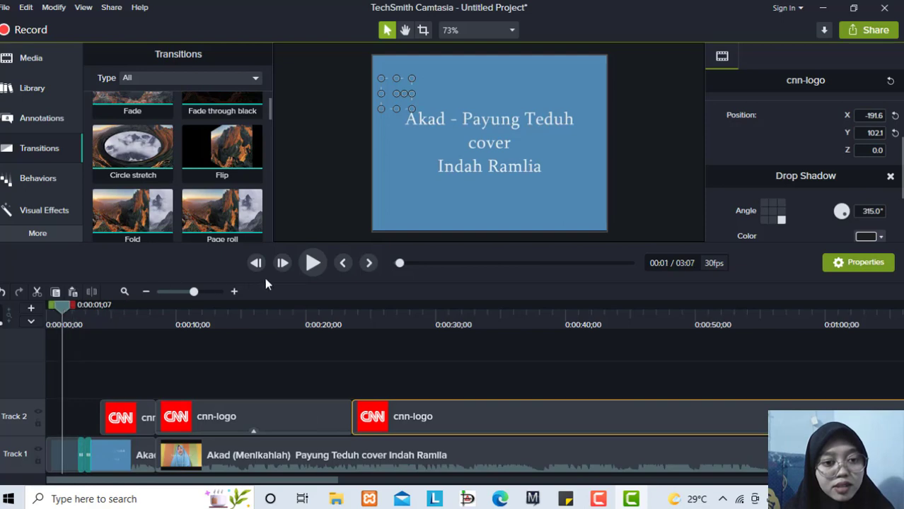
left_click(312, 264)
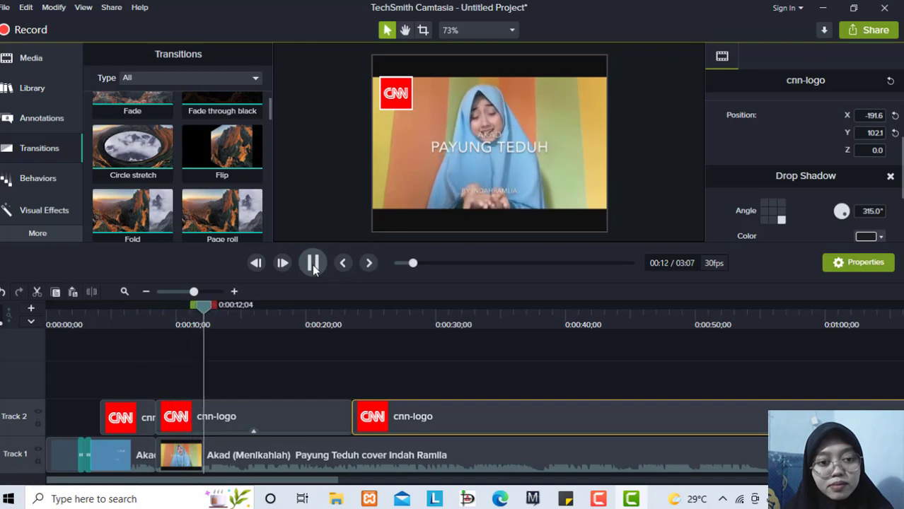
left_click(313, 264)
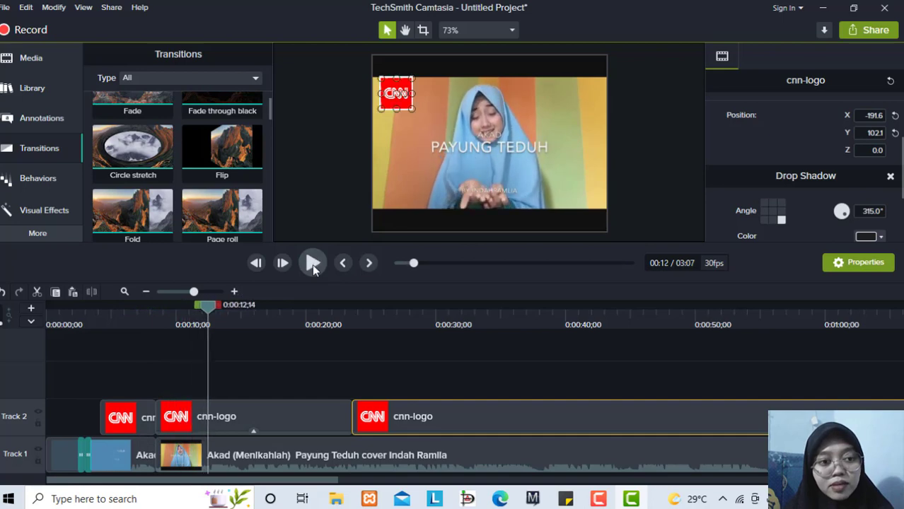
Step: Add a Zoom-n-Pan animation at 0:00:12;14 that frames the singer at 169% zoom
left_click(66, 233)
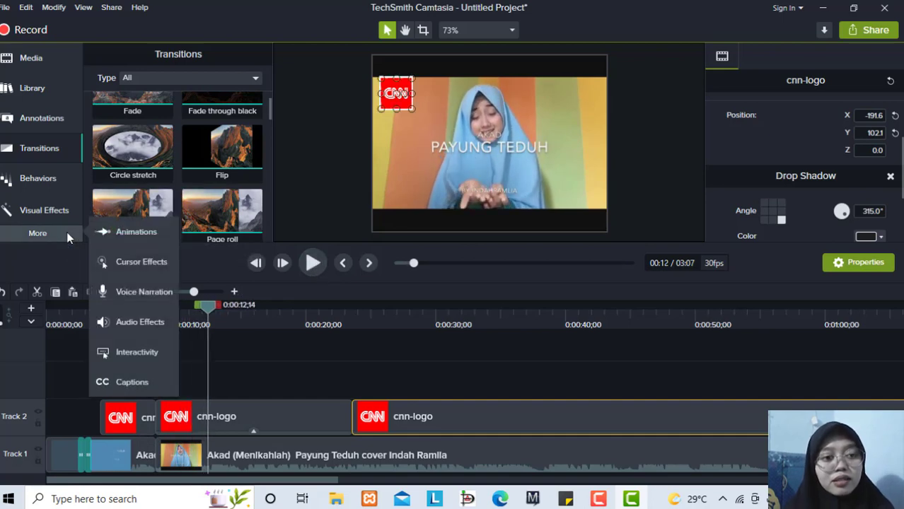
left_click(121, 233)
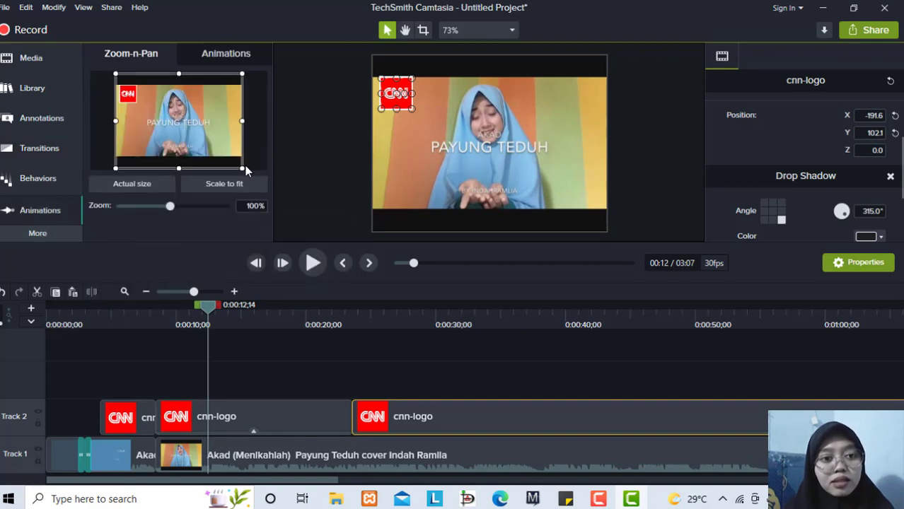
left_click_drag(241, 167, 189, 126)
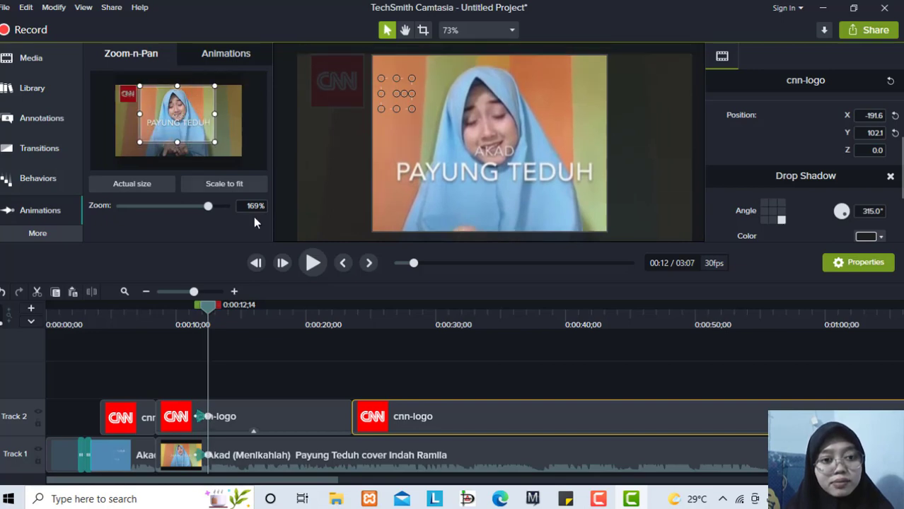
Step: Play on to 0:00:27;00 and add a Zoom-n-Pan animation there that widens the framing to 135% zoom
left_click(316, 262)
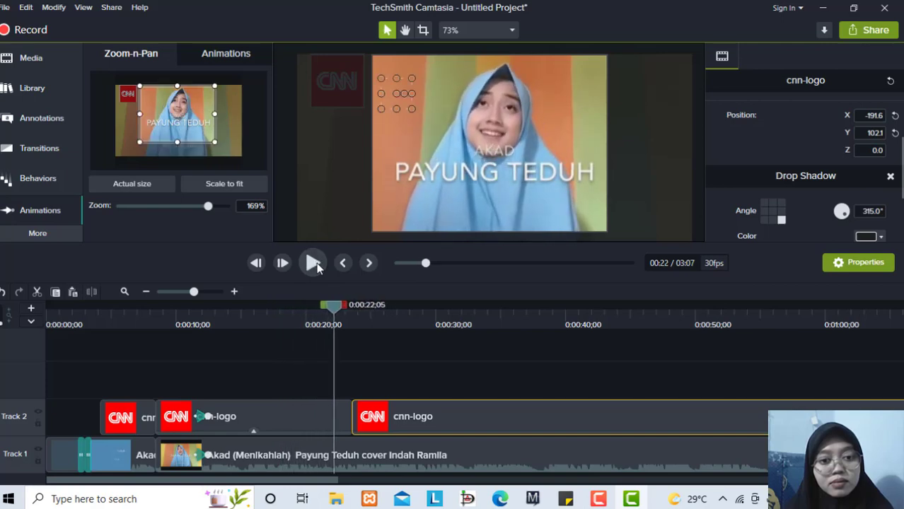
left_click(316, 263)
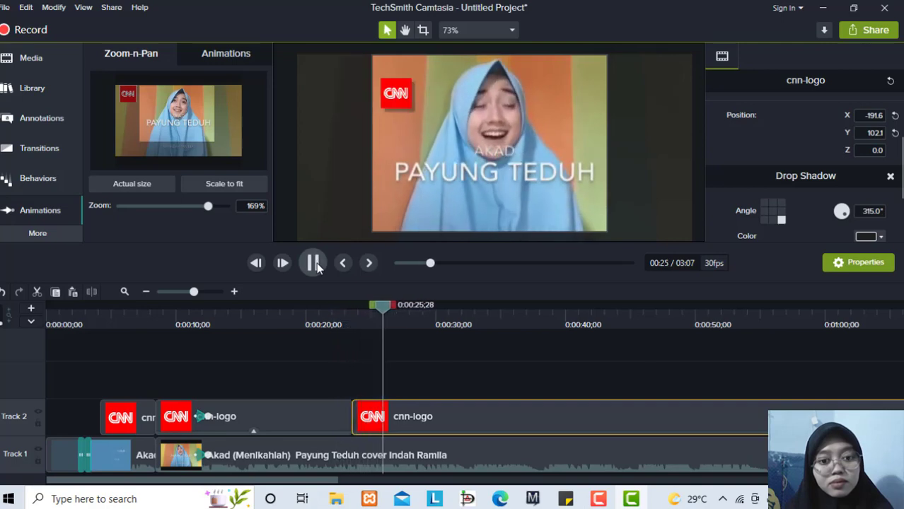
left_click(316, 262)
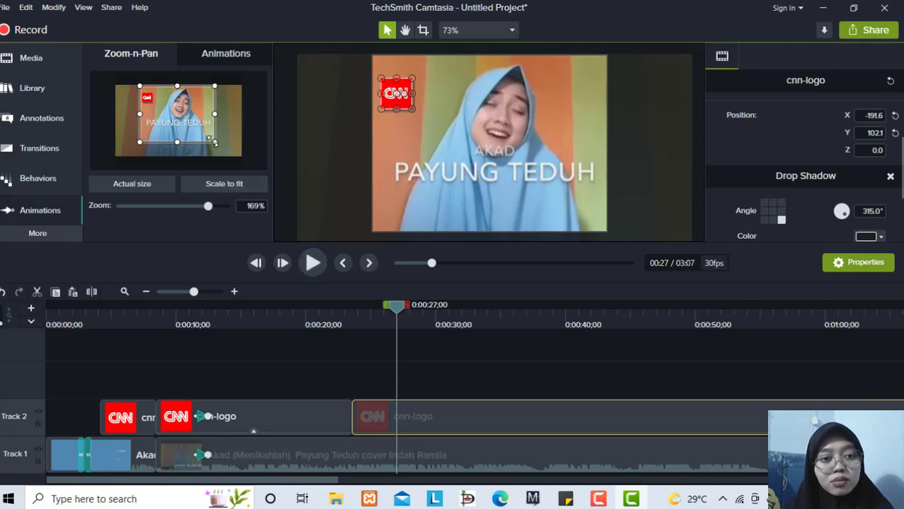
mouse_move(215, 143)
left_mouse_down()
mouse_move(227, 152)
mouse_move(213, 143)
left_mouse_up()
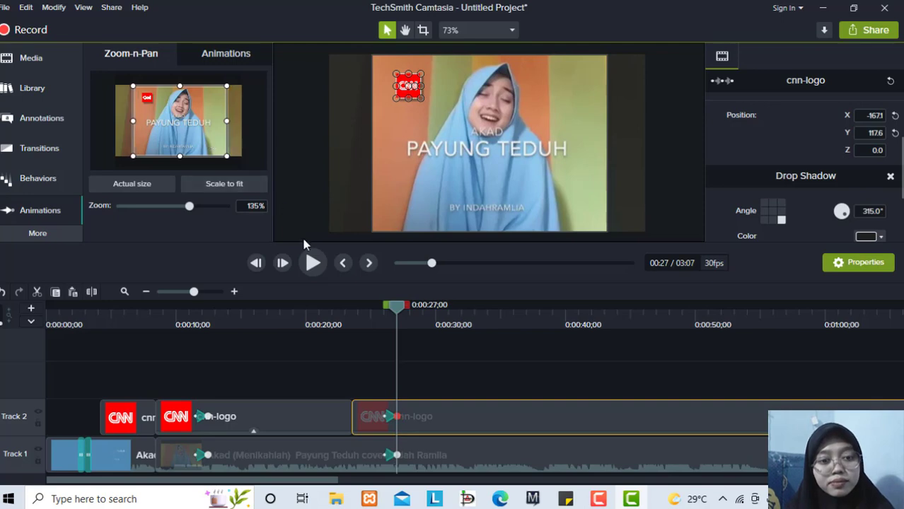
Step: Play on to 0:00:37;09 and split the Akad clip on Track 1 at that point
left_click(311, 263)
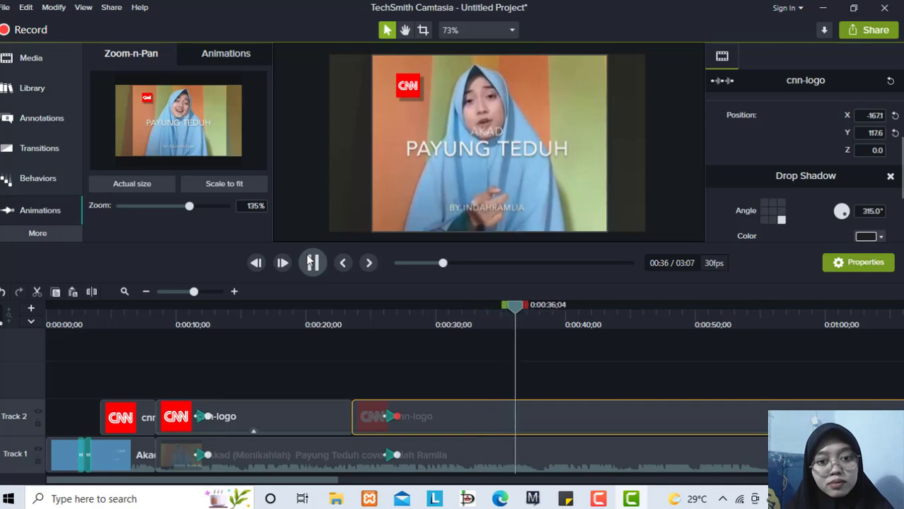
left_click(311, 263)
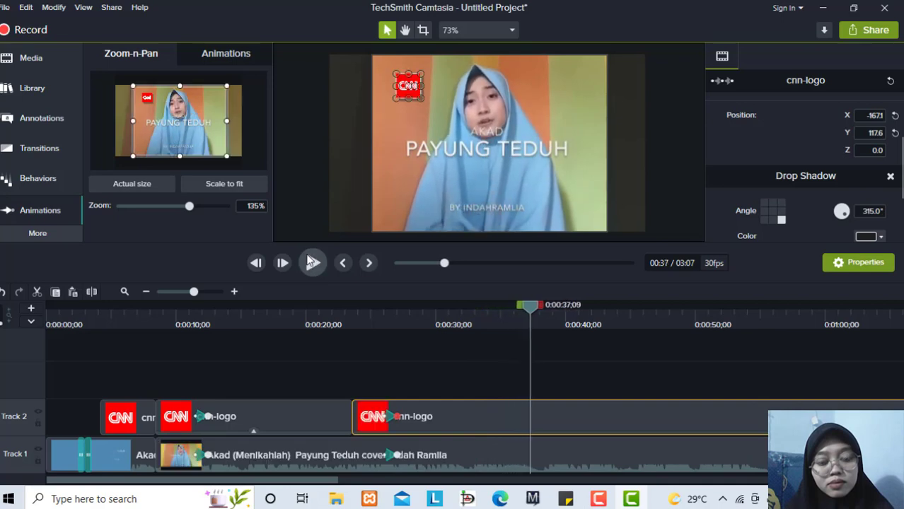
left_click(500, 446)
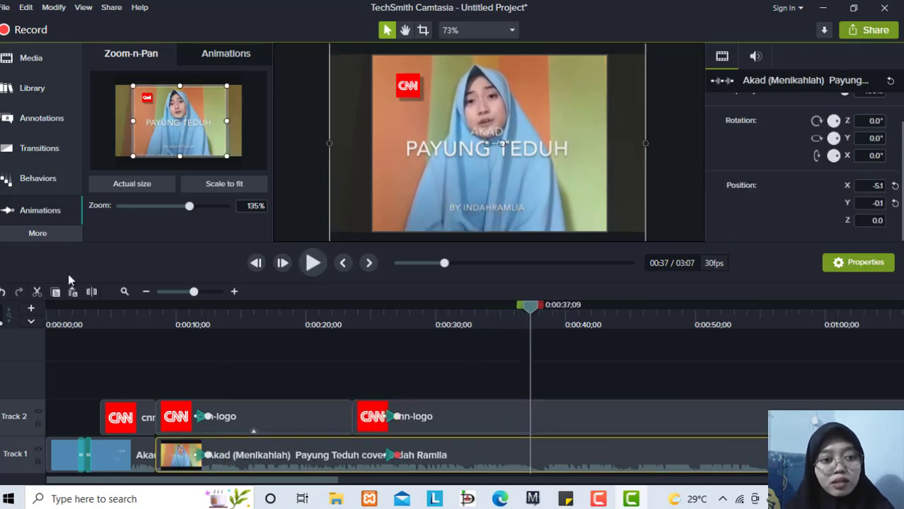
left_click(92, 291)
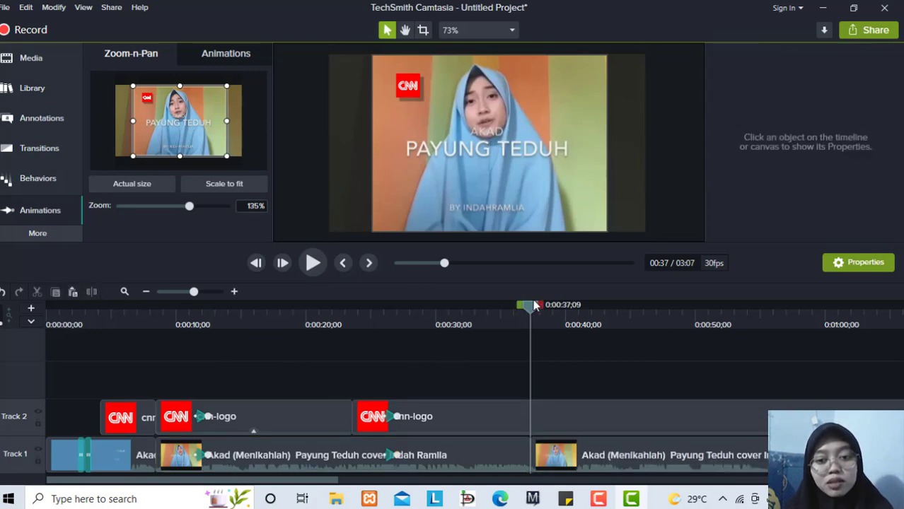
Step: Add a Cube rotate transition at the 0:00:37;09 cut between the Akad clips on Track 1
left_click(66, 141)
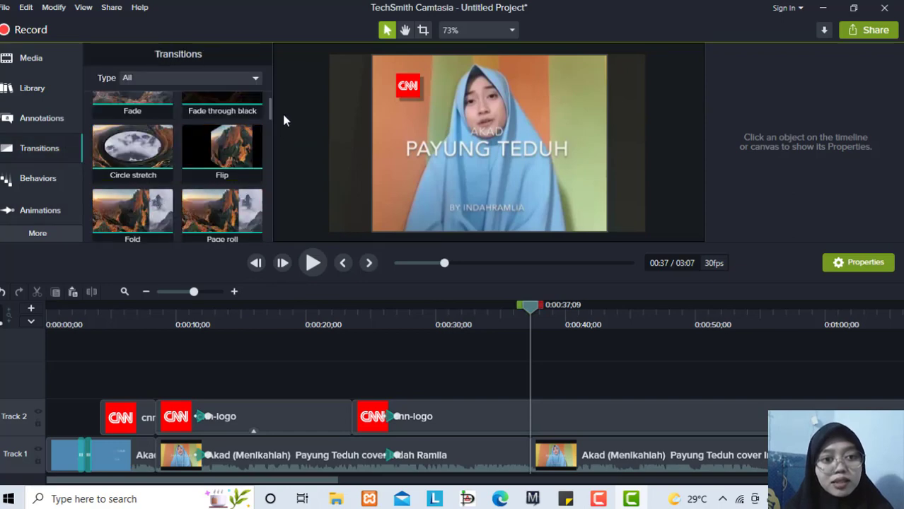
left_click_drag(269, 117, 270, 162)
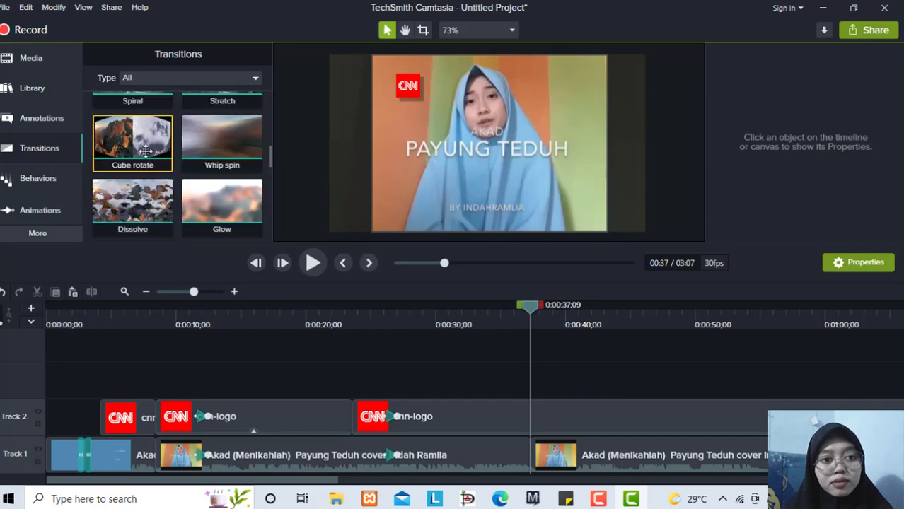
left_click_drag(217, 204, 527, 452)
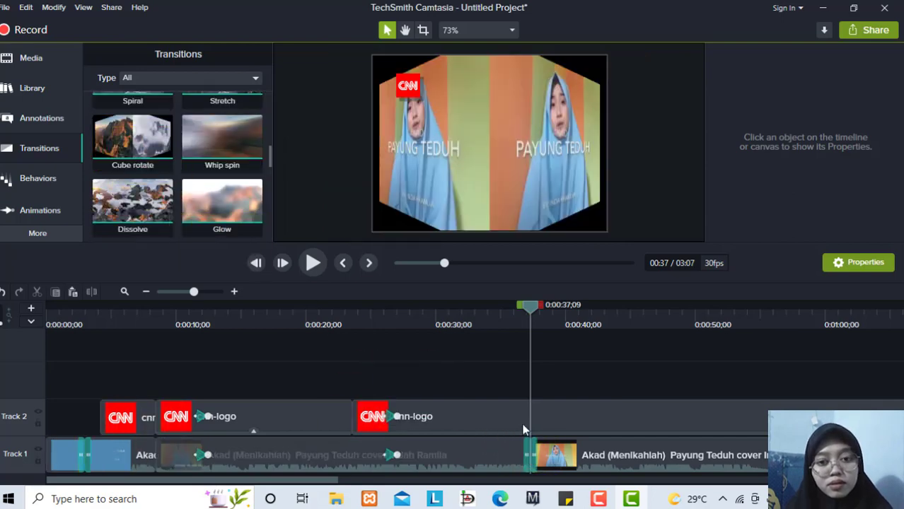
Step: Play the video from 0:00:34;06 through the Cube rotate transition and pause after it
left_click_drag(531, 309, 492, 325)
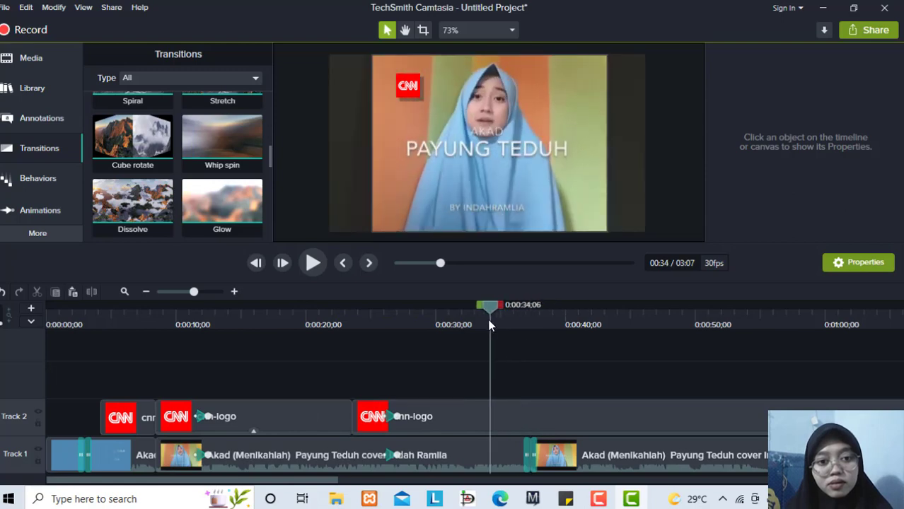
left_click(311, 263)
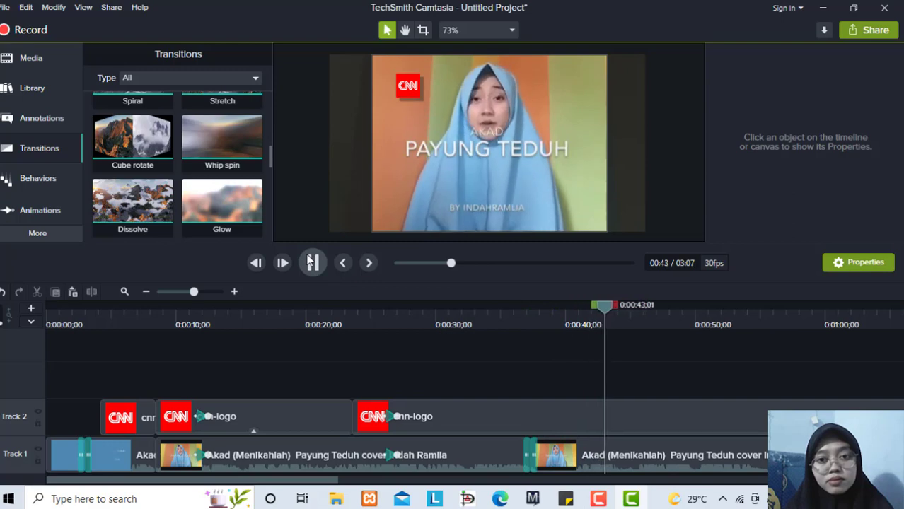
left_click(312, 262)
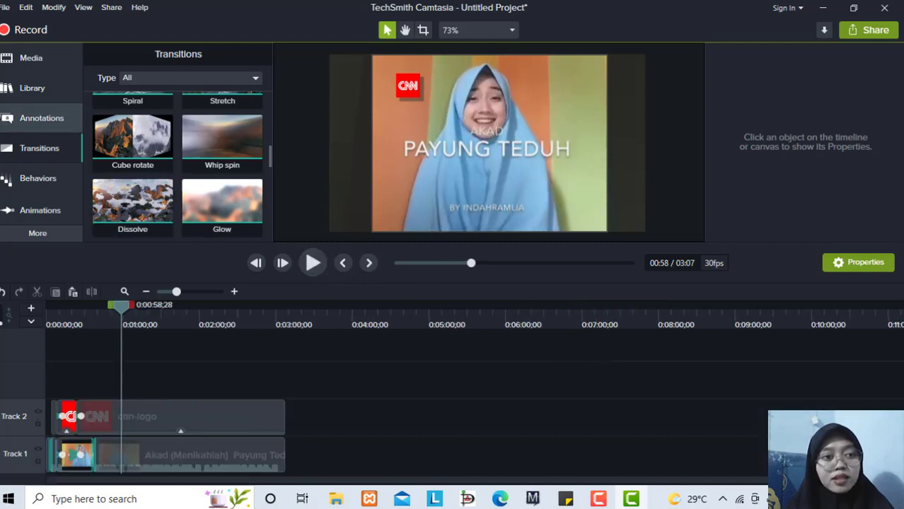
Step: Add a plain text callout without a background at 0:00:58;28 reading "Praktikum Multimedia Edukasi"
left_click(25, 122)
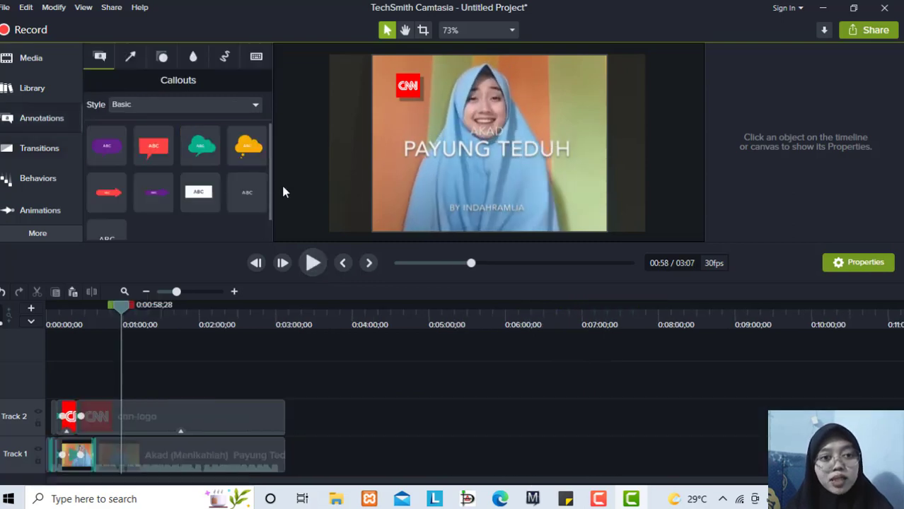
left_click(256, 189)
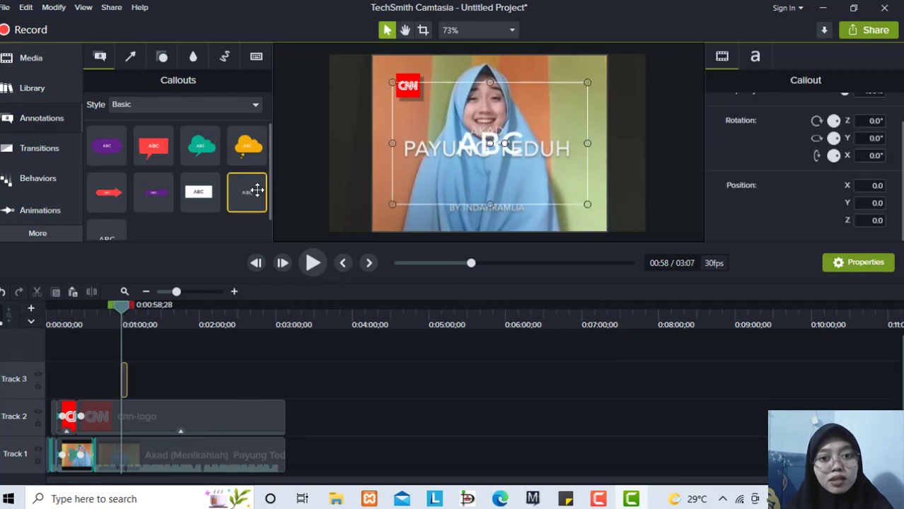
double_click(507, 154)
key("BackSpace")
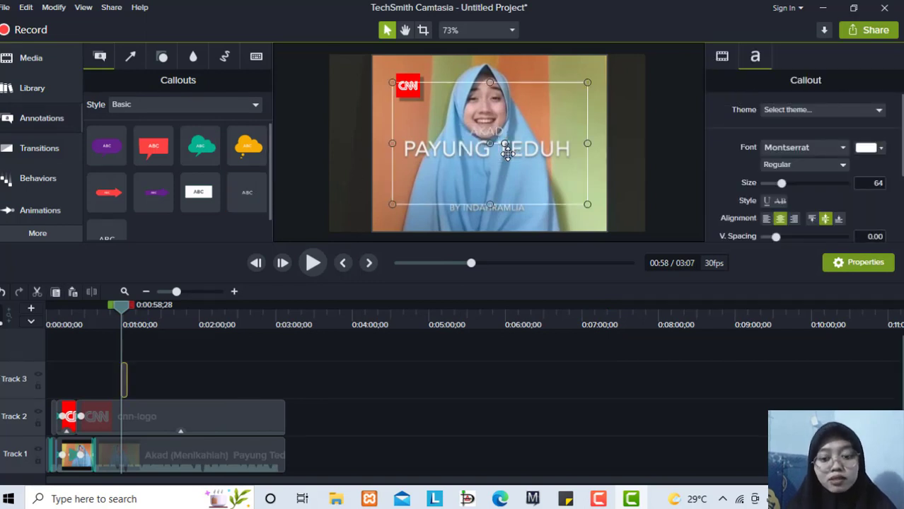
type("Praktikum")
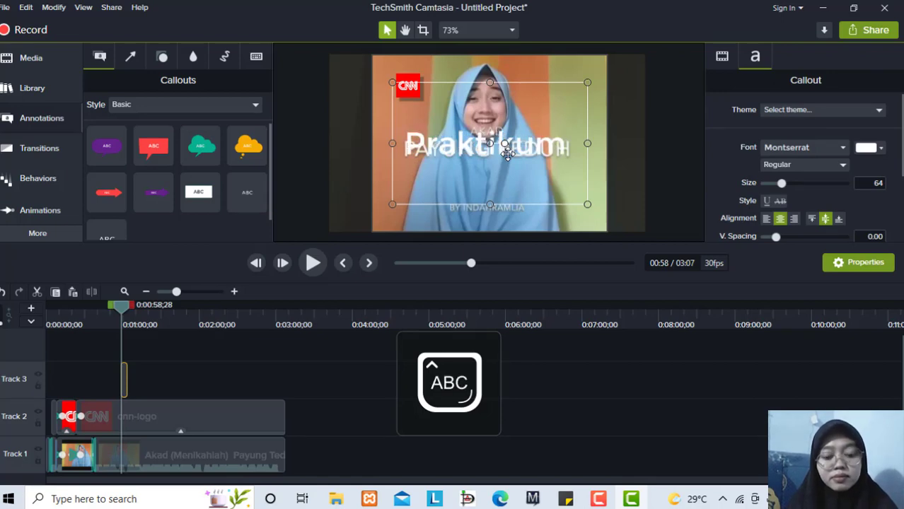
key("Return")
type("Multimedia")
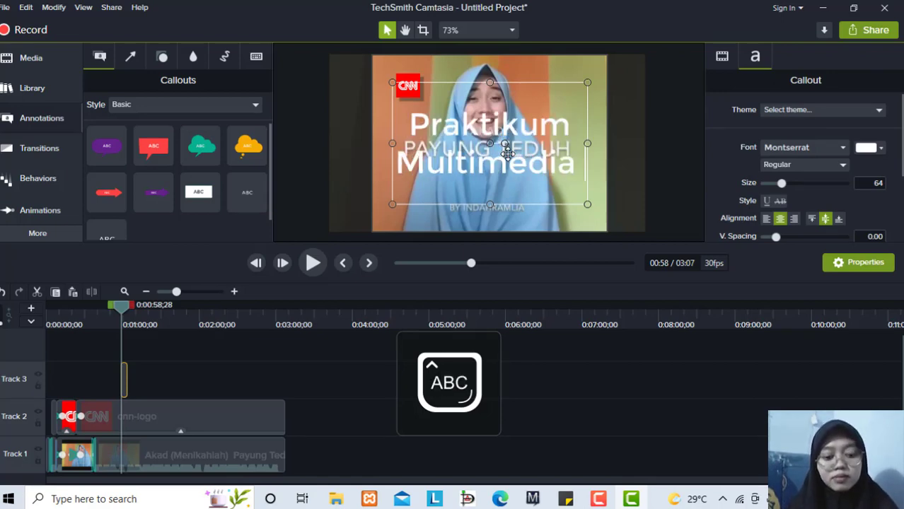
key("Return")
type("Edukasi")
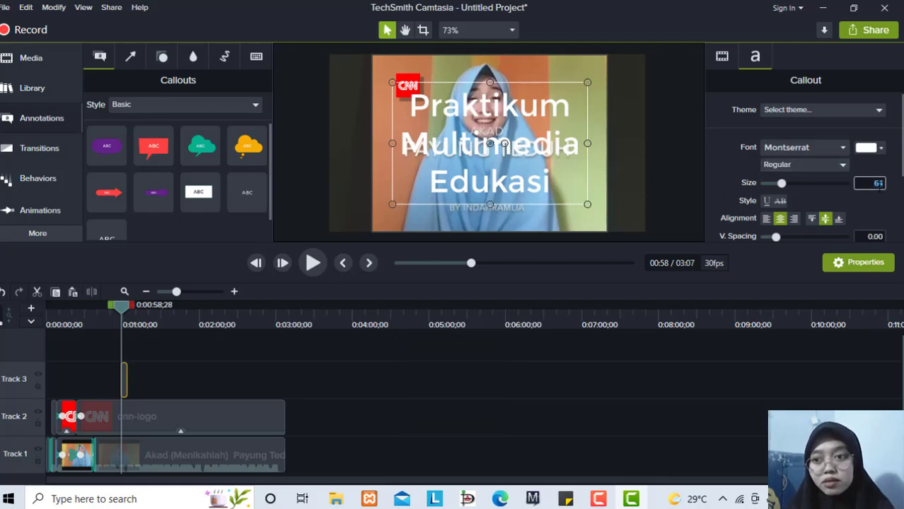
Step: Set all the callout text to size 30 and shrink its box from above to fit two lines below the song title
key("BackSpace")
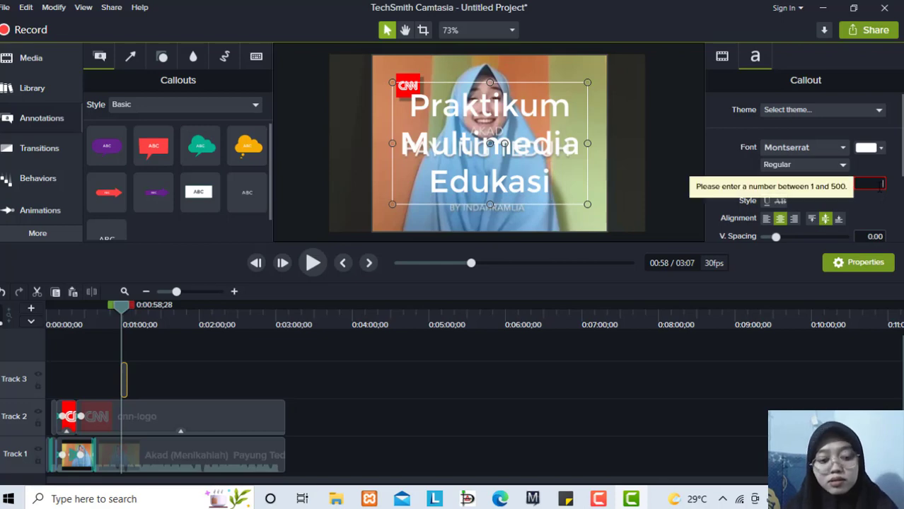
type("3")
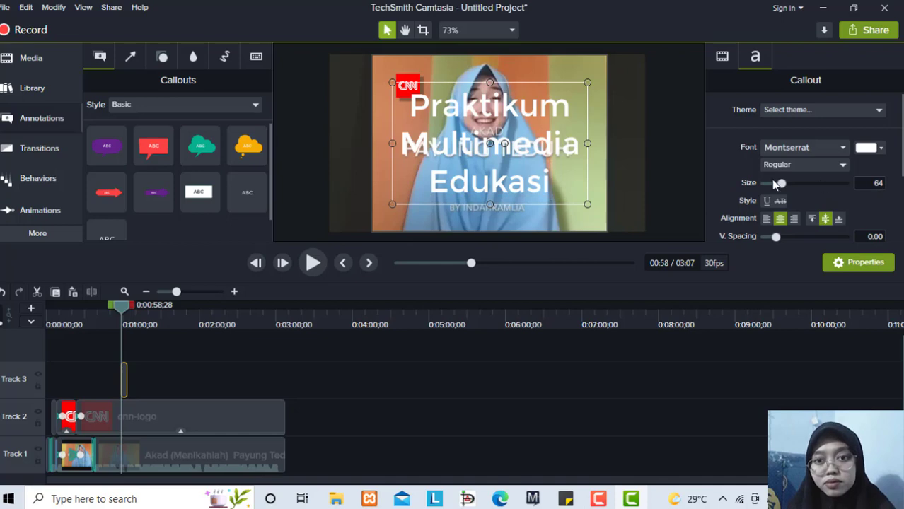
left_click_drag(585, 149, 565, 153)
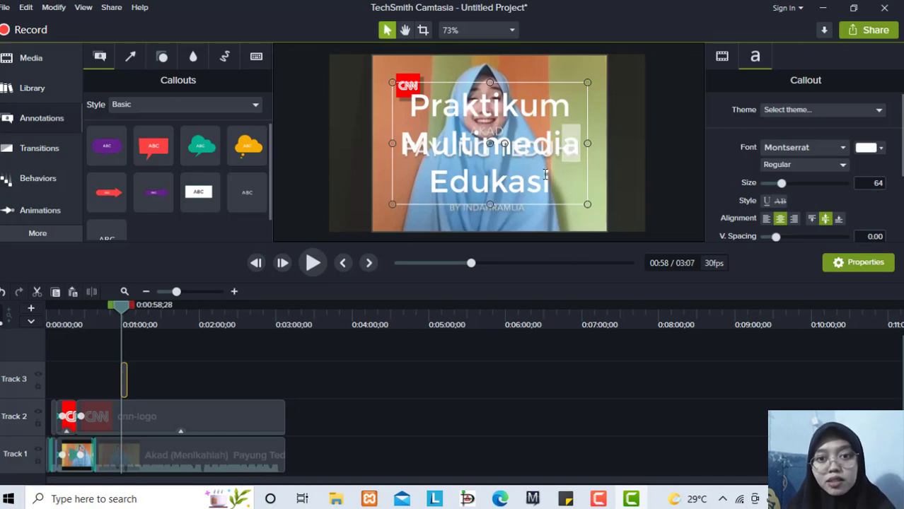
key("ctrl+a")
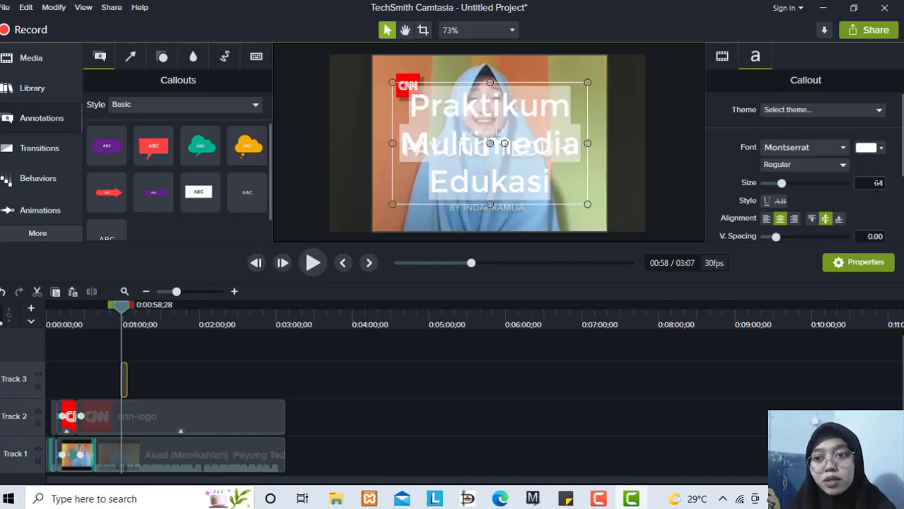
key("BackSpace")
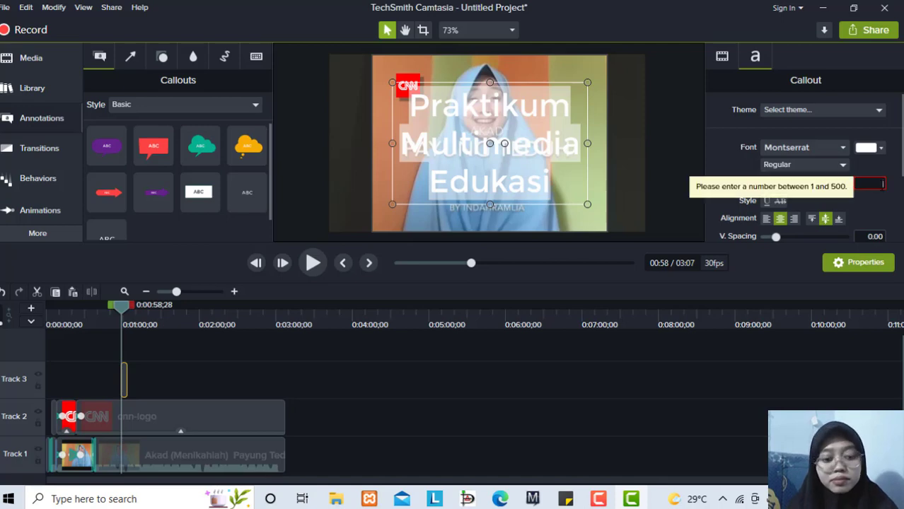
type("30")
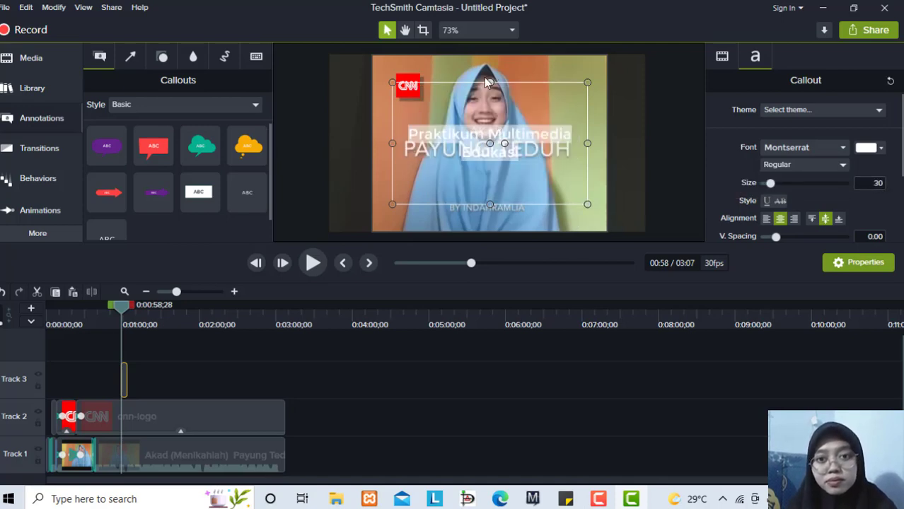
left_click_drag(486, 81, 490, 170)
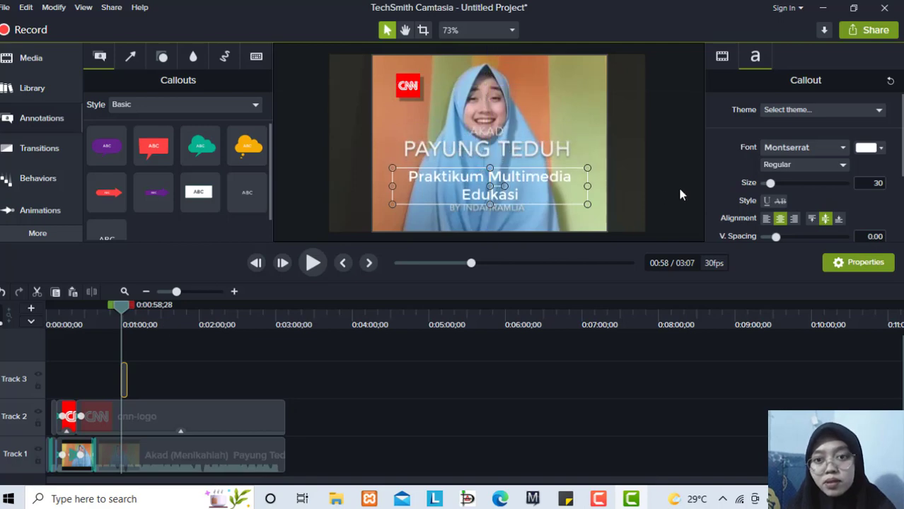
Step: Change the font colour of the whole callout text to a dark teal
double_click(511, 184)
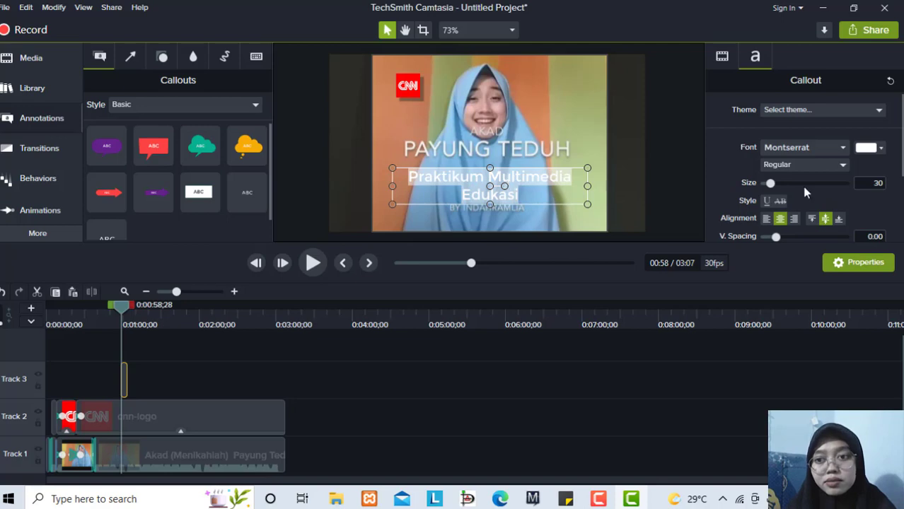
left_click(882, 148)
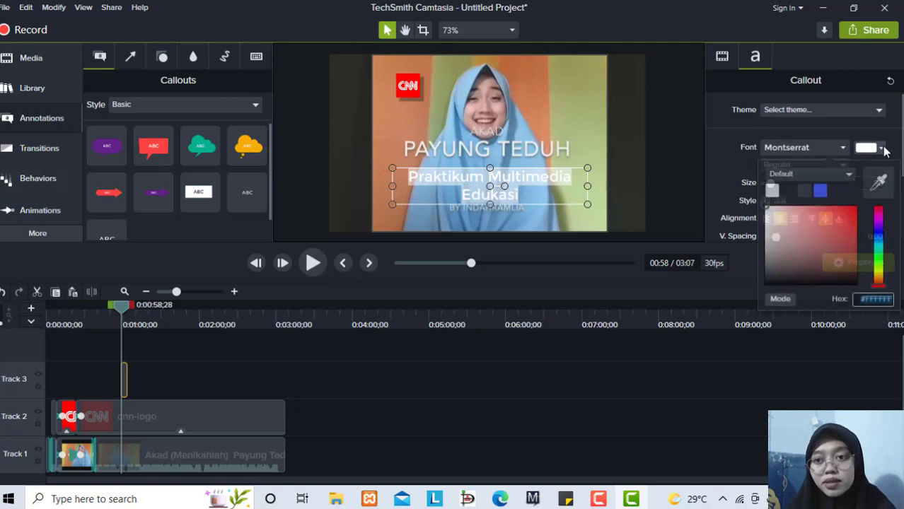
left_click(880, 271)
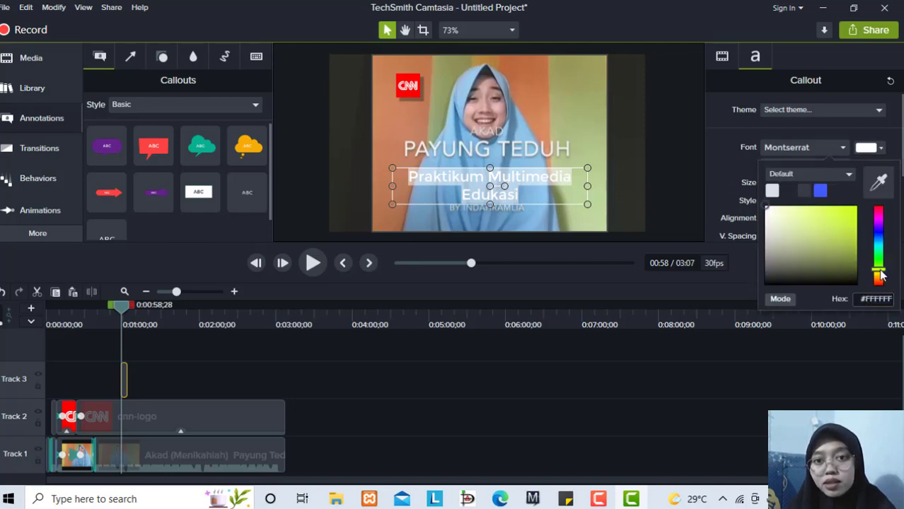
left_click(877, 251)
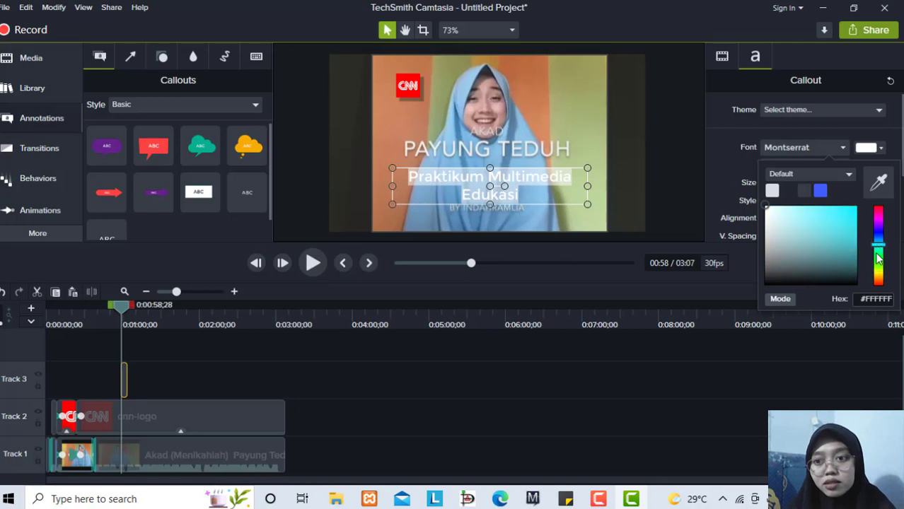
left_click(878, 245)
left_click_drag(846, 222, 850, 273)
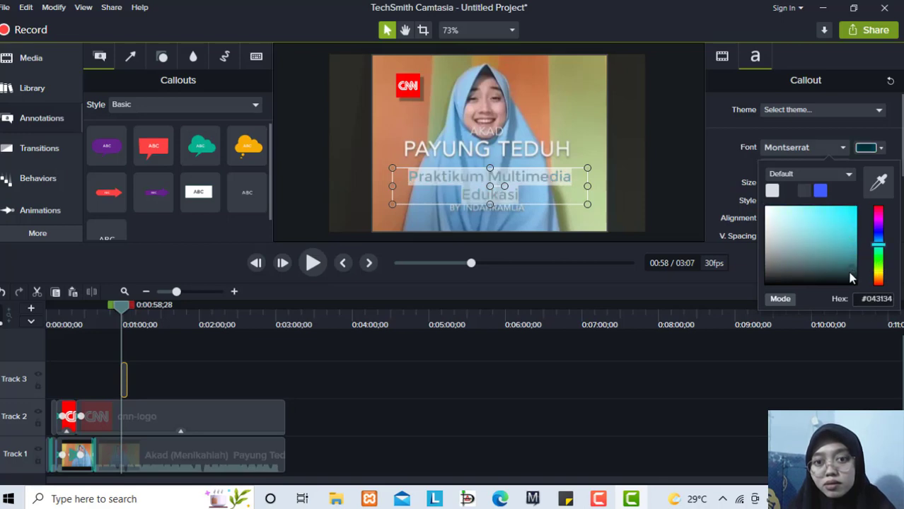
left_click(587, 161)
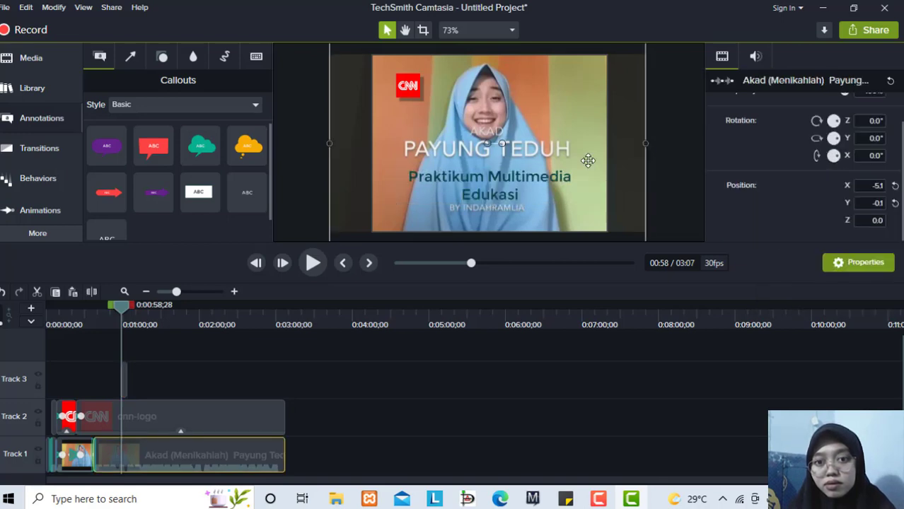
Step: Shift the text callout slightly left to centre it below the song title and select its whole text
left_click(540, 180)
left_click_drag(540, 181, 534, 181)
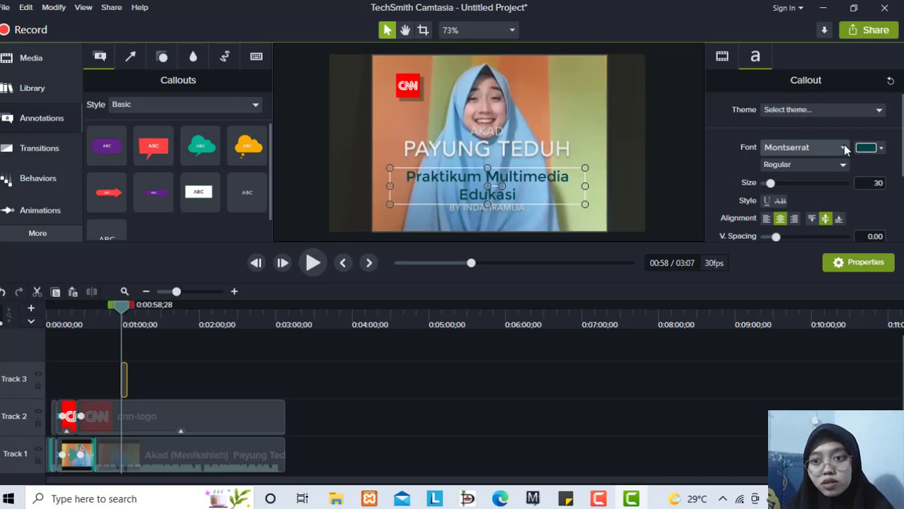
double_click(522, 176)
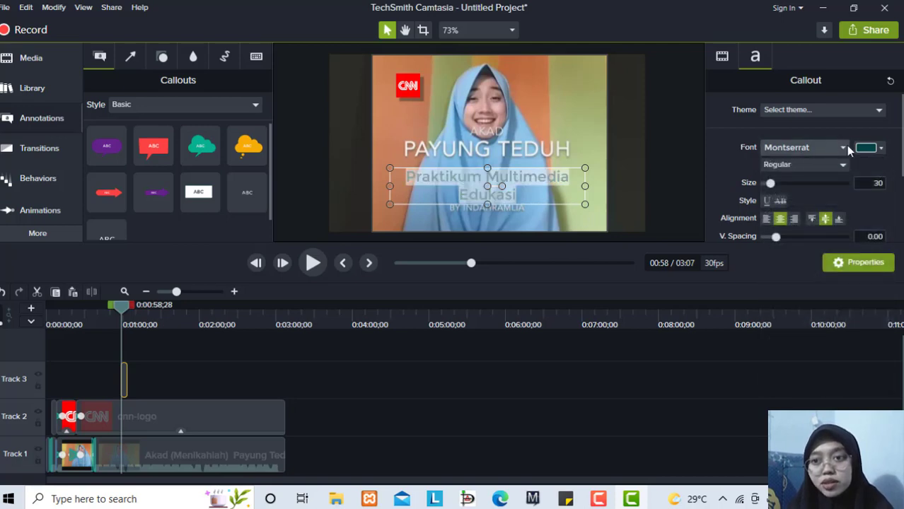
Step: Try the callout text in Comic Sans MS at size 24 with its box readjusted, and undo these changes
left_click(845, 149)
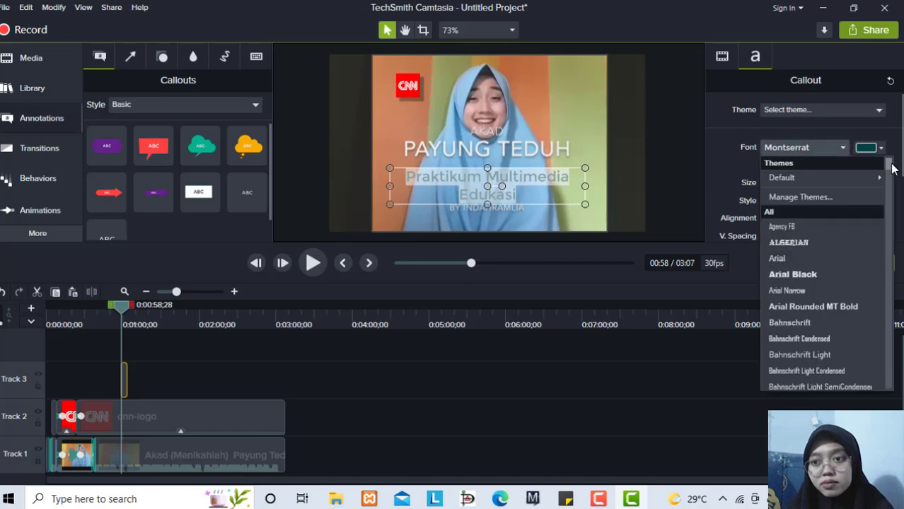
left_click_drag(892, 168, 892, 190)
left_click(799, 314)
left_click_drag(777, 184, 770, 185)
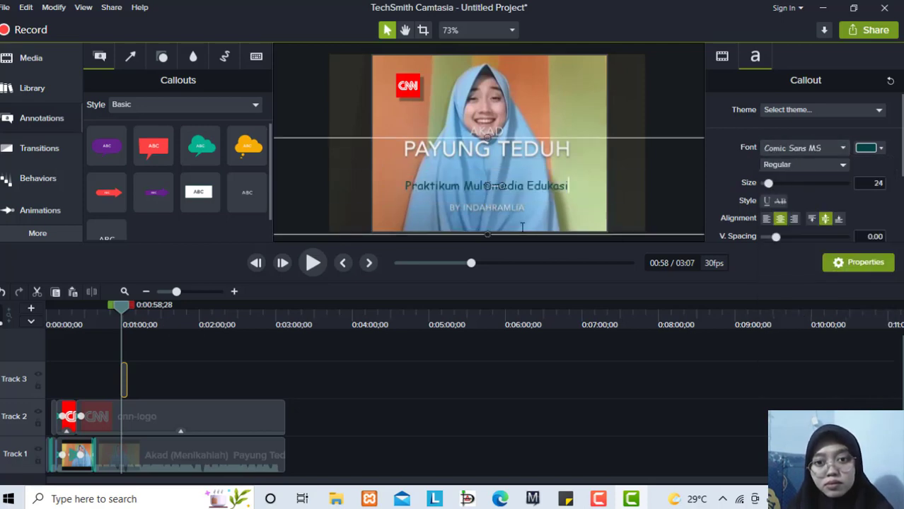
left_click_drag(487, 234, 488, 175)
left_click_drag(496, 156, 415, 154)
left_click_drag(669, 175, 490, 147)
left_click(3, 291)
left_click(3, 292)
Step: Set the font of the callout text to Constantia
left_click(842, 148)
scroll(841, 257, "up", 10)
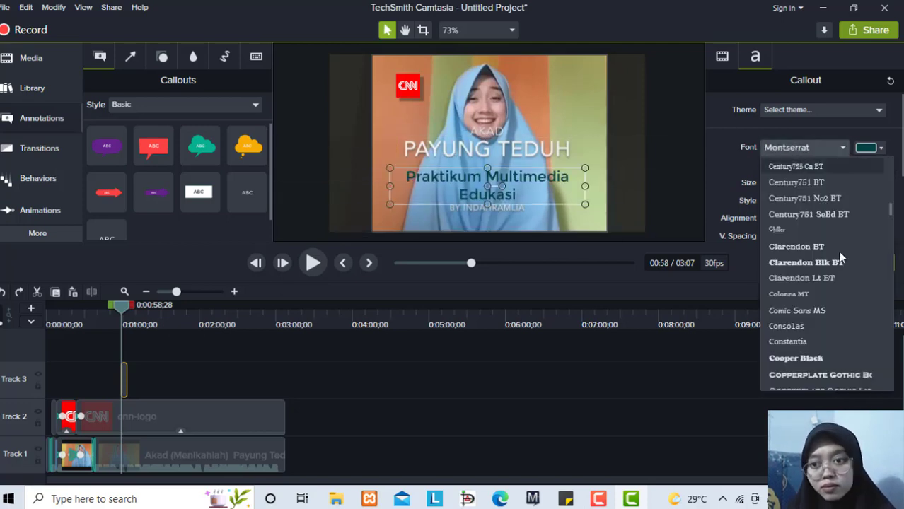
left_click(809, 337)
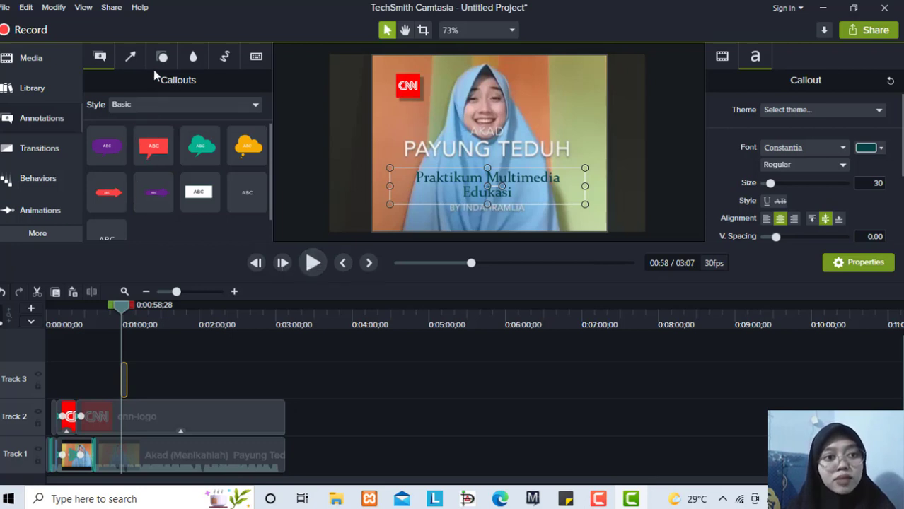
Step: Apply the Pop Up behavior to the text callout on Track 3 and extend its duration to the end of the video clip
left_click(50, 186)
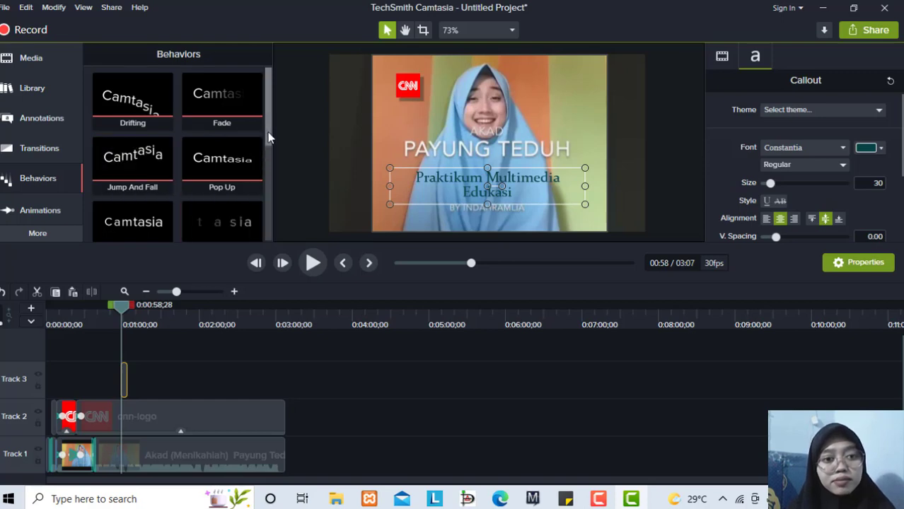
scroll(268, 135, "down", 2)
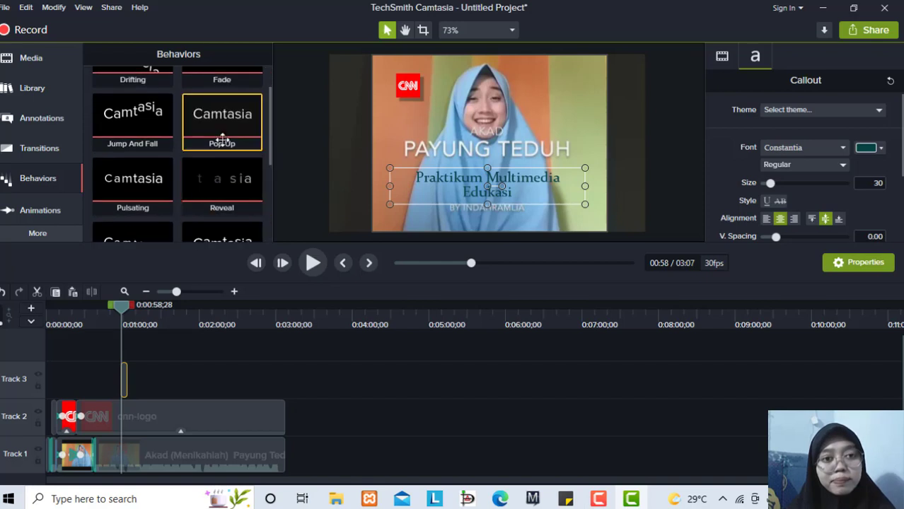
left_click_drag(222, 140, 127, 377)
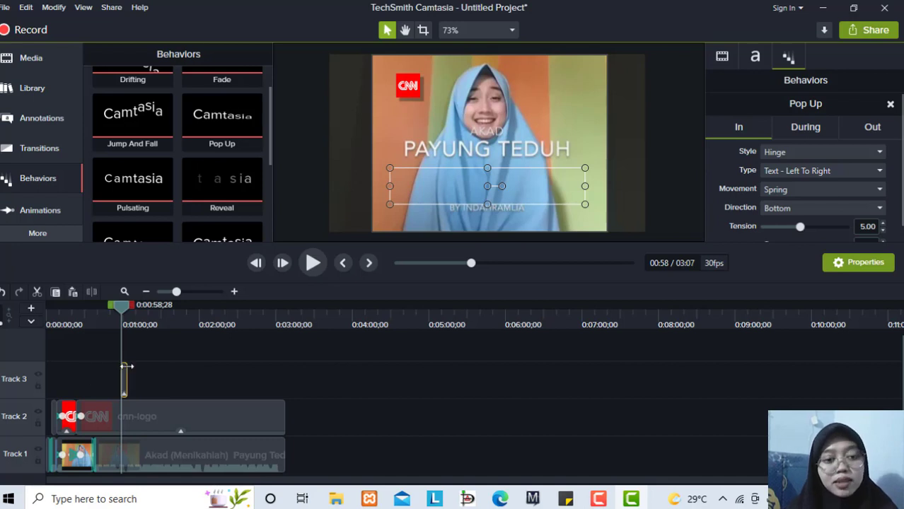
left_click_drag(127, 367, 287, 357)
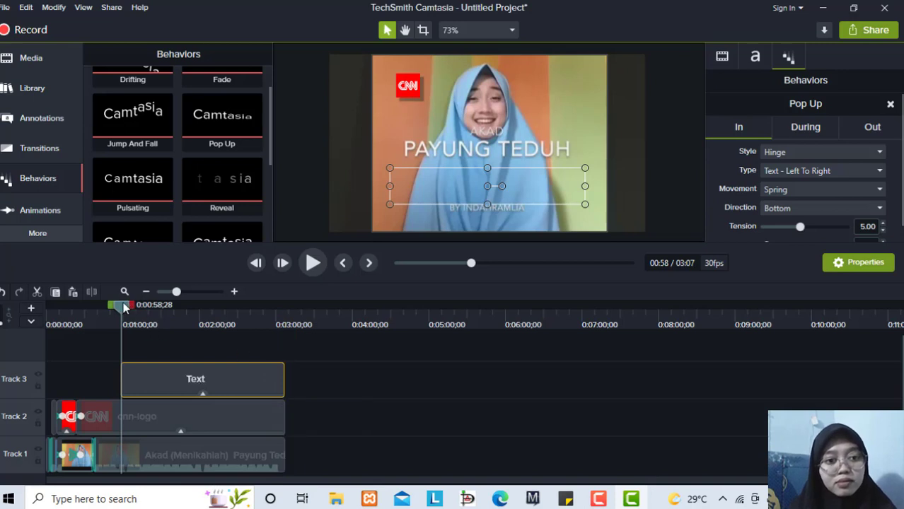
Step: Play the video from 0:00:43;22 to check how the text callout animates in, and pause after it
left_click_drag(113, 303, 104, 304)
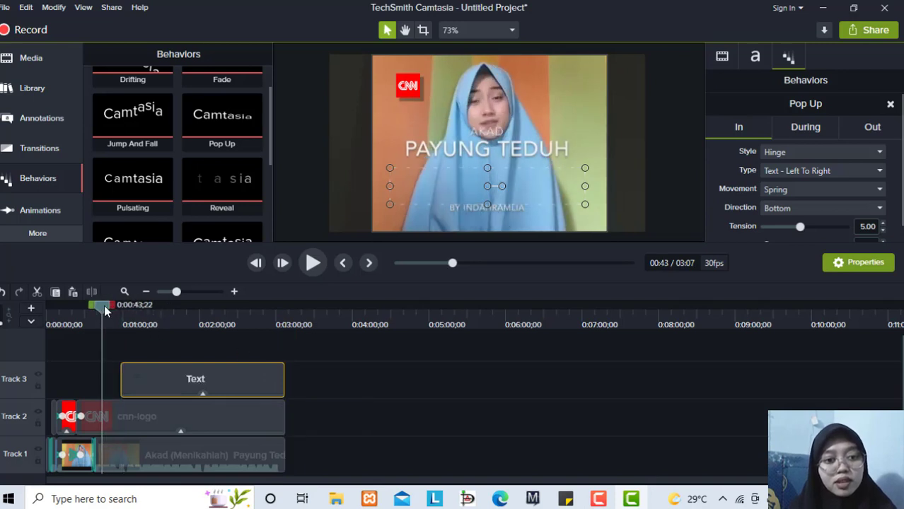
left_click(313, 262)
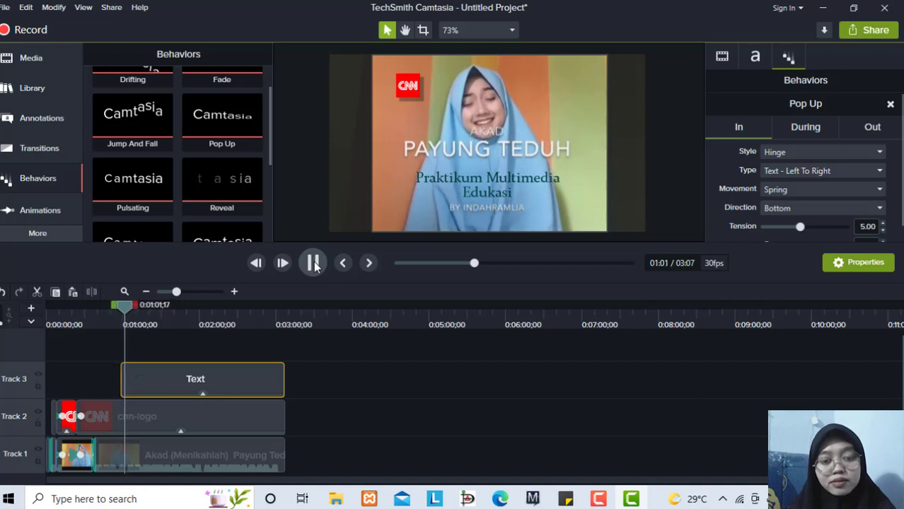
left_click(312, 263)
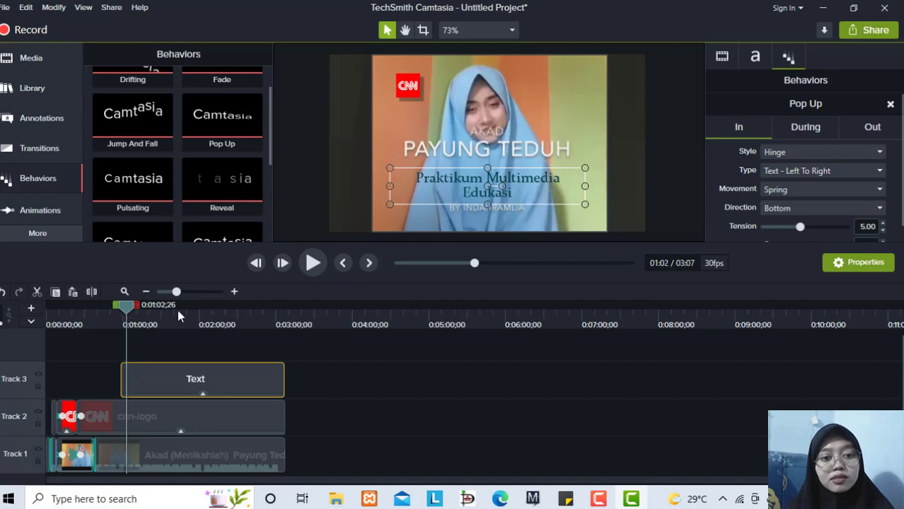
Step: Add Simple Bright Outro 3 from the library's Outros folder directly after the Akad video on Track 1
left_click_drag(126, 311, 284, 310)
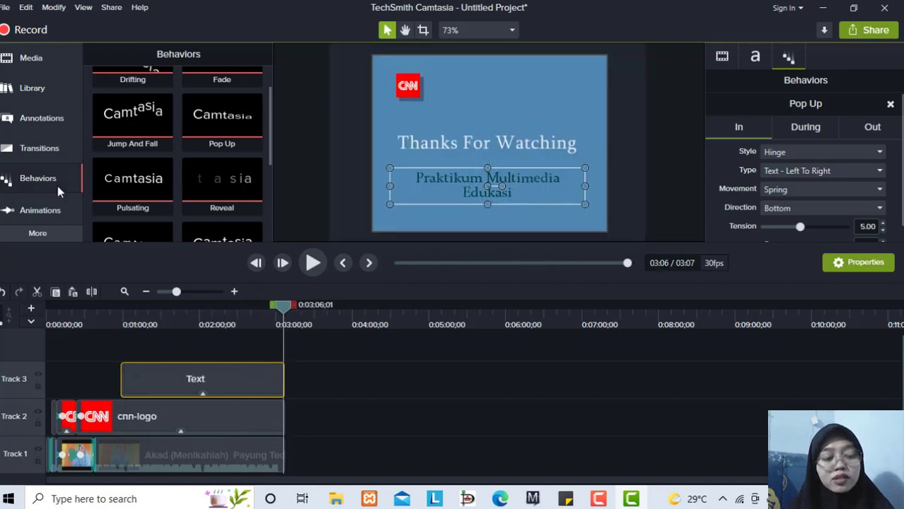
left_click(50, 88)
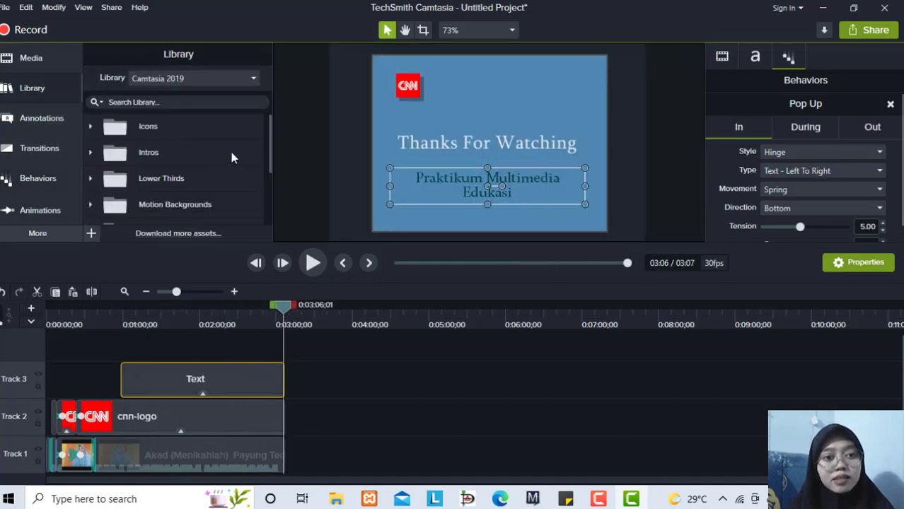
left_click_drag(267, 145, 256, 203)
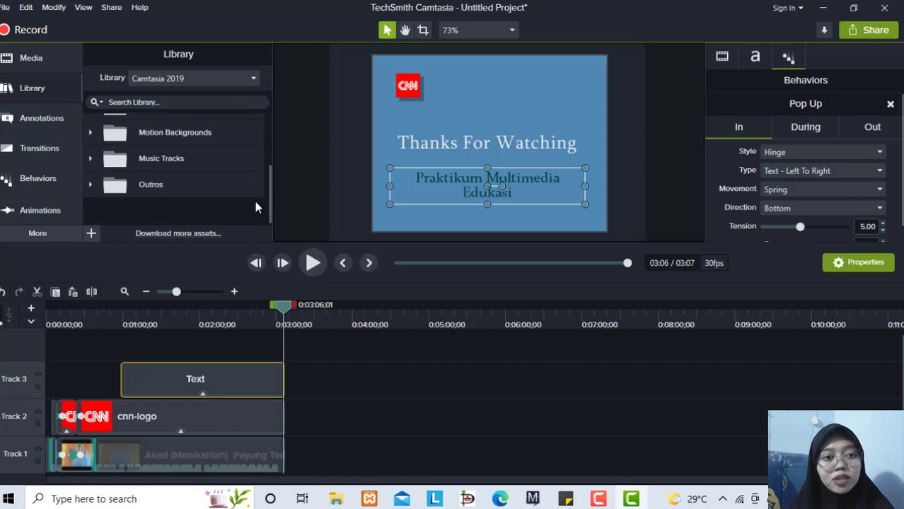
left_click(106, 188)
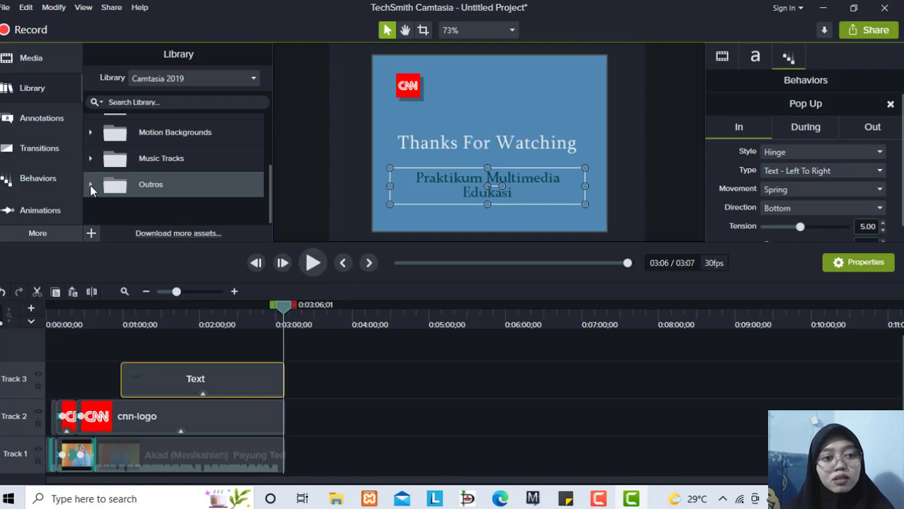
left_click(90, 186)
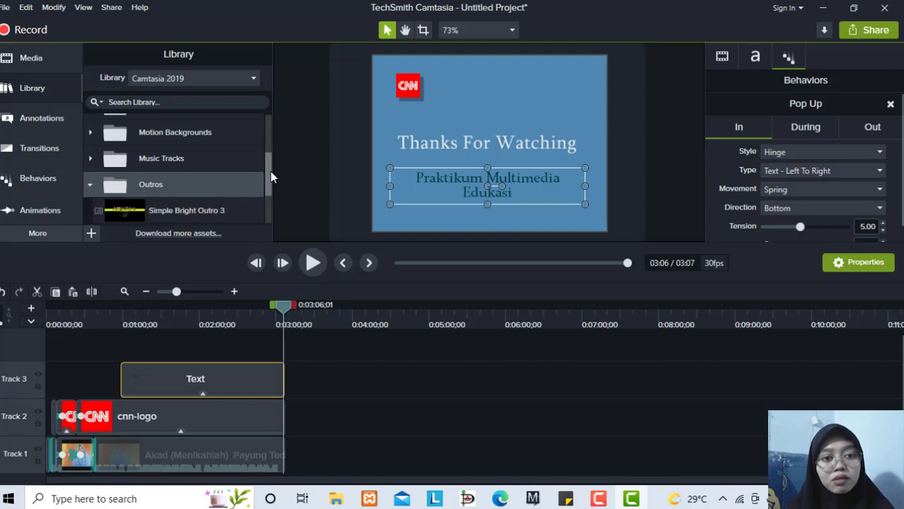
left_click_drag(269, 171, 265, 199)
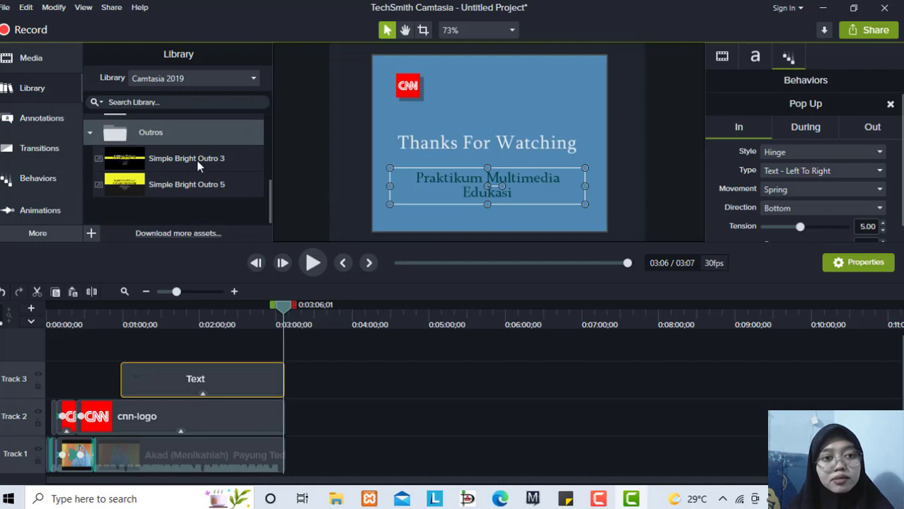
left_click_drag(198, 161, 344, 401)
left_click_drag(339, 450, 287, 443)
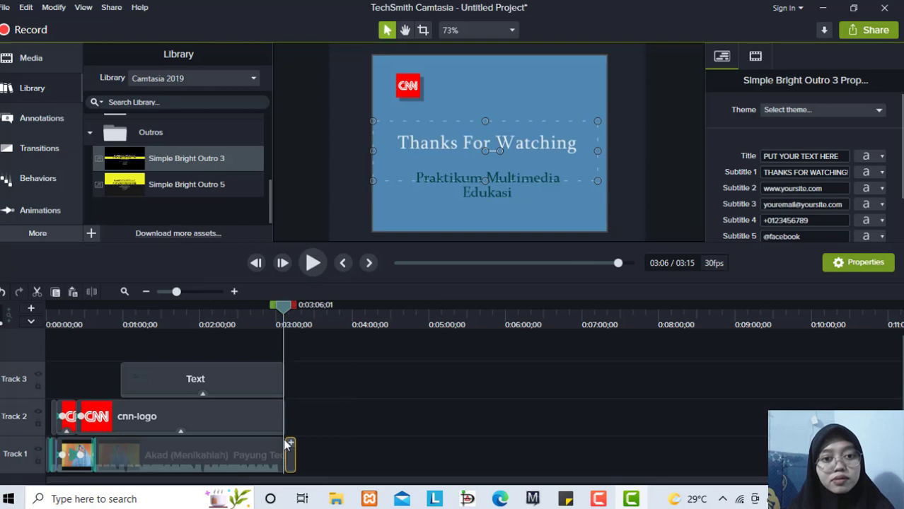
Step: Play the outro from 0:03:06;01 and pause at 0:03:09;07, where its title is displayed
left_click(310, 272)
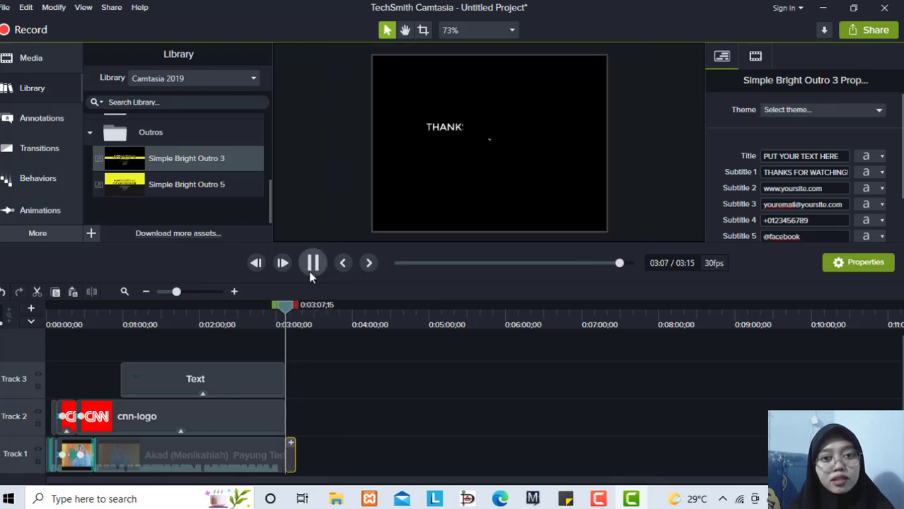
left_click(310, 272)
left_click(309, 272)
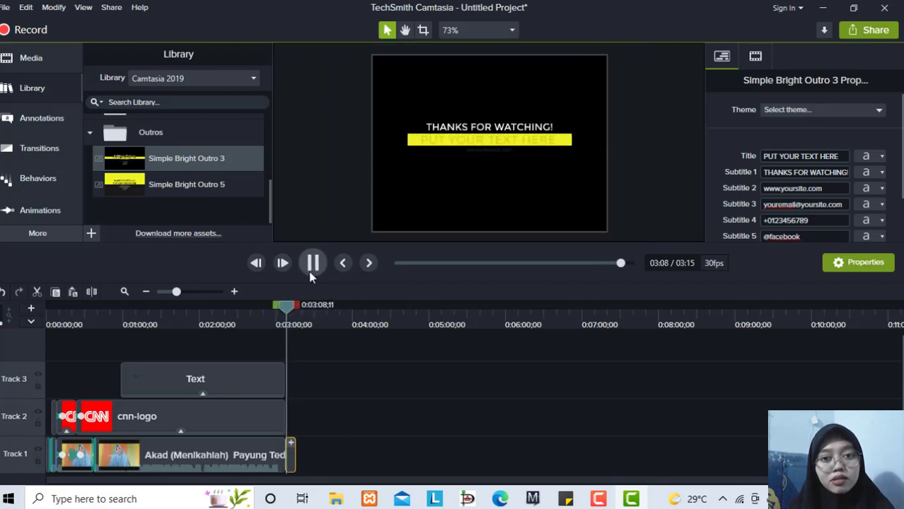
left_click(310, 272)
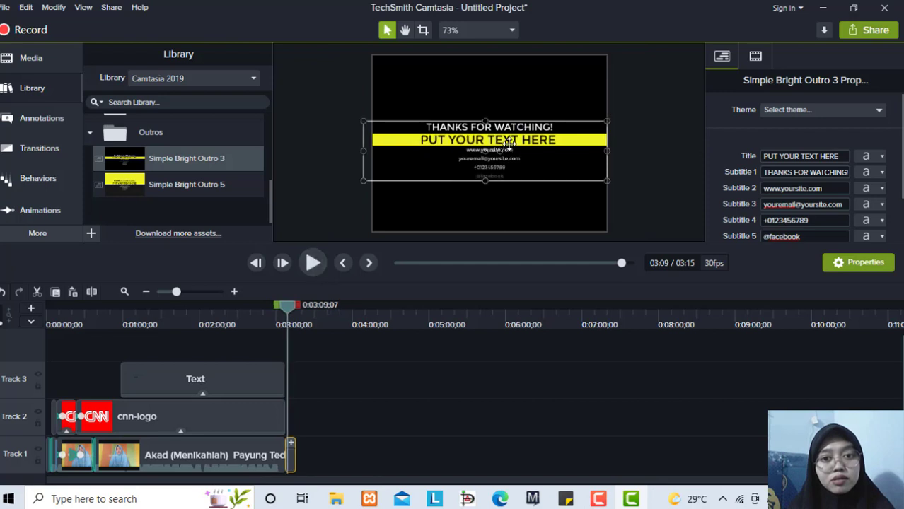
Step: Change the outro's title on the yellow bar to "SEE YOU NEXT TIME" and leave the group editing
left_click(509, 142)
double_click(508, 141)
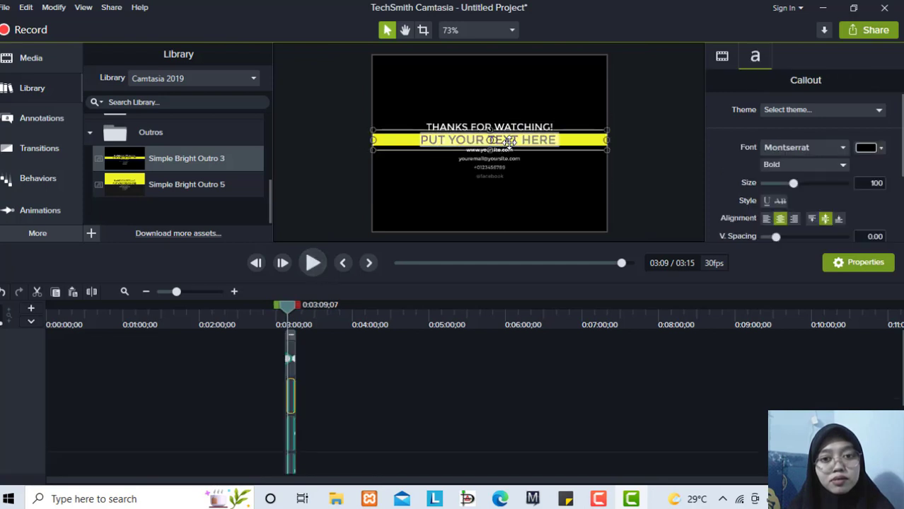
key("BackSpace")
key("Caps_Lock")
type("S")
key("Caps_Lock")
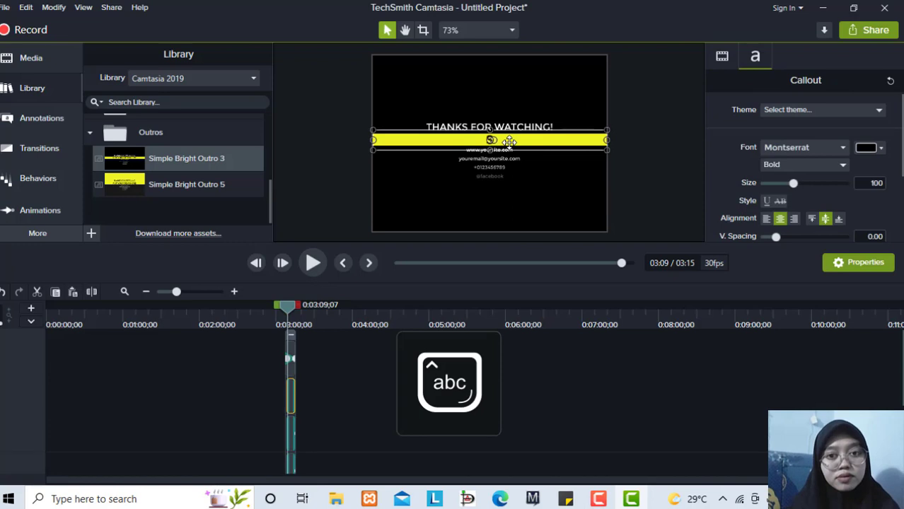
key("Caps_Lock")
type("EE YOU NEXT")
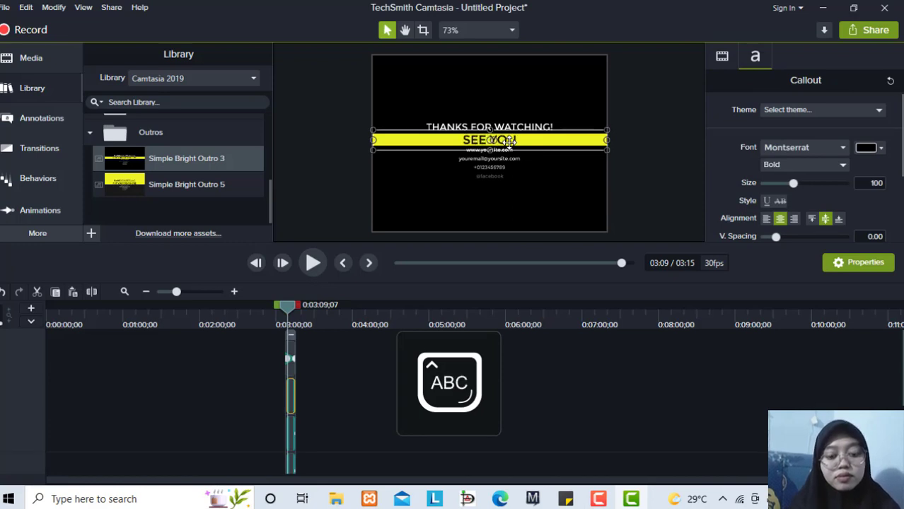
type(" TIME")
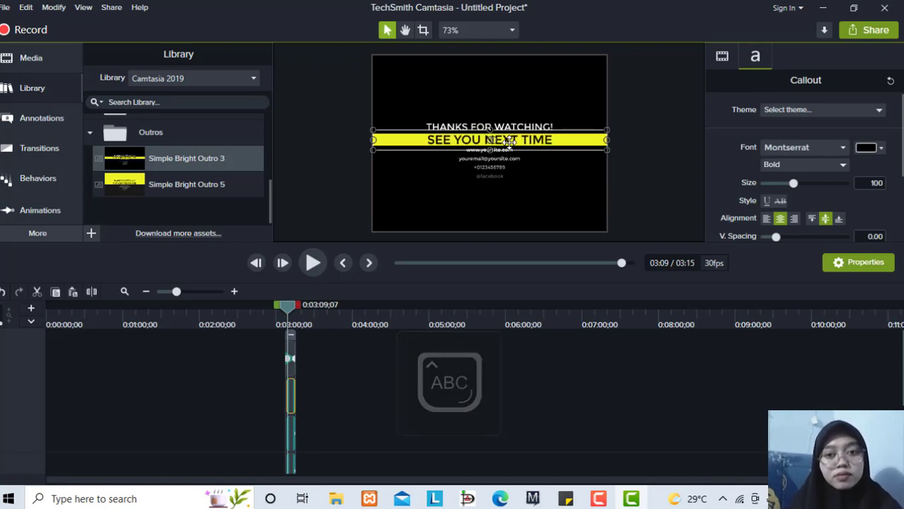
left_click(312, 262)
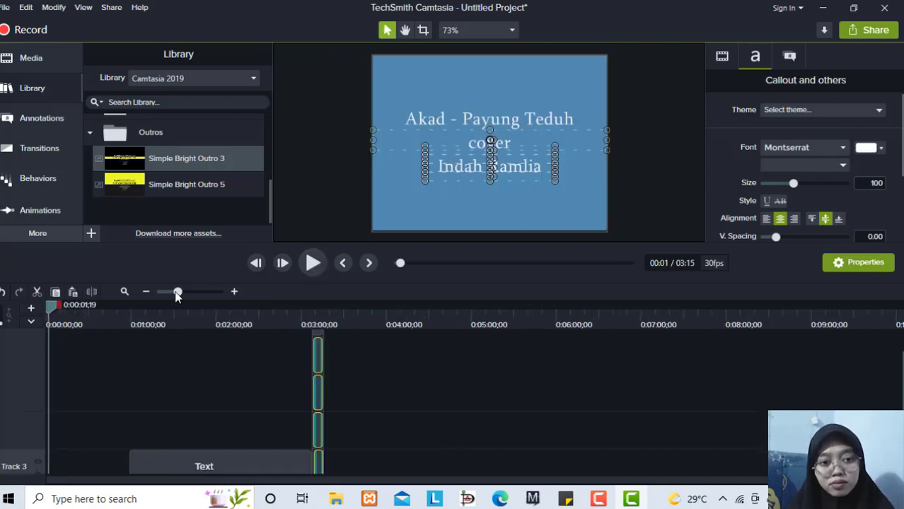
left_click(536, 447)
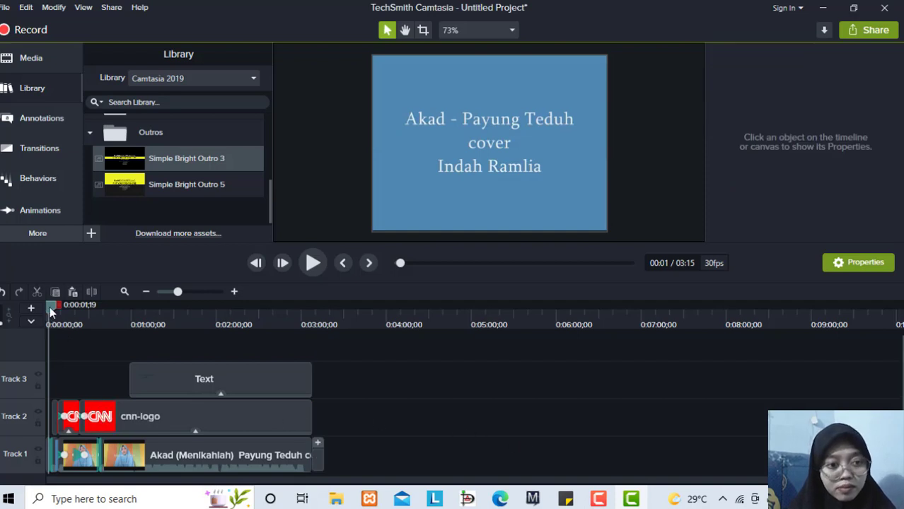
Step: Split the outro at 0:03:12;21 and delete the part after the cut
left_click_drag(50, 307, 280, 352)
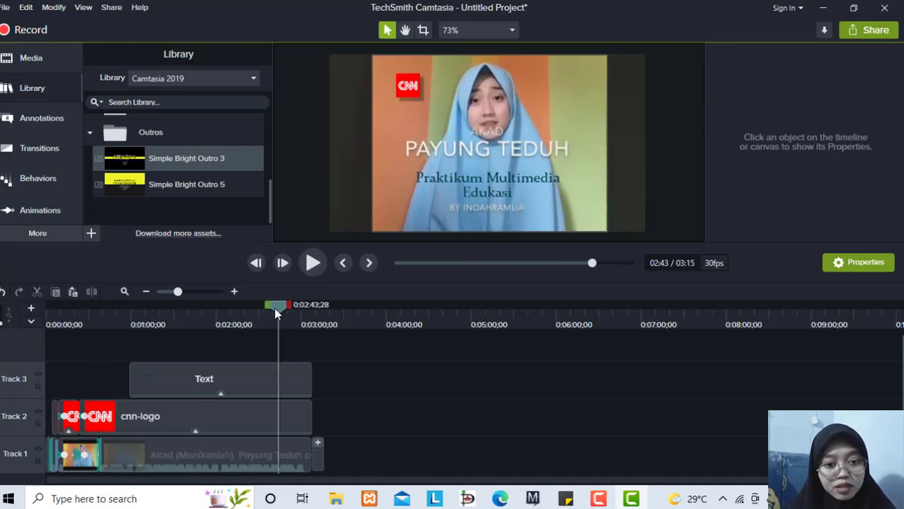
left_click_drag(274, 308, 316, 320)
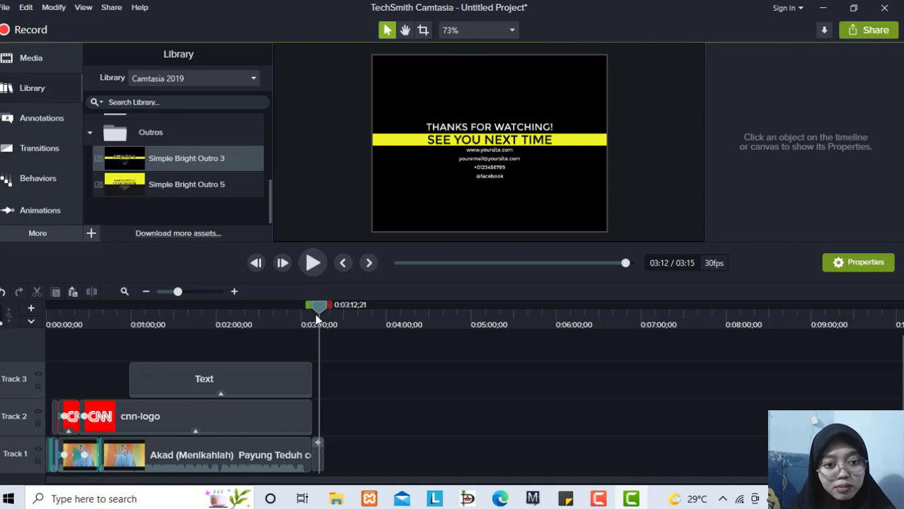
left_click(316, 463)
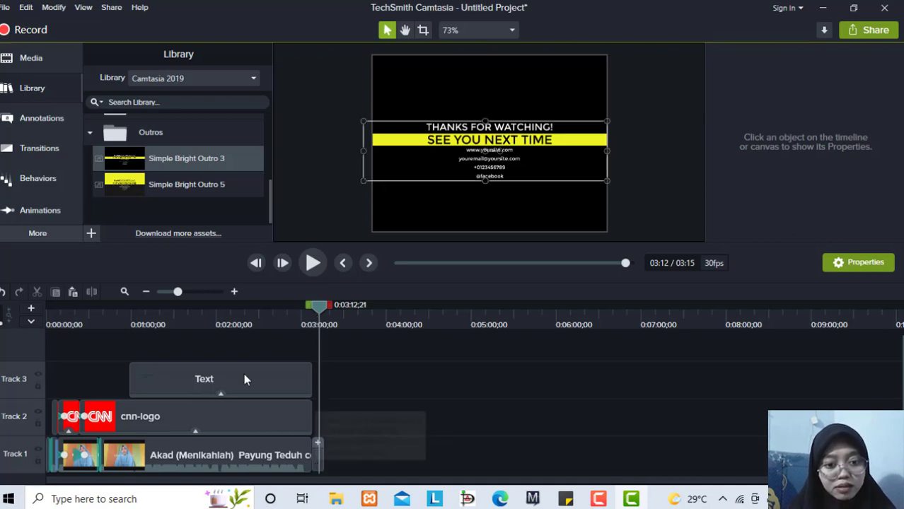
left_click(90, 296)
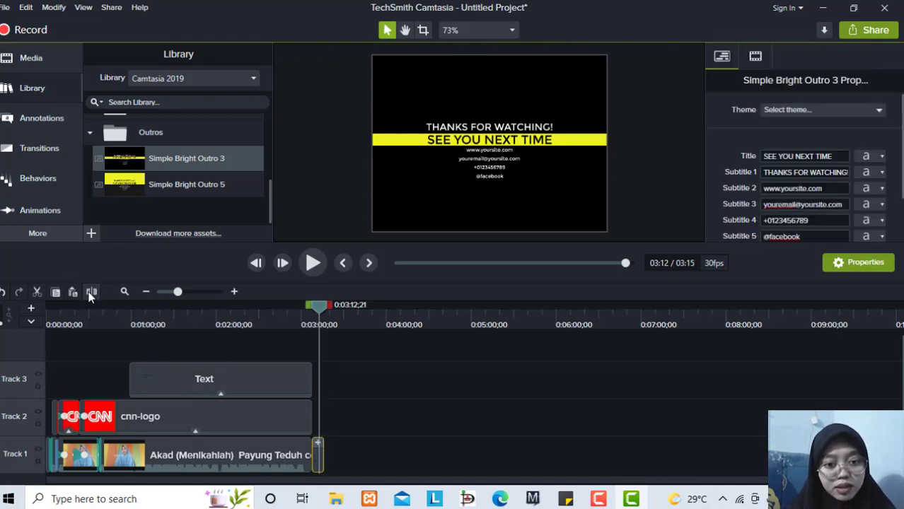
left_click(321, 453)
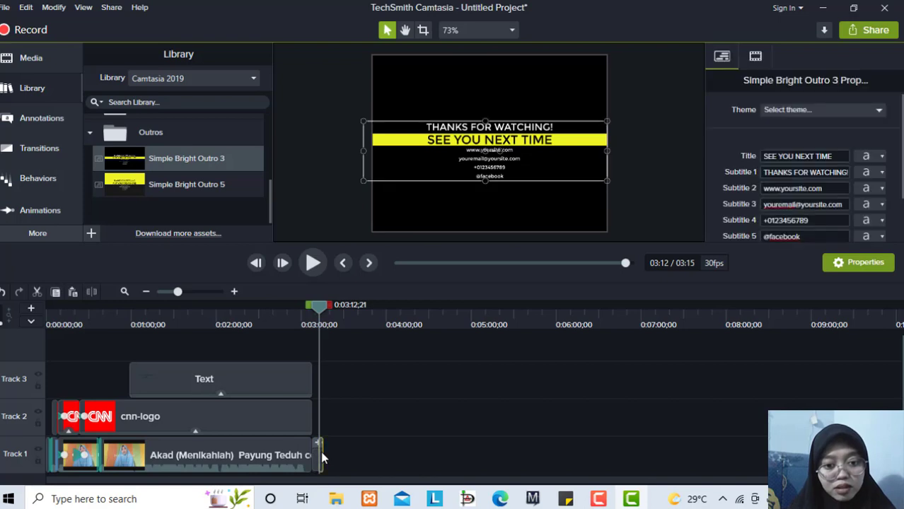
key("Delete")
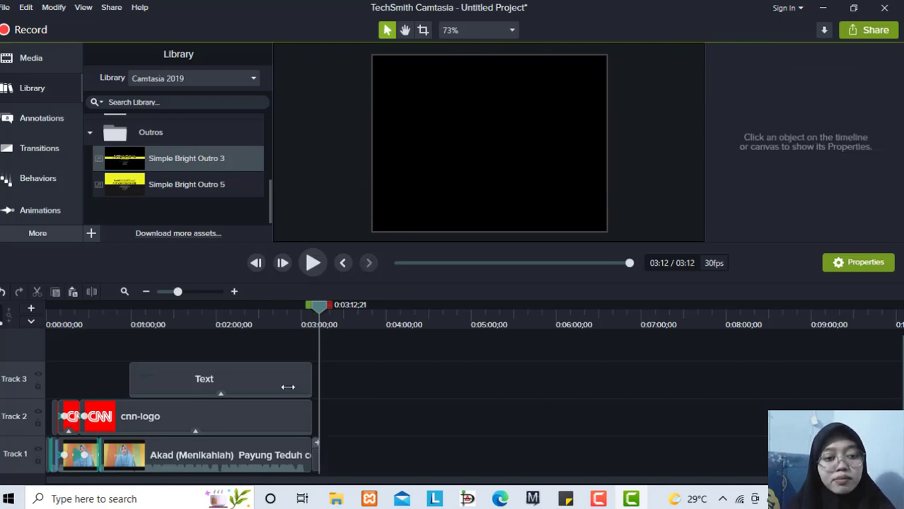
Step: Play the edited project from the beginning and pause at 0:01:02;14
left_click_drag(320, 310, 2, 334)
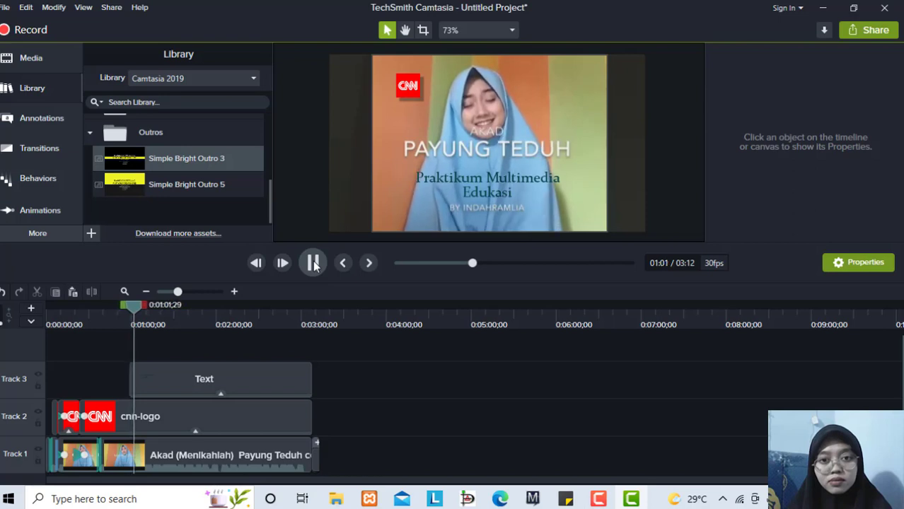
left_click(313, 263)
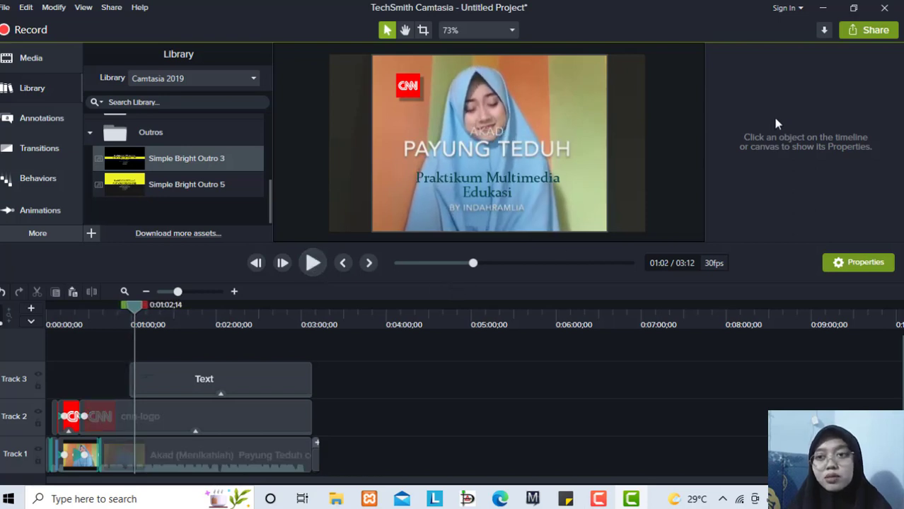
Step: Set up a local file export with Custom production settings, keeping the default Smart Player options
left_click(868, 32)
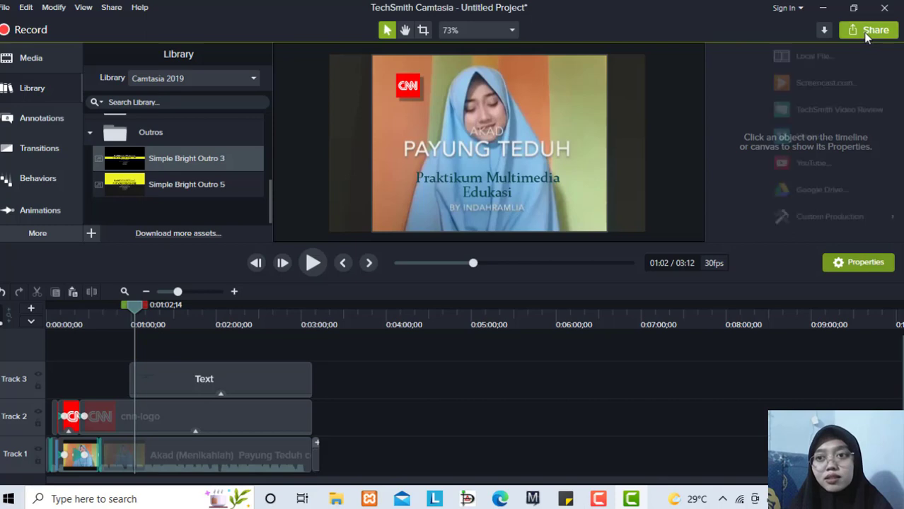
left_click(835, 55)
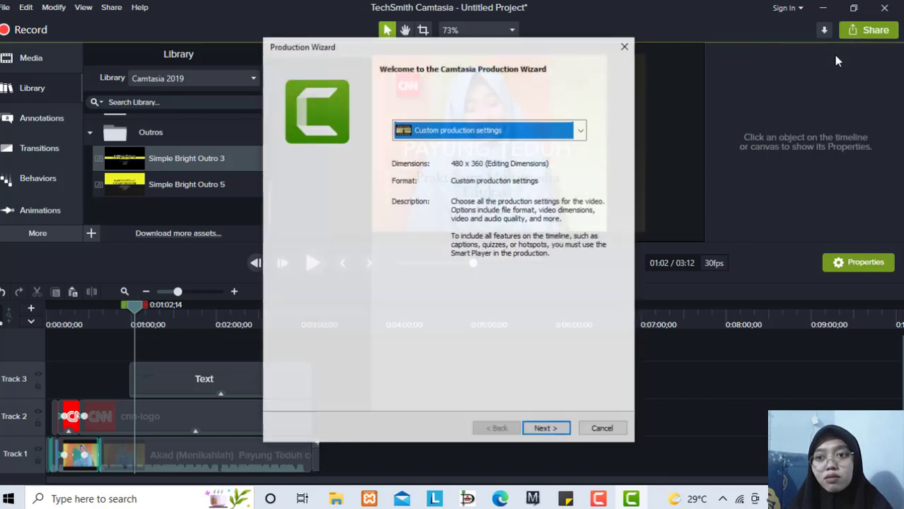
left_click(547, 431)
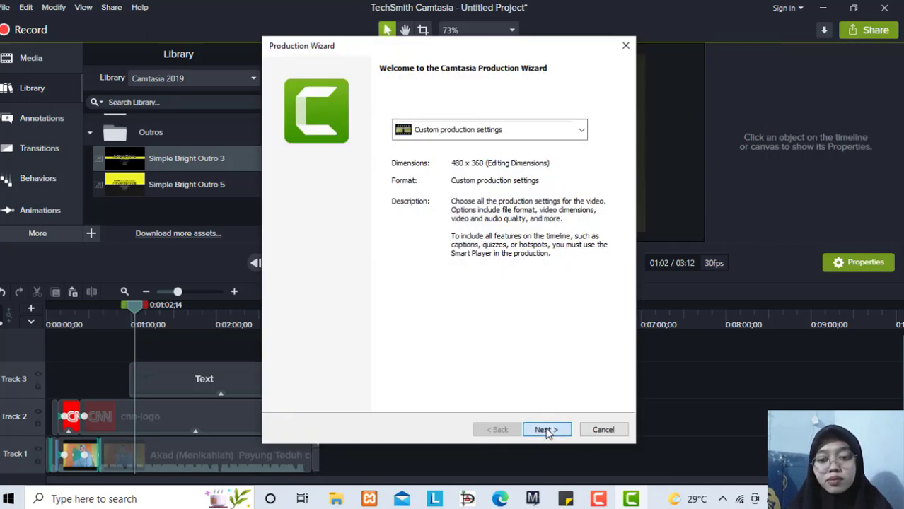
left_click(547, 431)
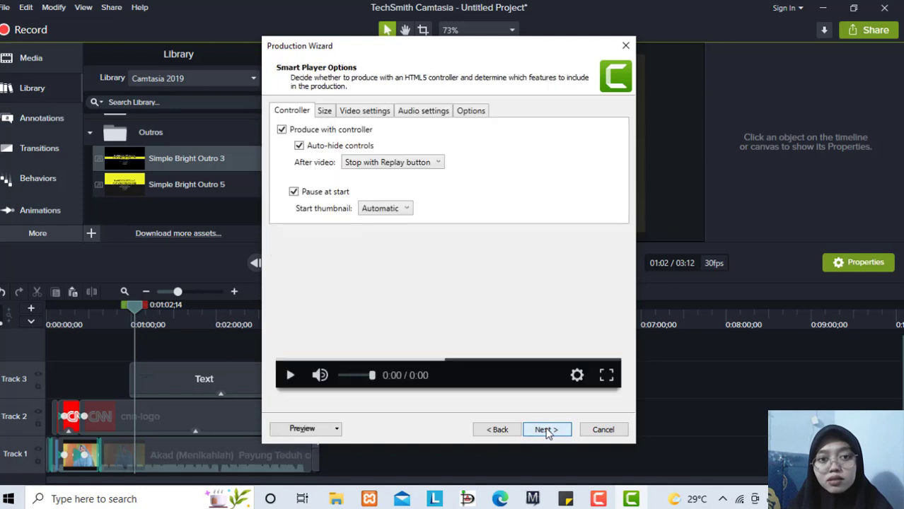
left_click(546, 431)
left_click(547, 431)
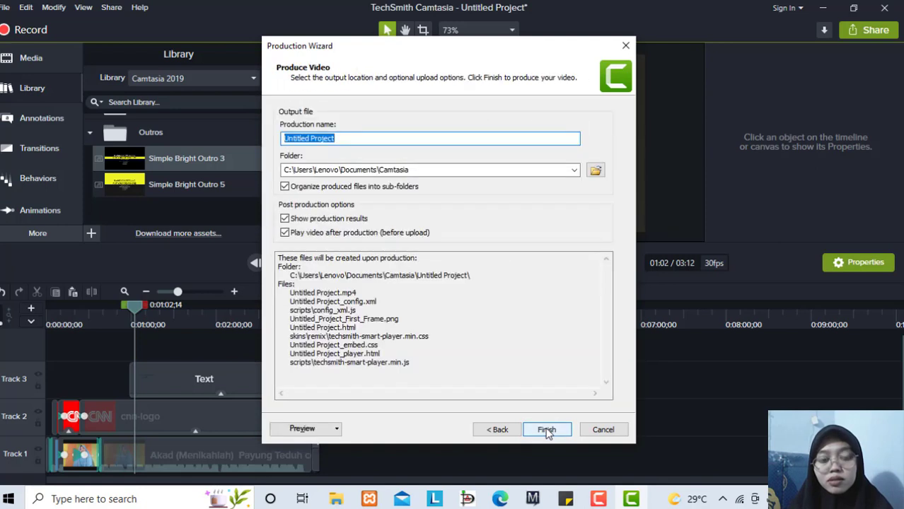
Step: Name the production MODUL2 and produce the video in the Documents\Camtasia folder
key("BackSpace")
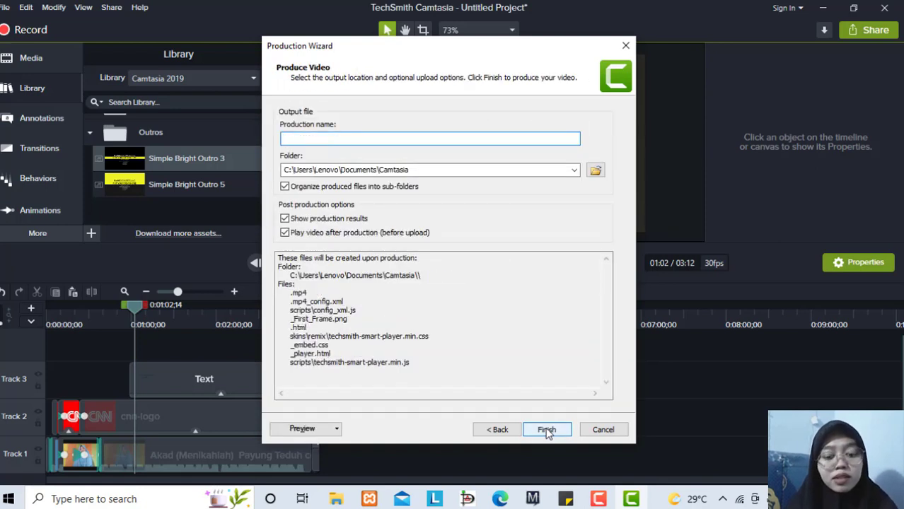
type("MODUL2")
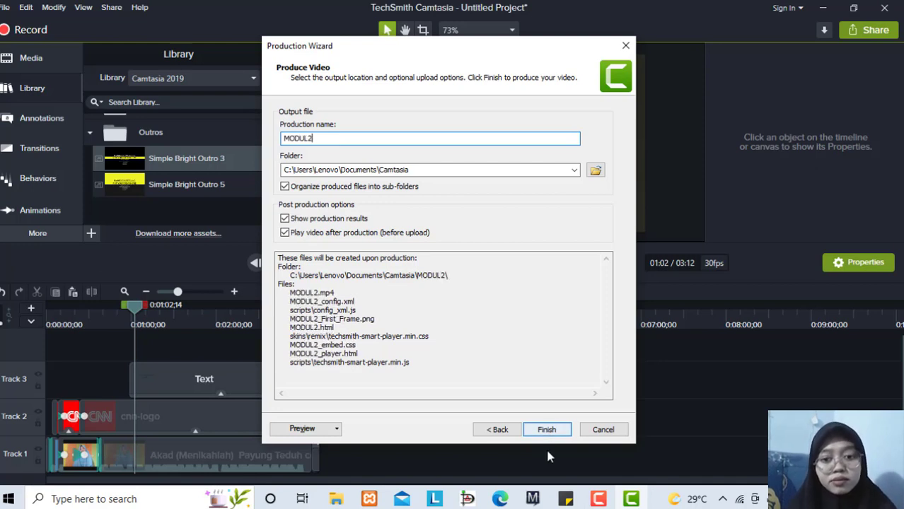
left_click(547, 431)
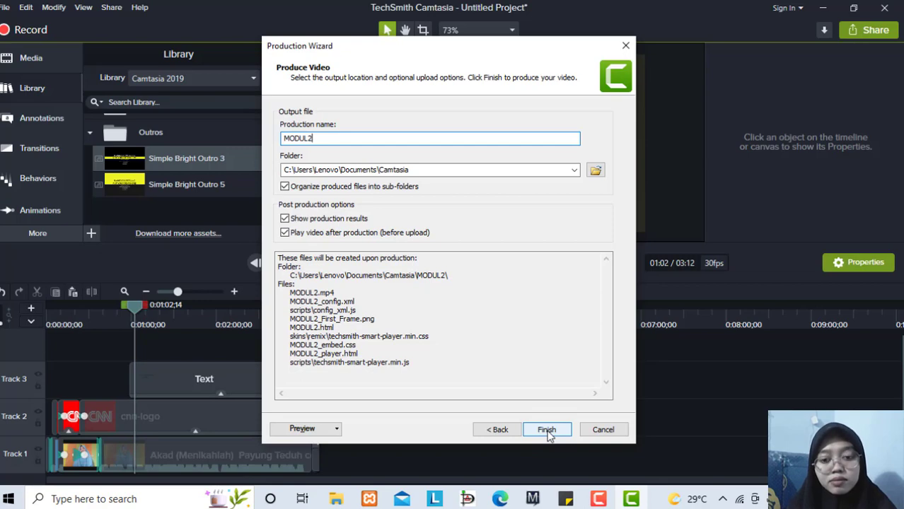
left_click(547, 431)
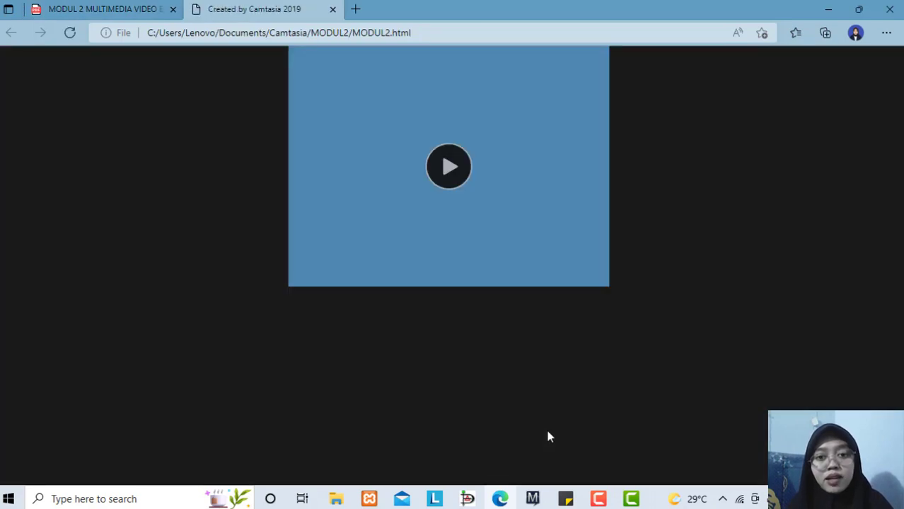
Step: Return to Camtasia, open the production folder and copy the MODUL2 MP4 file into the Videos folder
left_click(630, 500)
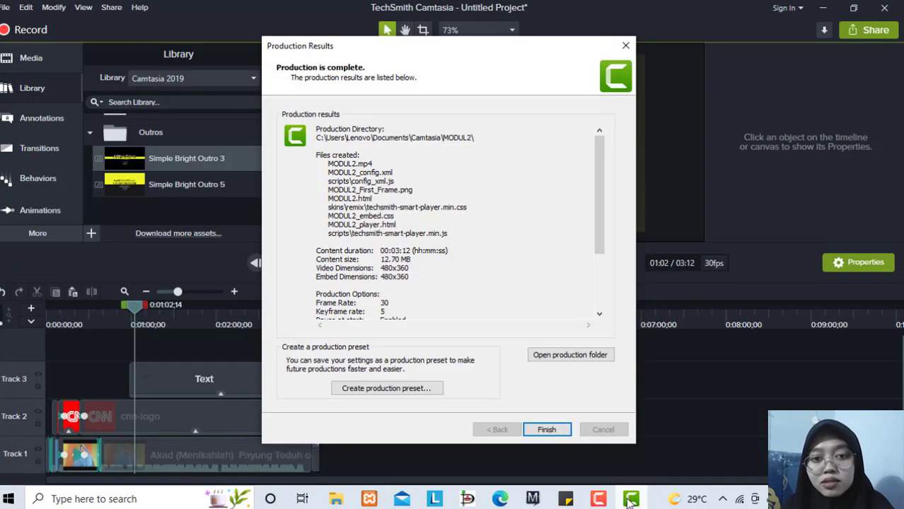
left_click(566, 361)
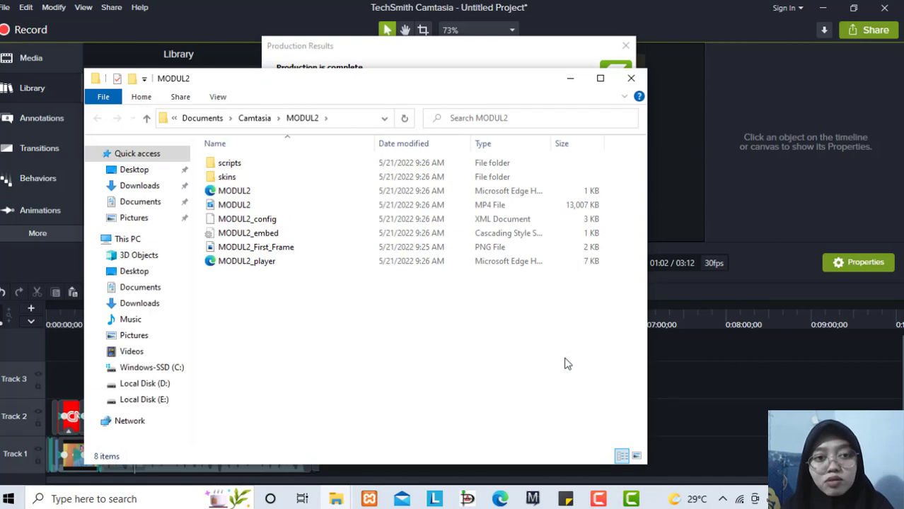
left_click(247, 208)
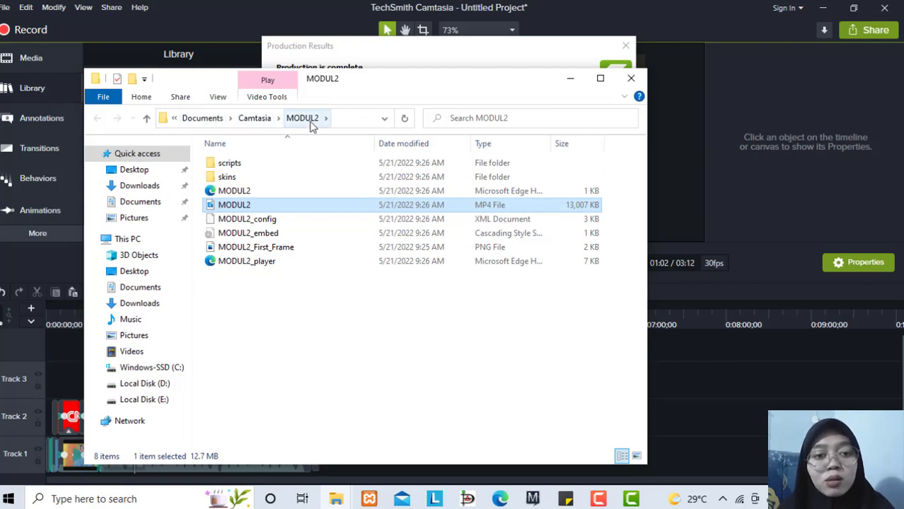
right_click(256, 209)
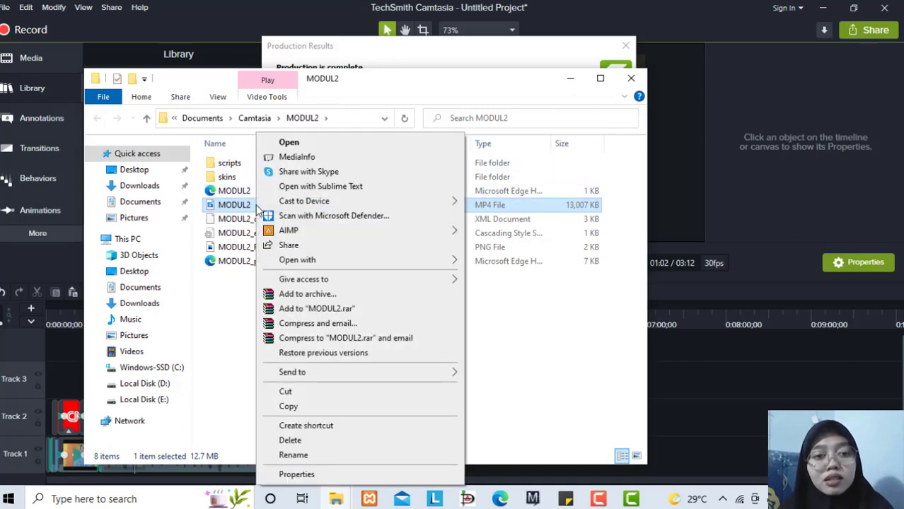
left_click(295, 407)
left_click(129, 351)
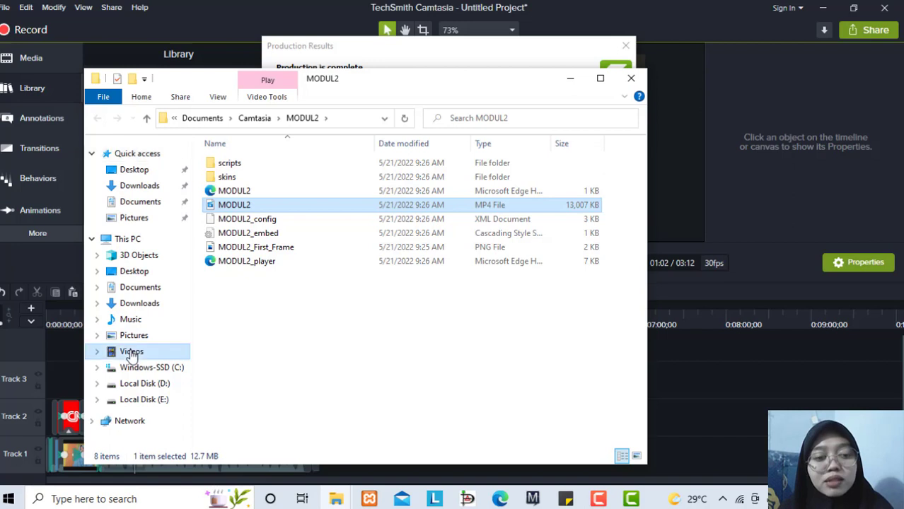
right_click(262, 351)
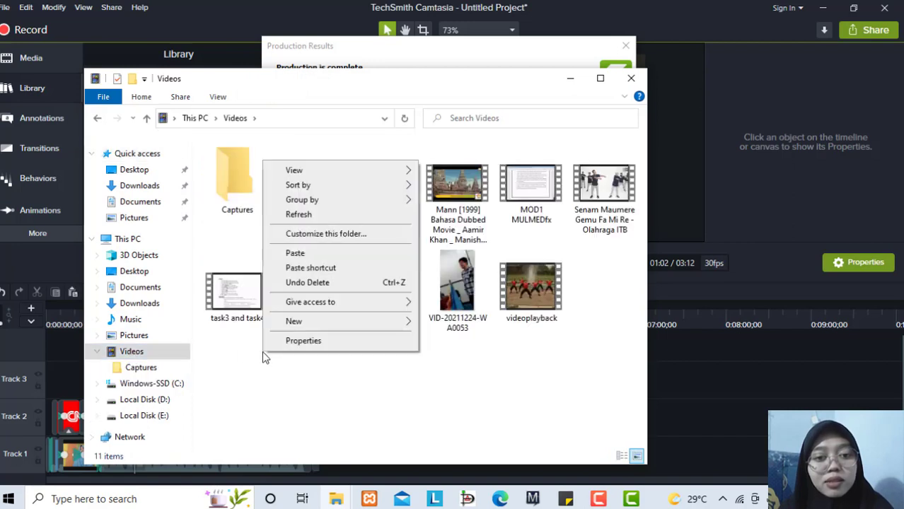
left_click(295, 253)
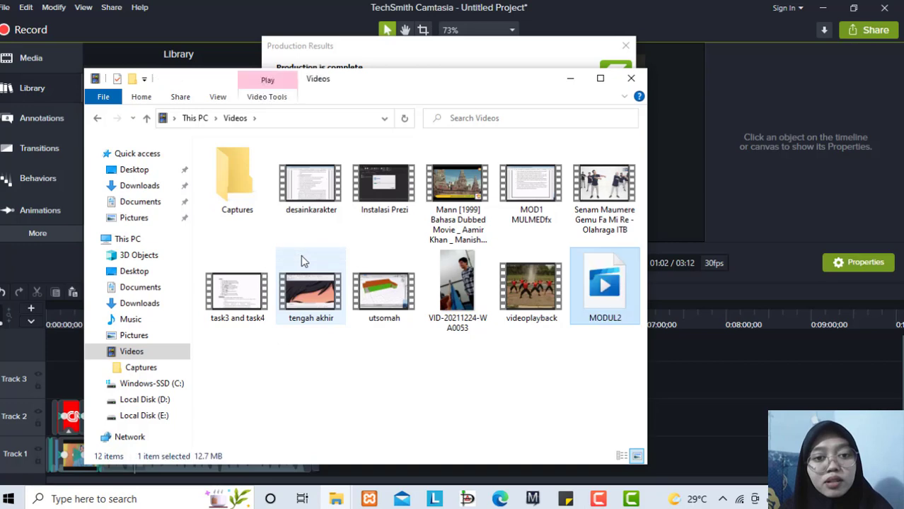
left_click(632, 79)
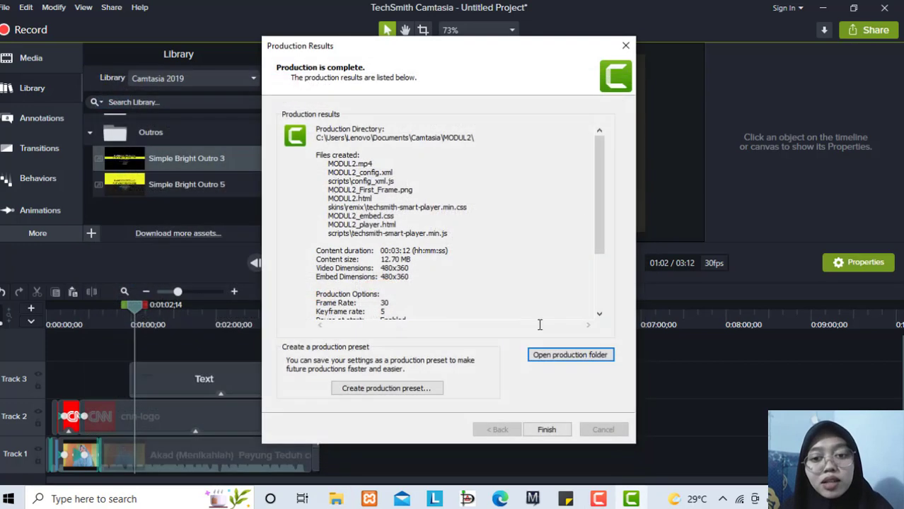
Step: Dismiss the production results, exit Camtasia without saving the project and close the browser with the video preview
left_click(548, 431)
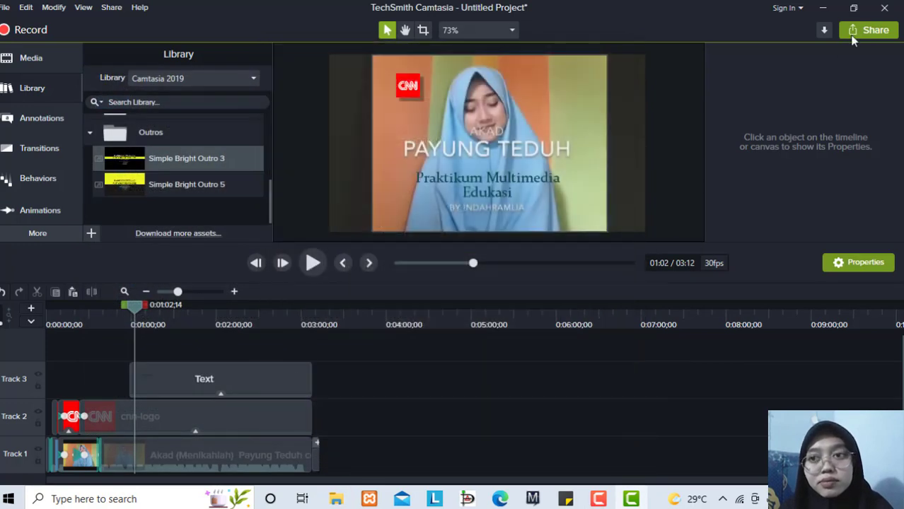
left_click(885, 8)
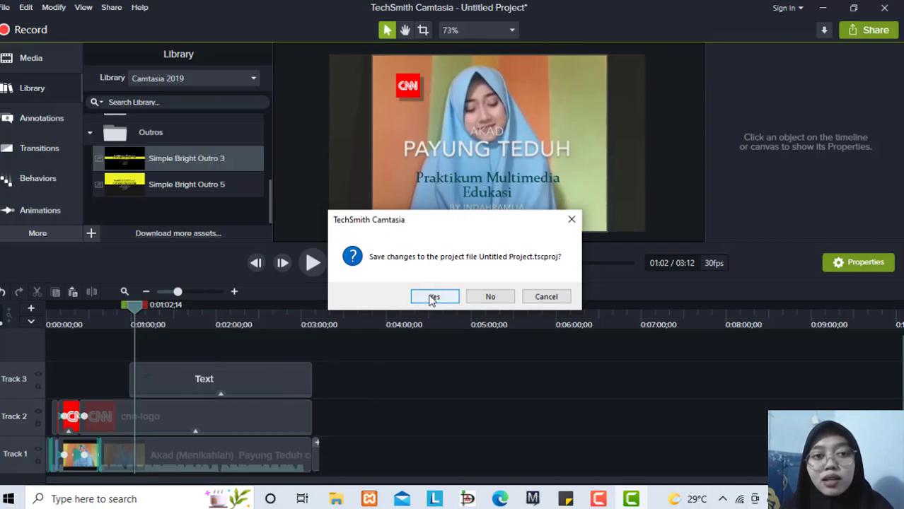
left_click(482, 296)
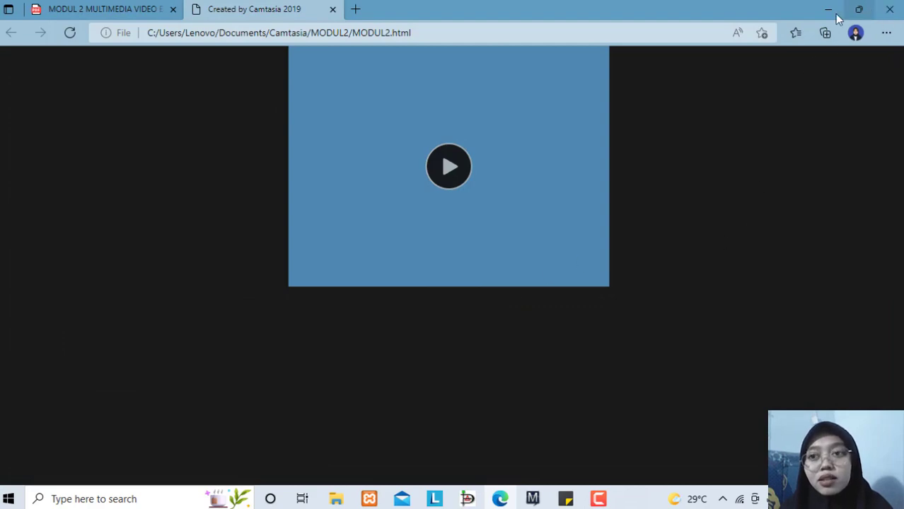
left_click(893, 10)
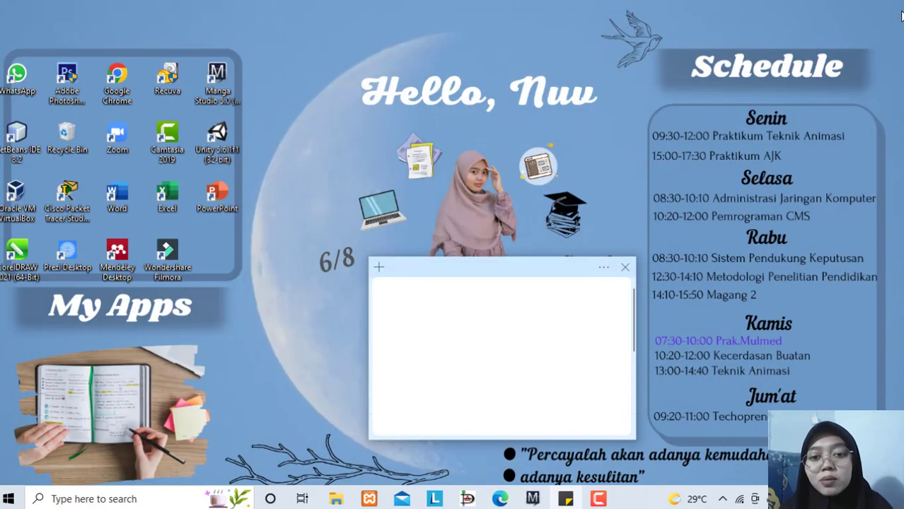